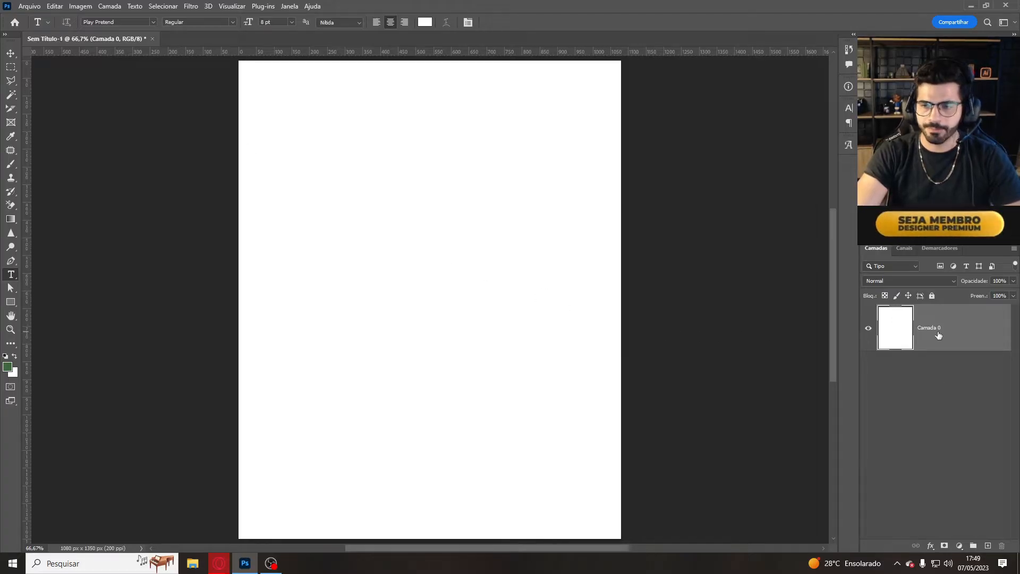
Add a solid color fill layer in dark gray #262626 and delete the white base layer.
click(959, 545)
click(956, 359)
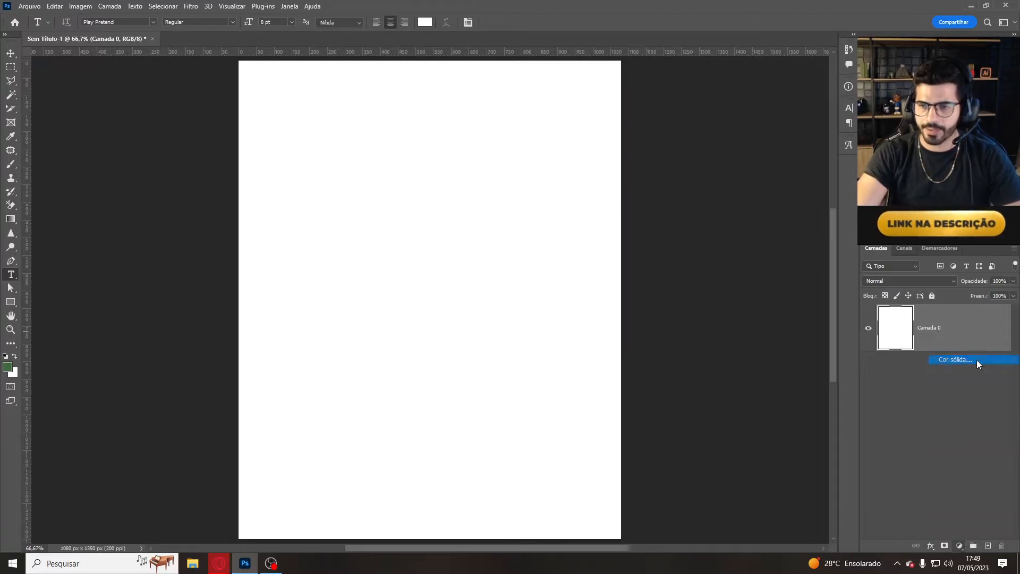
drag(655, 174, 590, 208)
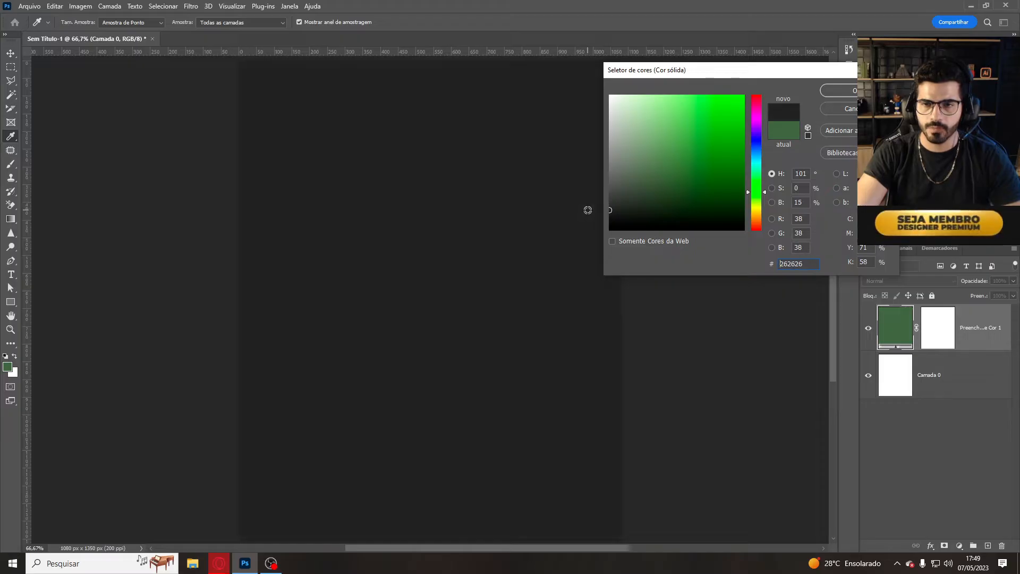
key(Return)
key(t)
click(948, 367)
key(Delete)
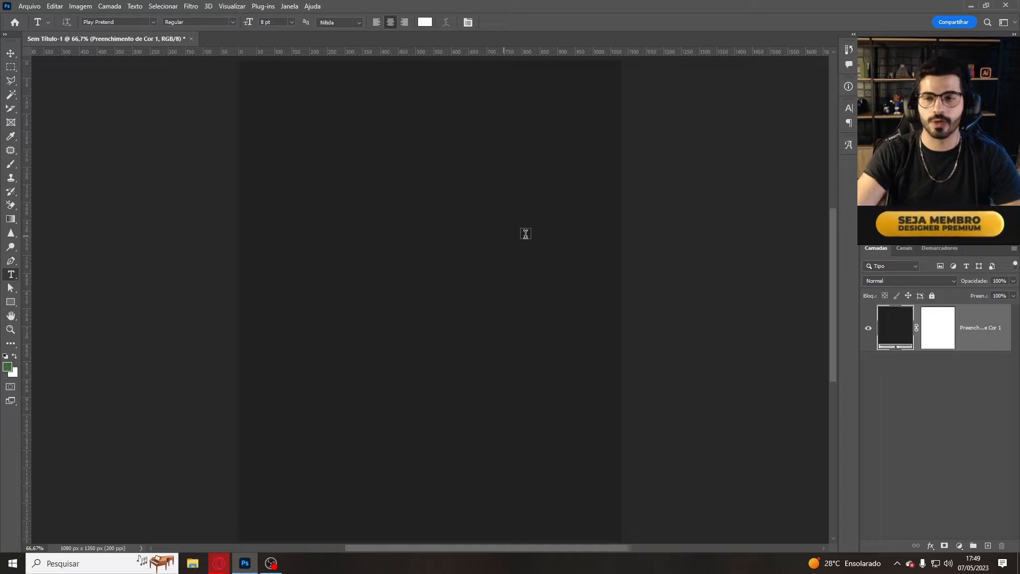
Change the fill layer's color to a fully saturated, bright orange.
double_click(900, 323)
click(756, 216)
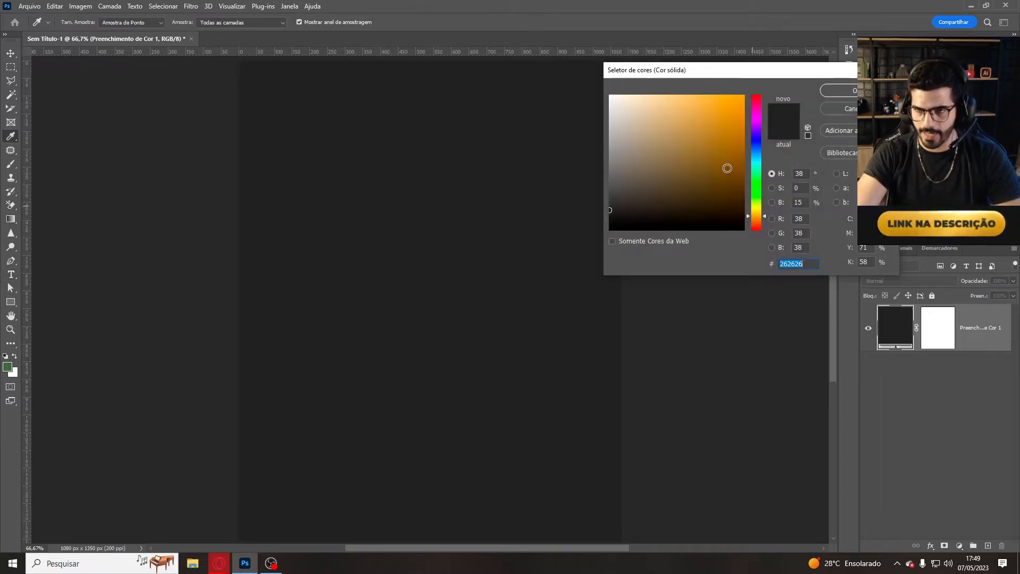
drag(726, 166, 752, 106)
click(850, 91)
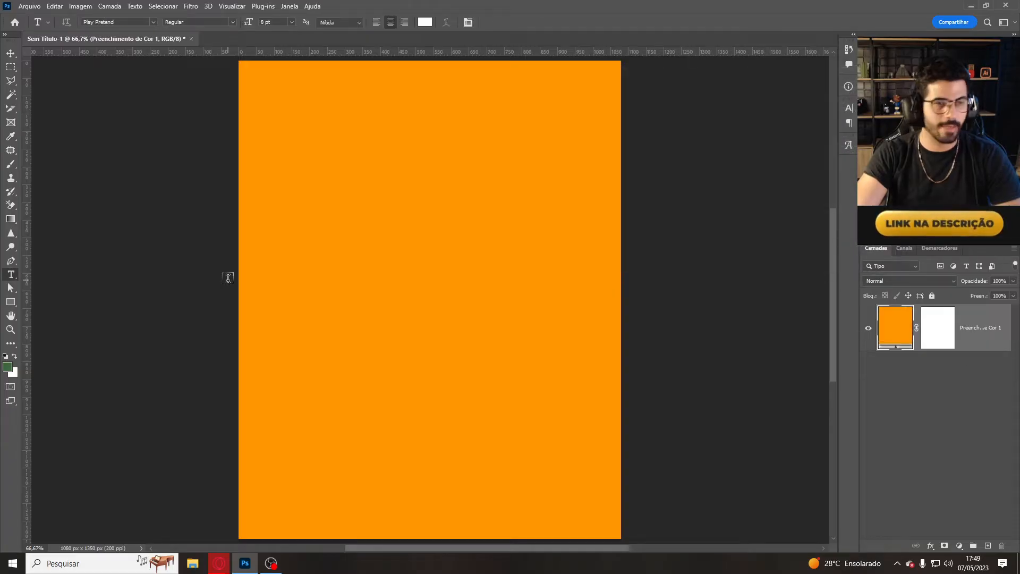
Add the text BAILE in the Play Pretend font and enlarge it to about 86 pt across most of the canvas width.
click(118, 22)
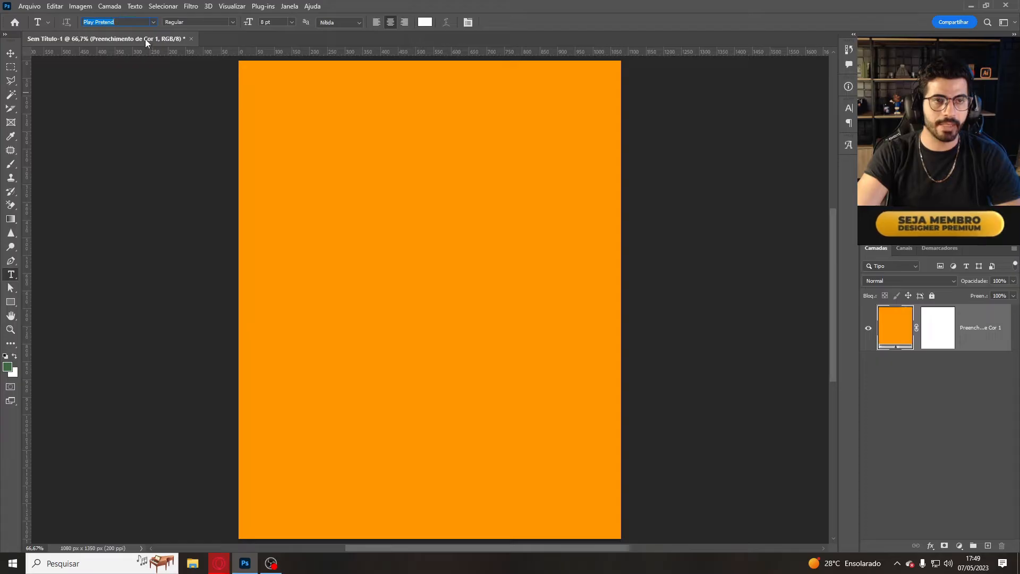
click(376, 226)
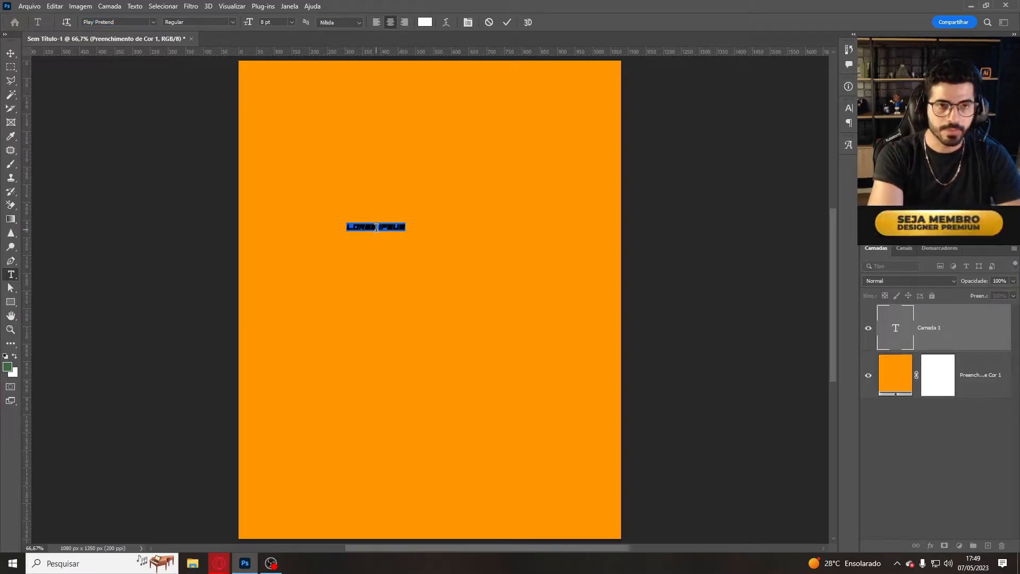
click(376, 228)
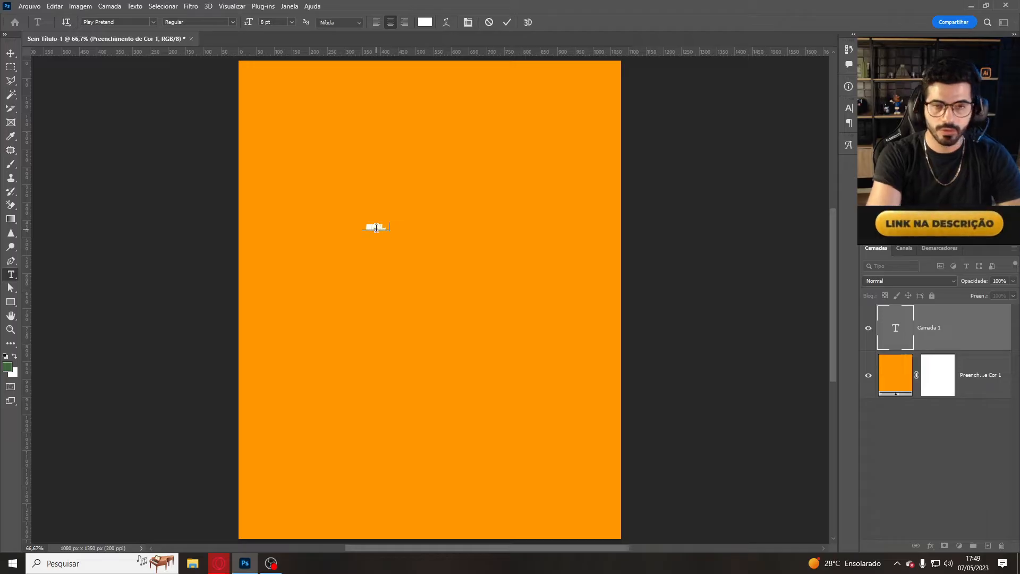
key(ctrl+Return)
key(ctrl+t)
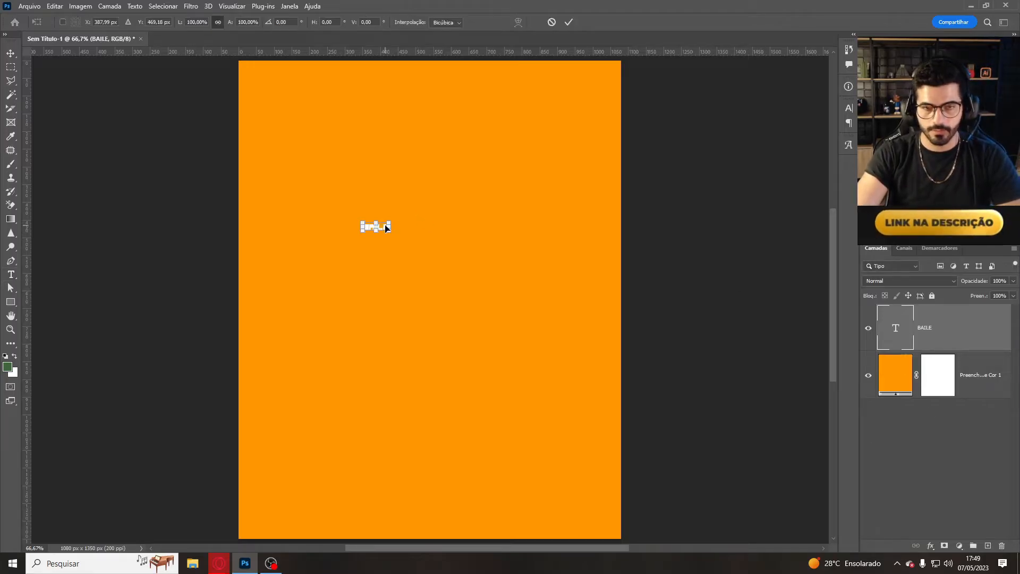
drag(388, 224, 643, 145)
Duplicate the BAILE text directly beneath the original and replace the copy's wording with FUNK.
drag(575, 182, 488, 278)
key(Return)
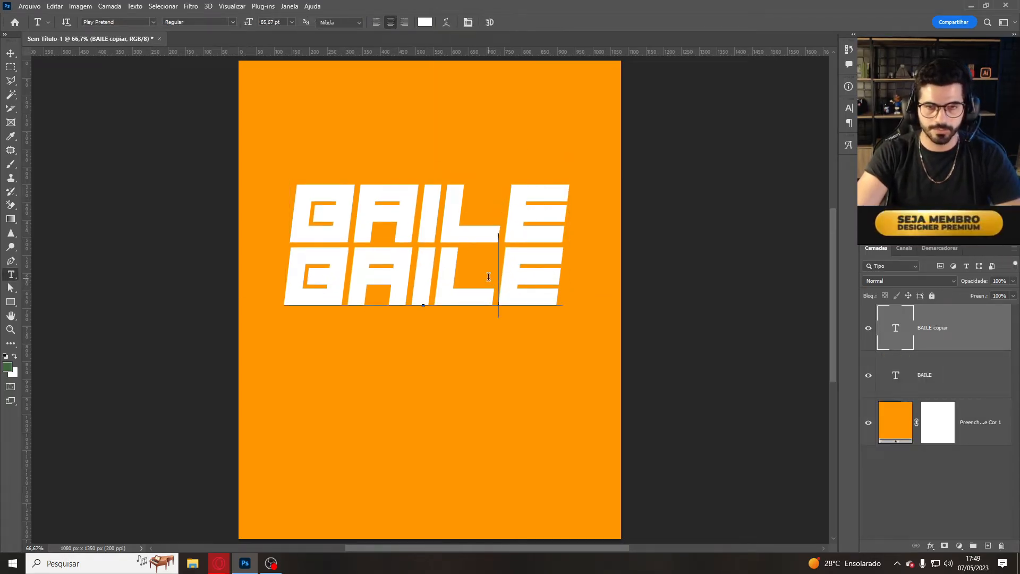
click(503, 273)
key(ctrl+a)
text(FUNK)
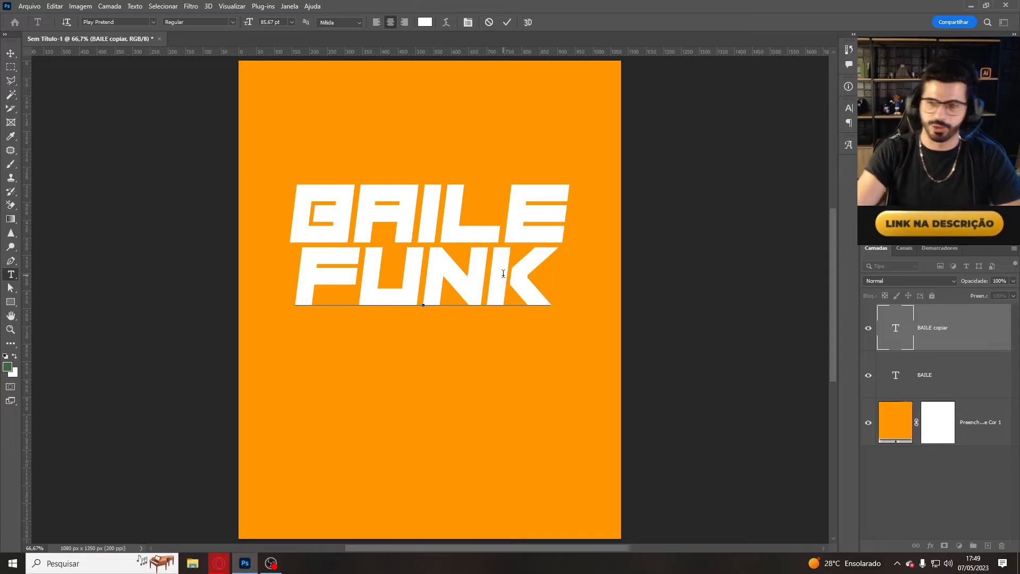
click(921, 329)
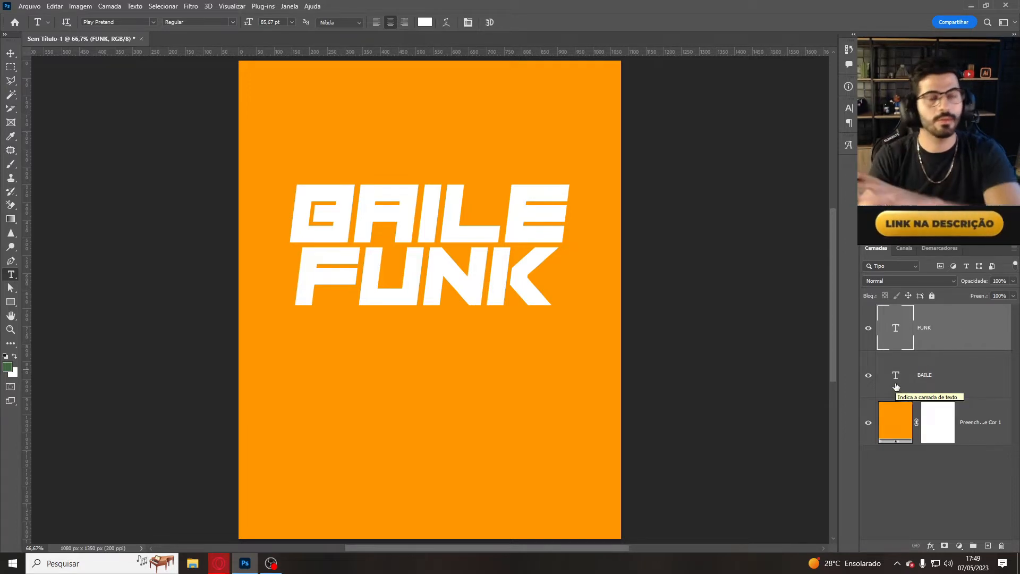
Add a Color Overlay effect to the BAILE text layer with its blend mode set to Normal.
click(911, 374)
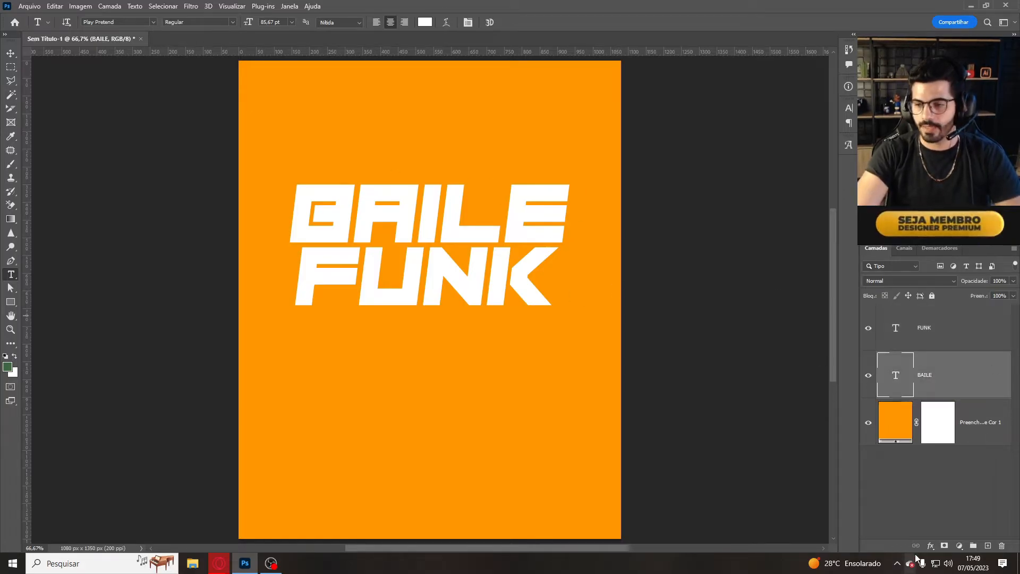
click(930, 546)
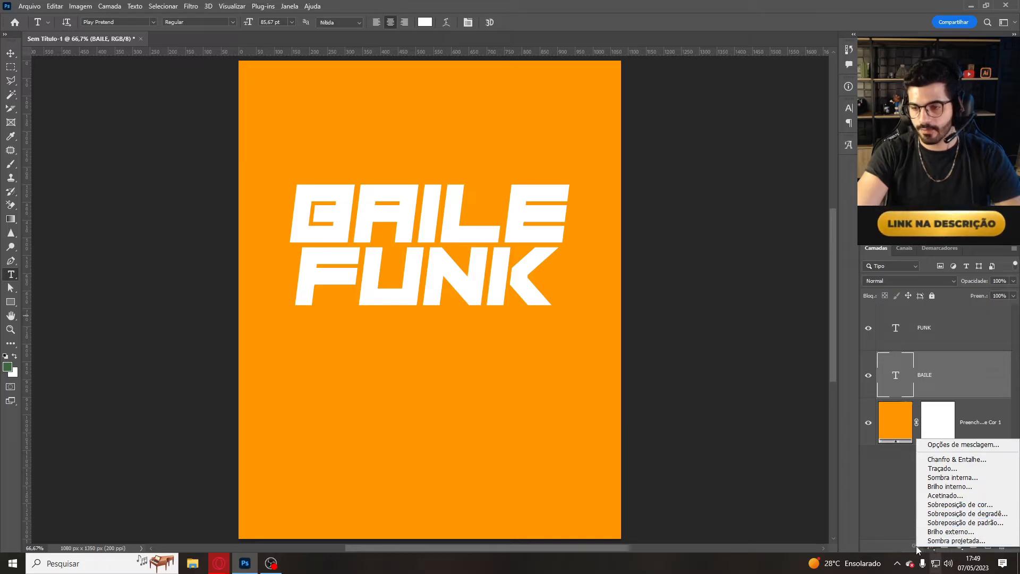
click(903, 523)
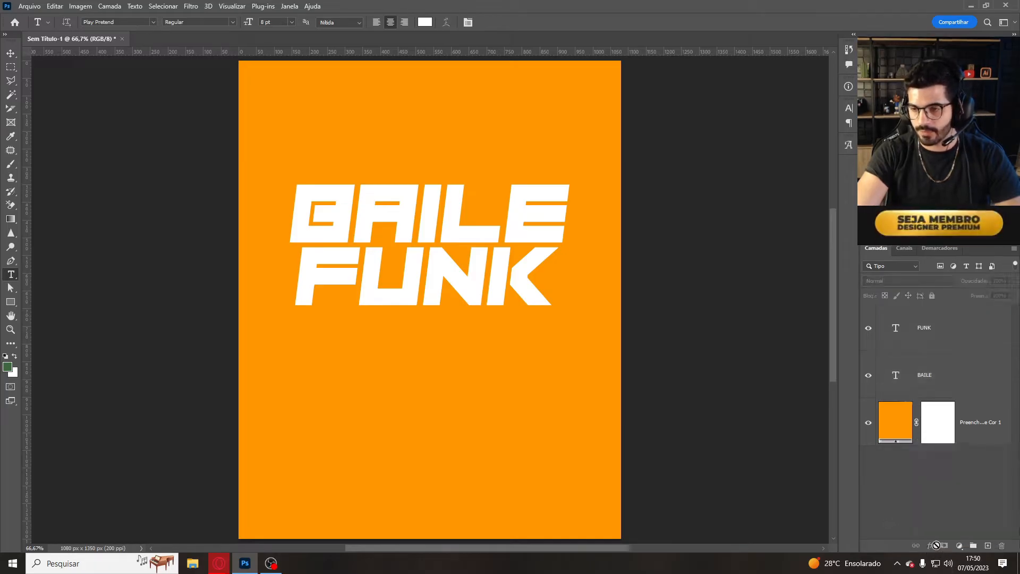
click(912, 375)
click(930, 546)
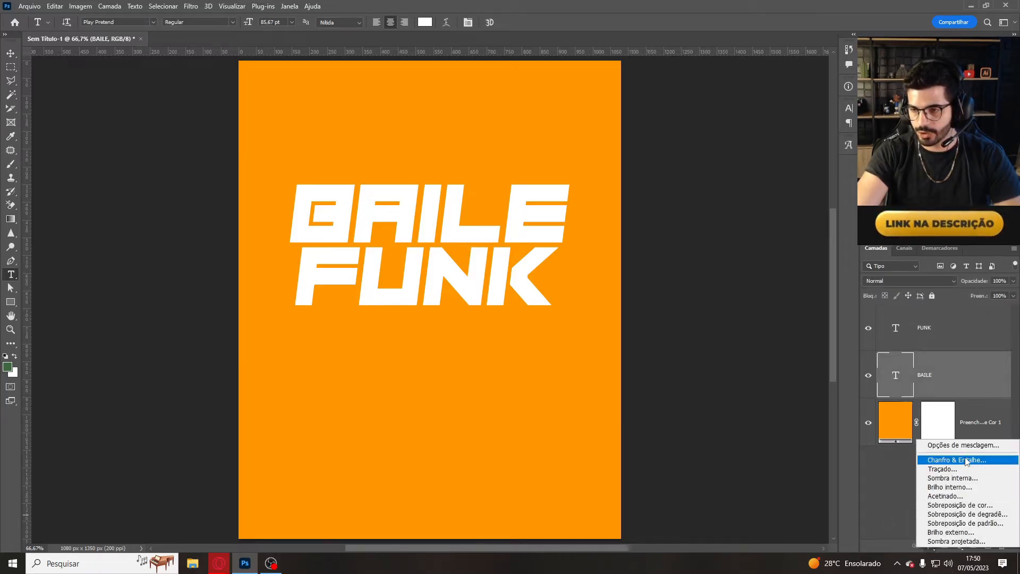
click(959, 505)
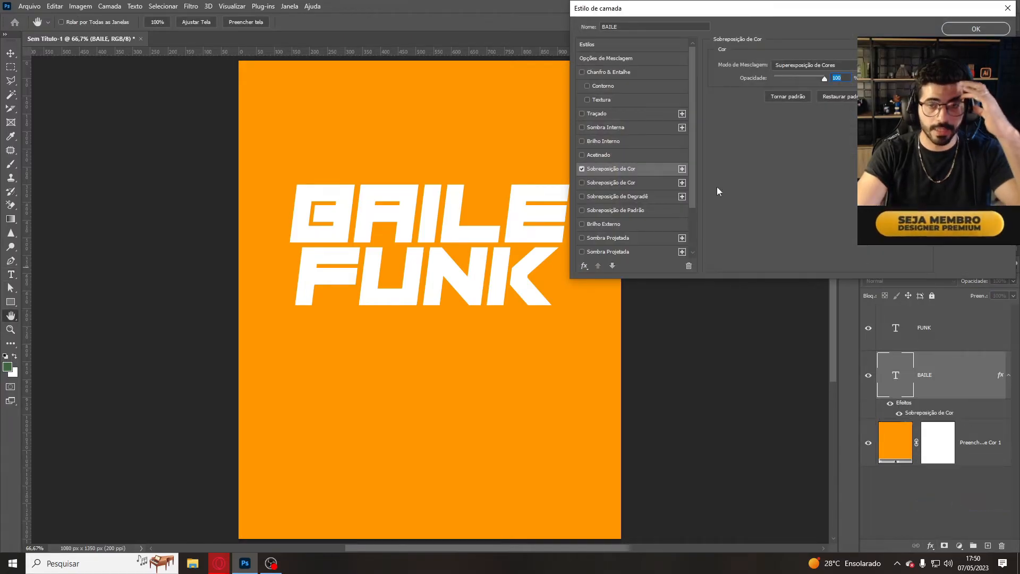
click(823, 65)
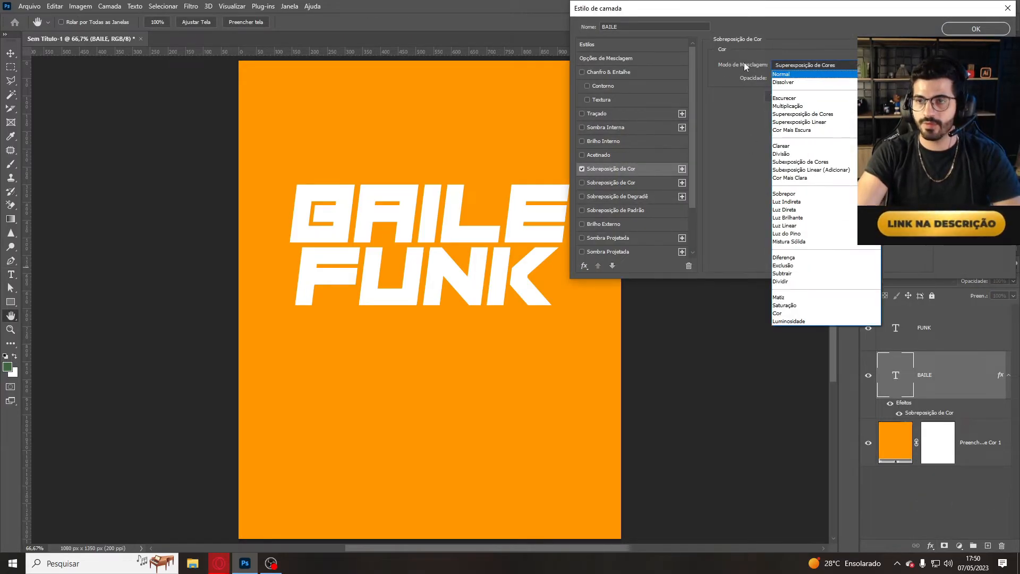
click(792, 74)
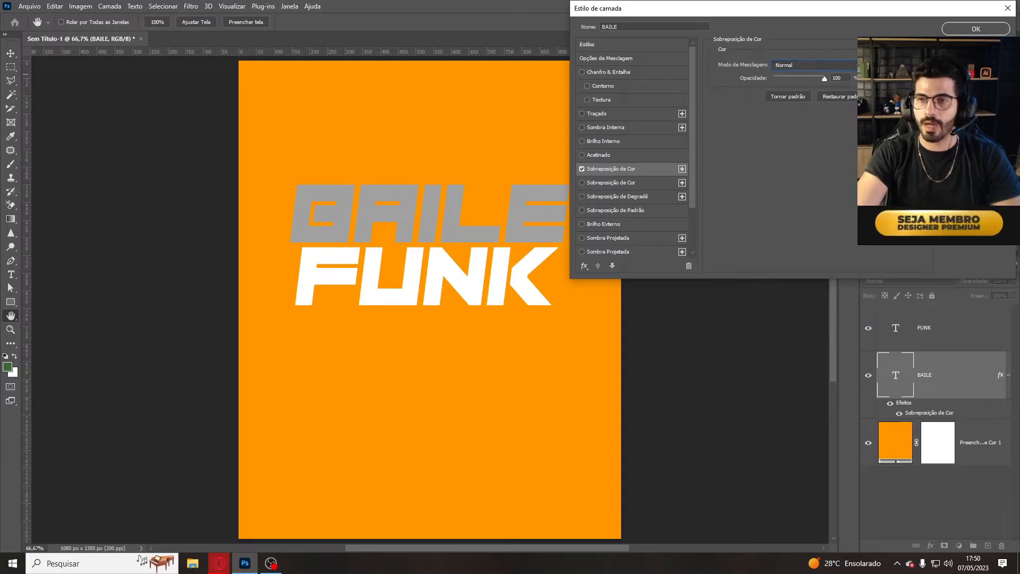
Set BAILE's Color Overlay to yellow #ffba00 at 67% opacity.
click(871, 65)
click(757, 214)
drag(742, 97, 745, 94)
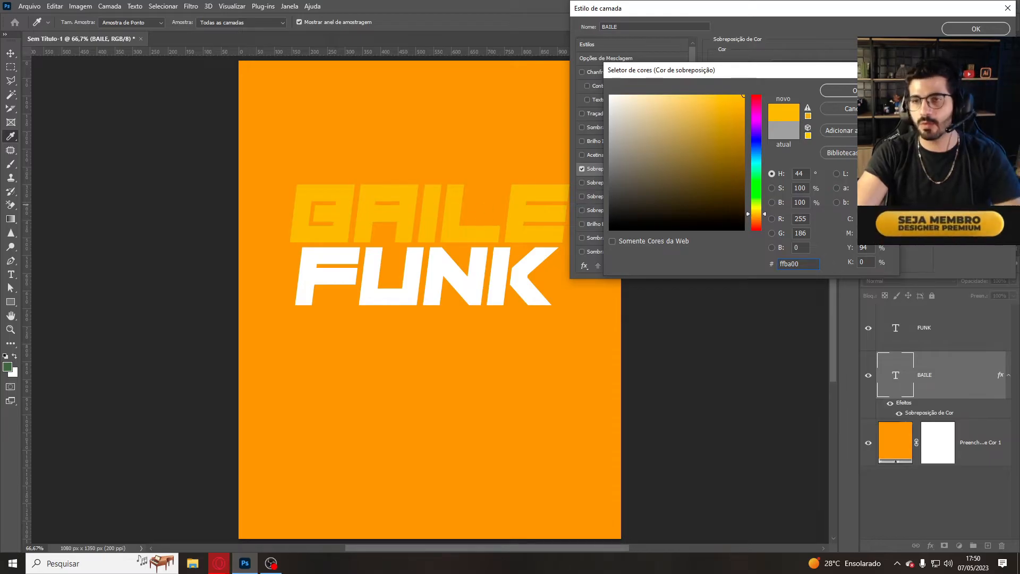
key(Return)
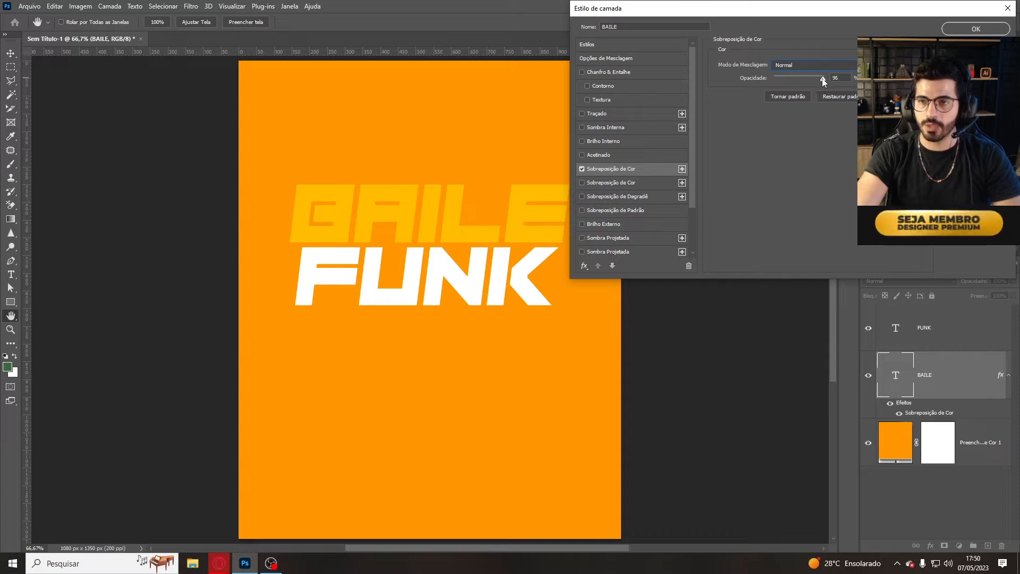
drag(822, 79, 810, 78)
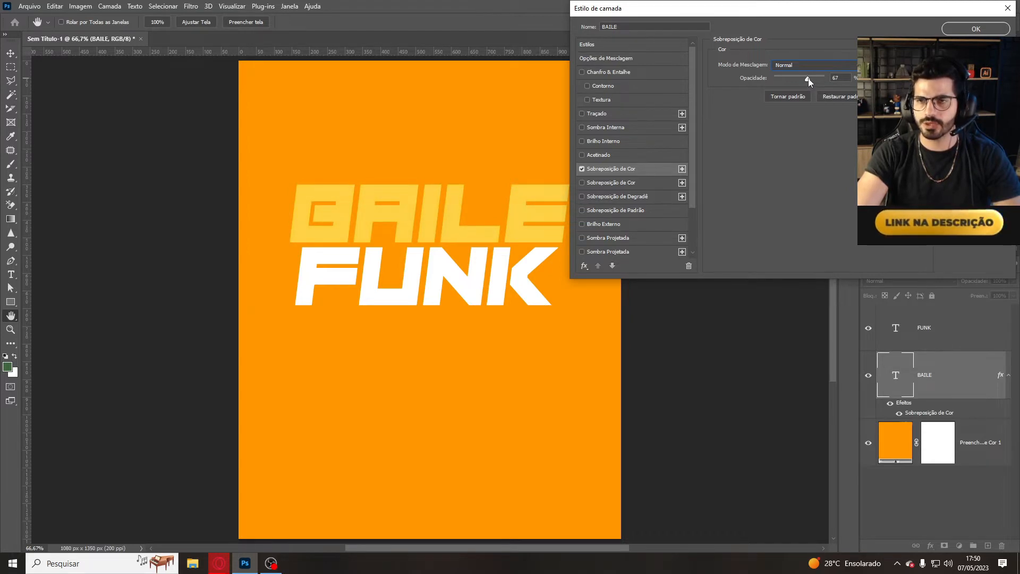
click(808, 78)
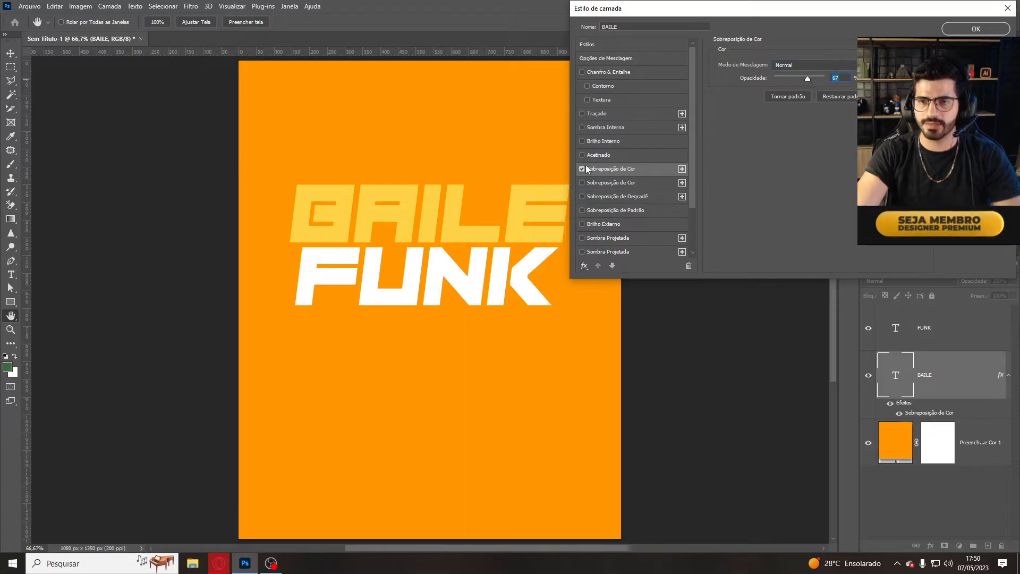
Enable Gradient Overlay on BAILE at 100% opacity and load the basic black-to-white gradient preset.
click(582, 197)
click(611, 196)
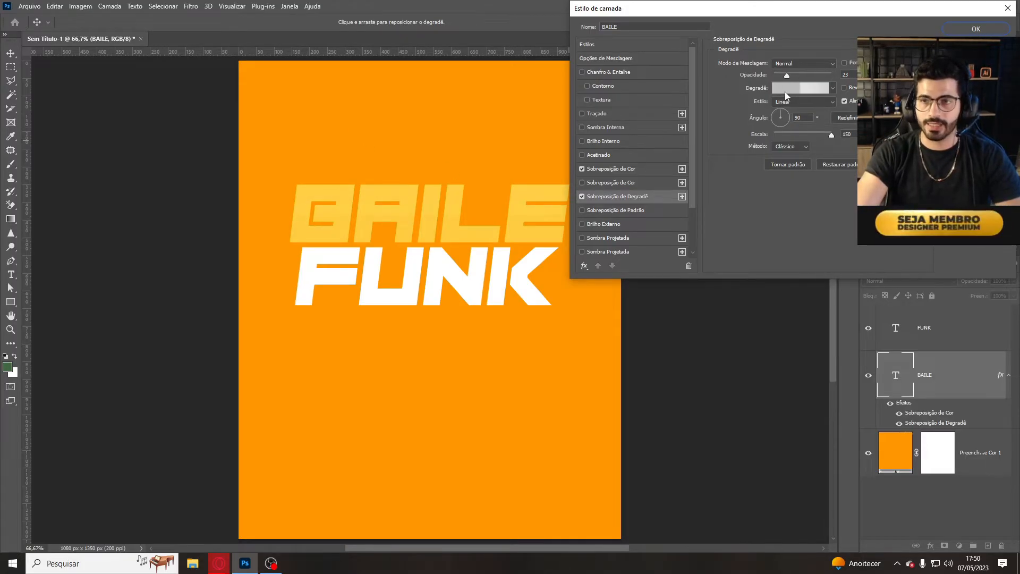
drag(785, 75, 842, 76)
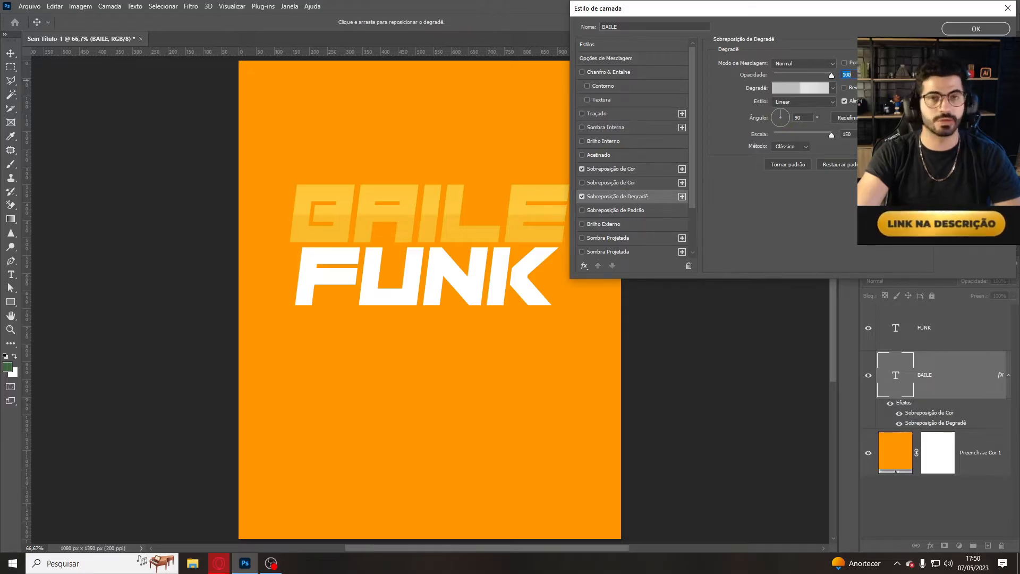
click(783, 87)
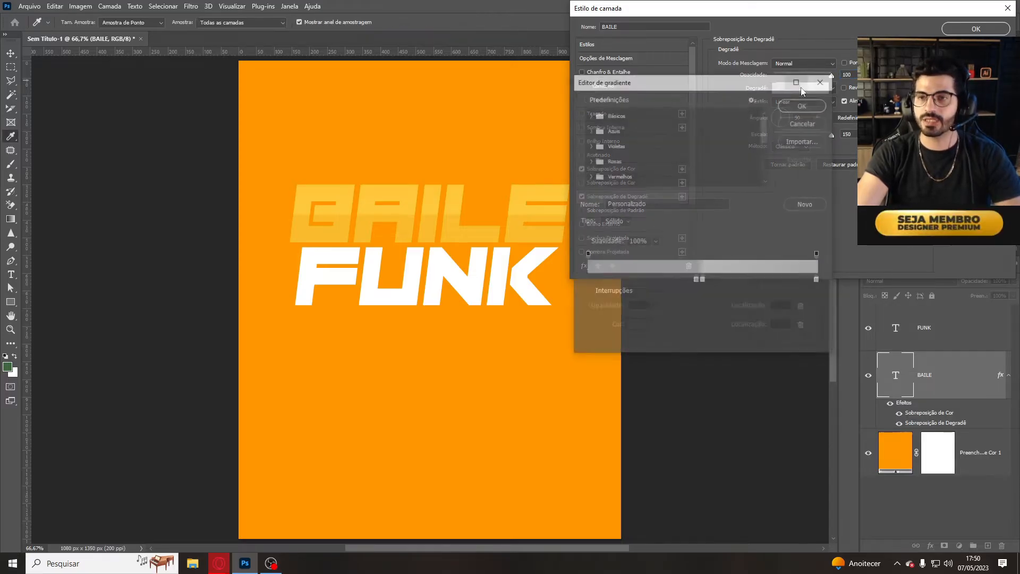
click(590, 115)
click(636, 130)
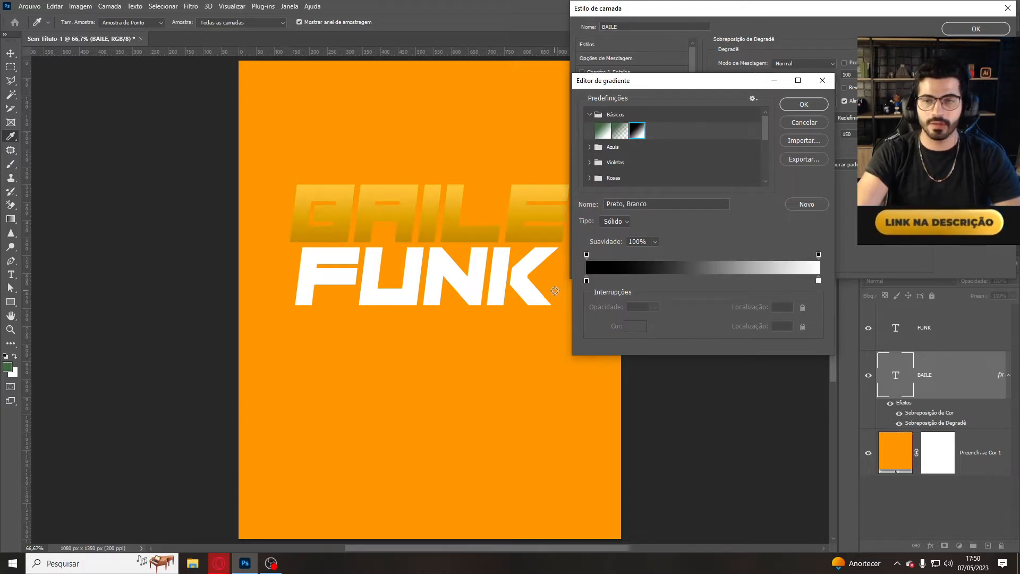
Recolor the gradient's black stop to mid gray #656565.
click(586, 281)
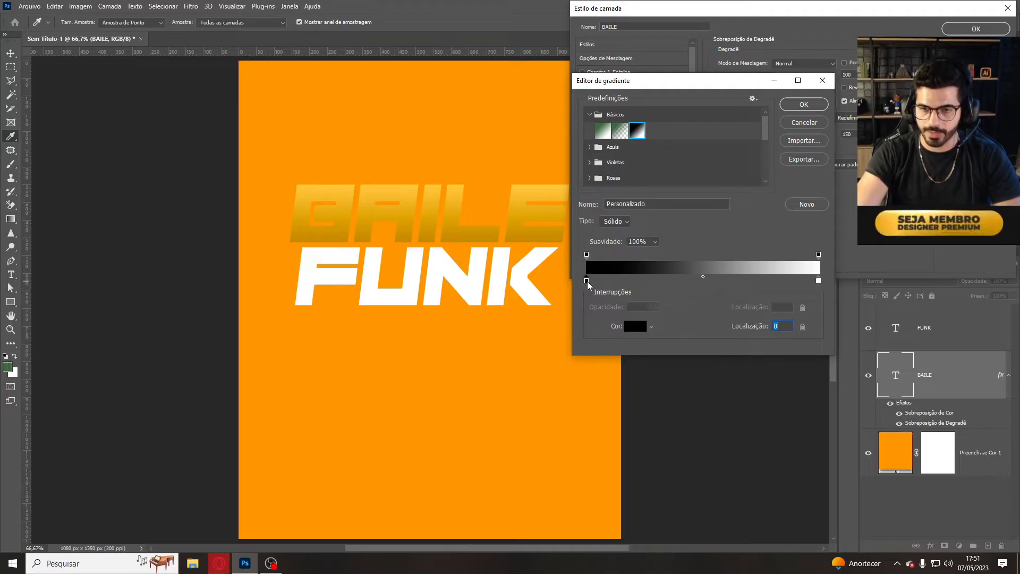
click(633, 329)
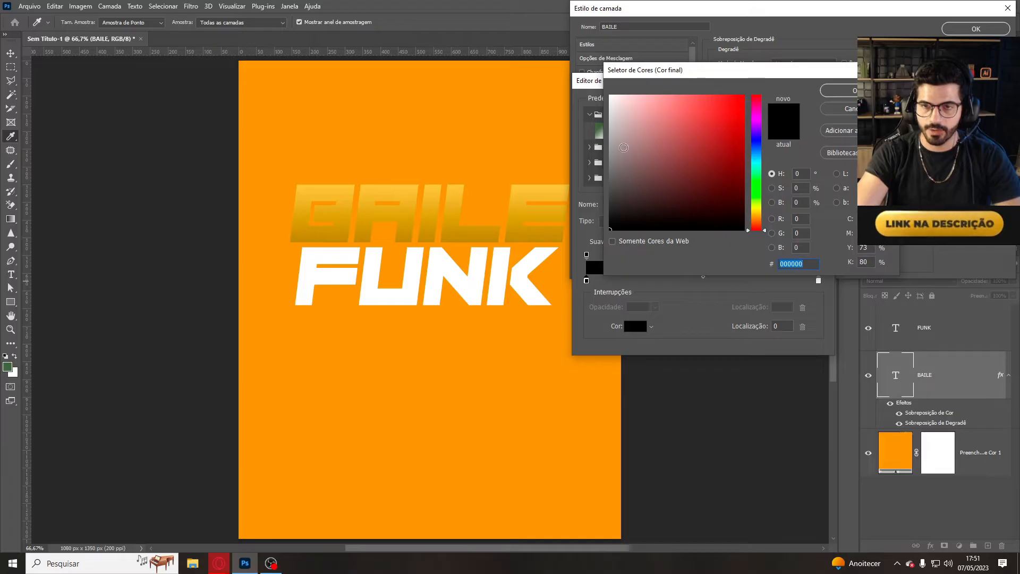
click(619, 137)
mouse_move(620, 137)
mouse_down()
mouse_move(607, 132)
mouse_move(616, 174)
mouse_move(607, 177)
mouse_up()
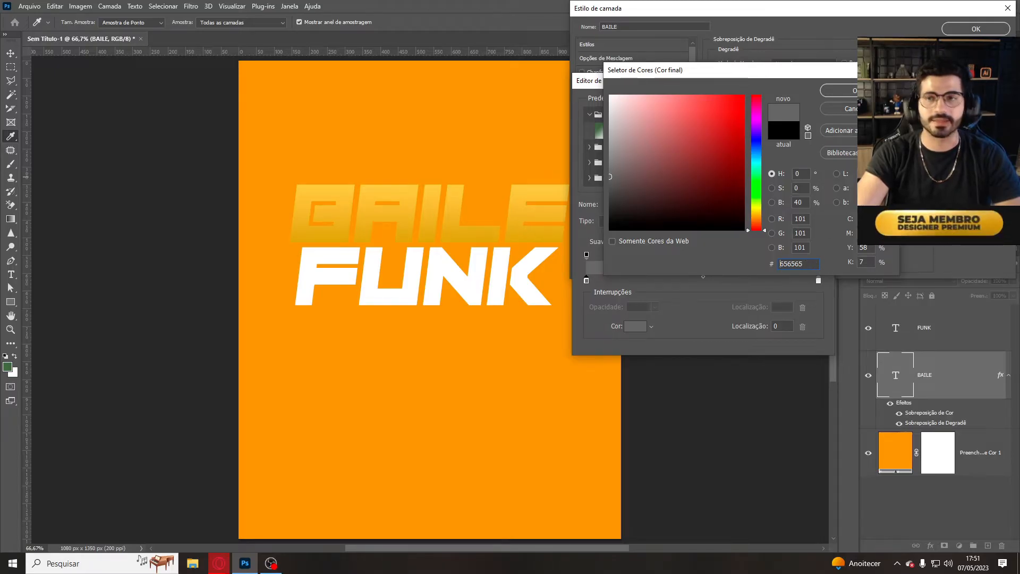
click(838, 90)
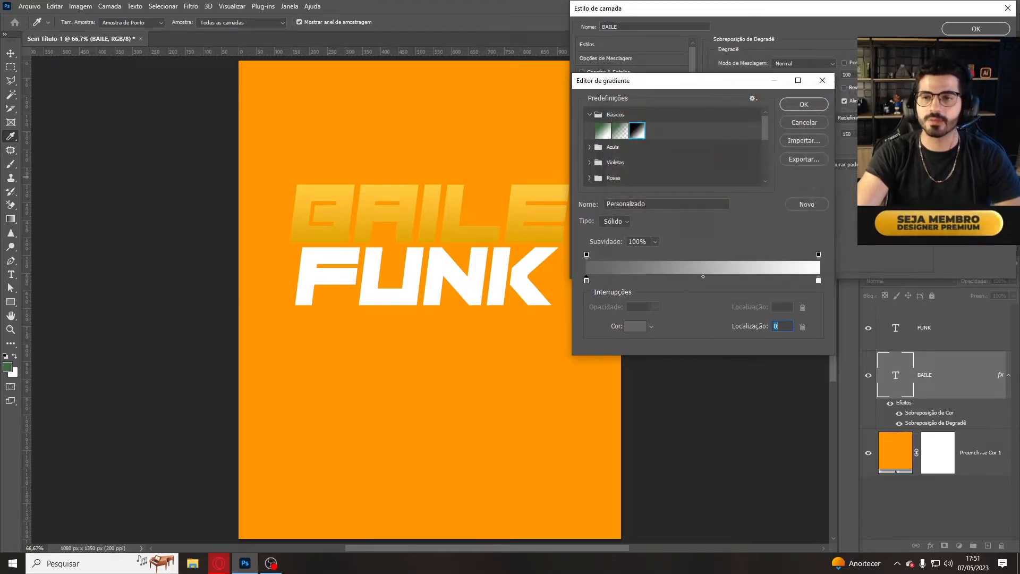
Recolor the gradient's white stop to light gray #e1e1e1.
click(818, 280)
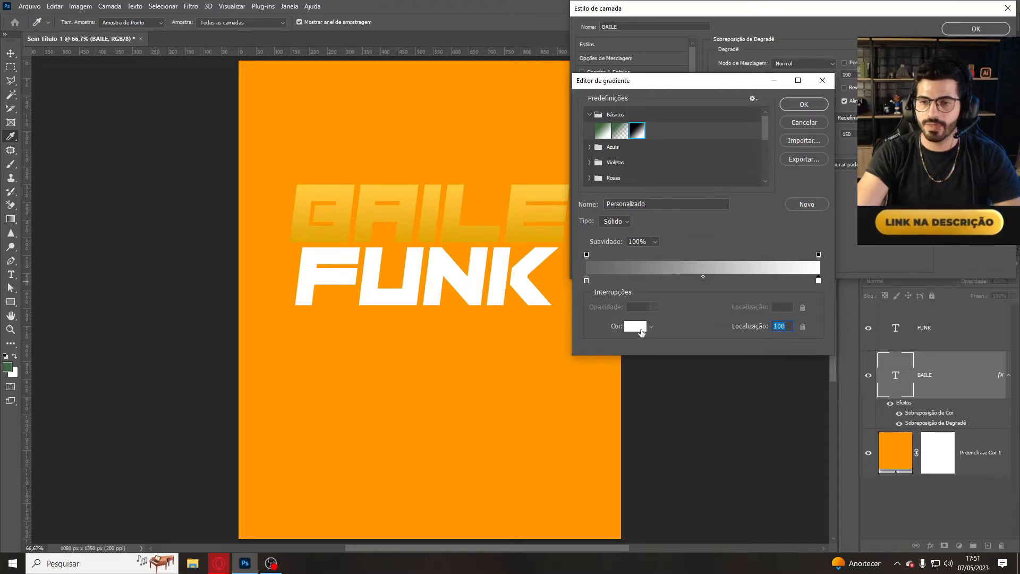
click(635, 326)
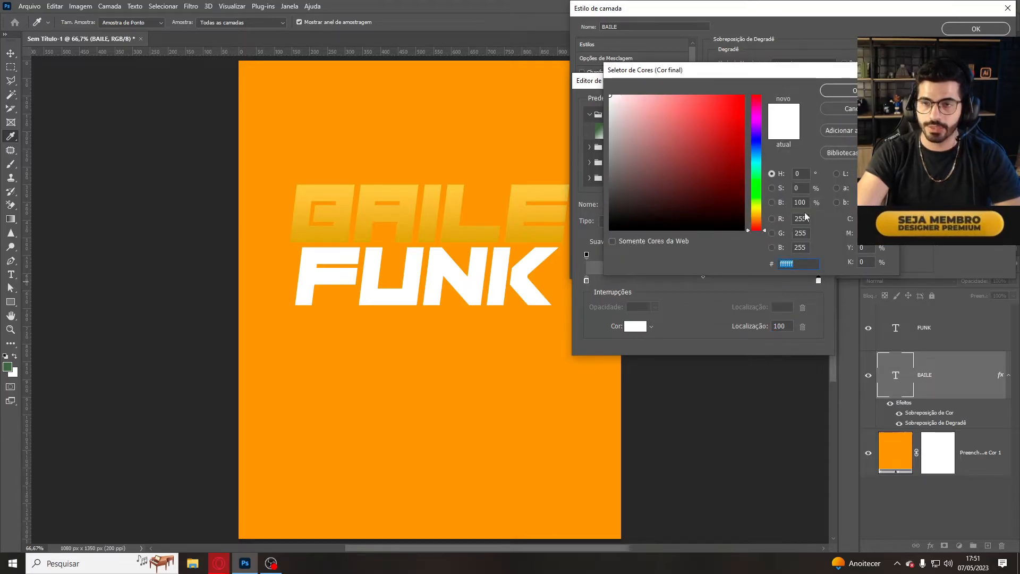
click(610, 107)
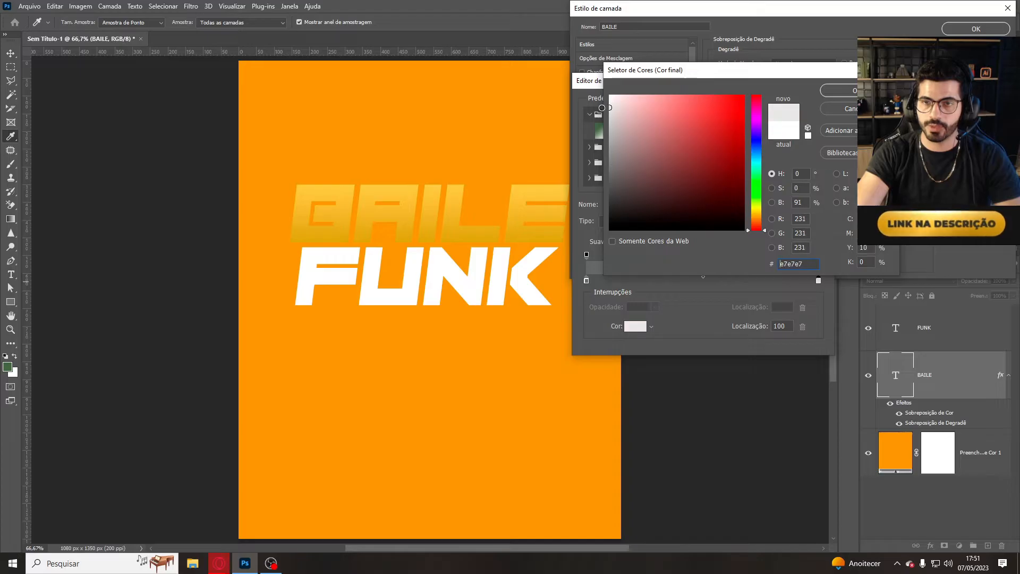
drag(611, 108, 607, 113)
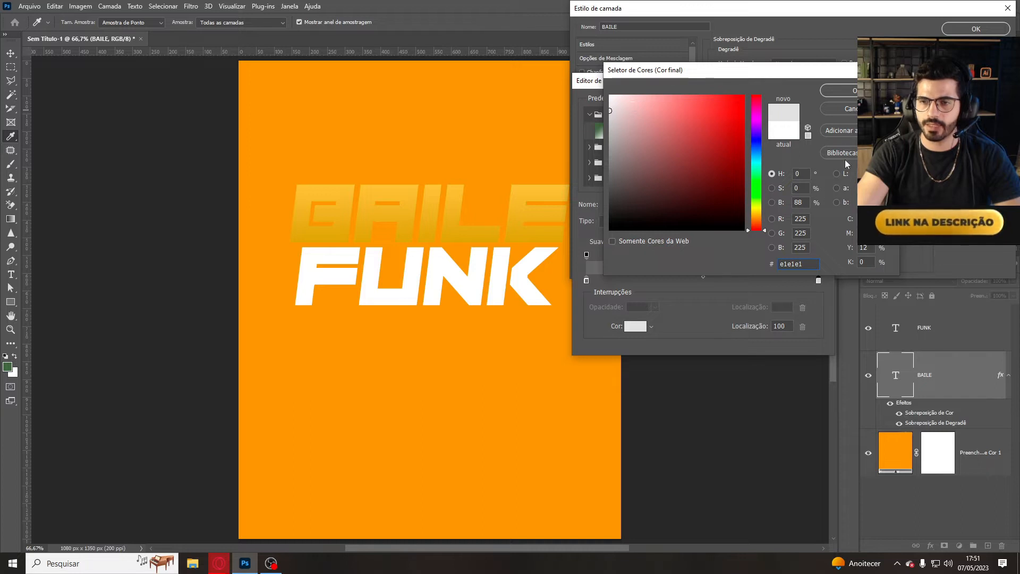
click(849, 90)
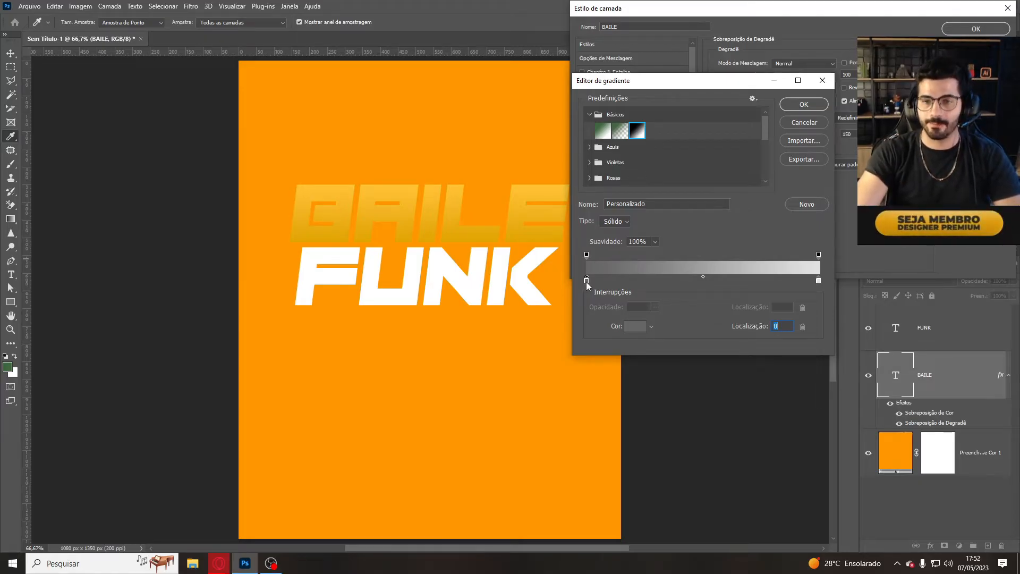
Duplicate the dark gray stop to 47% and move the light gray stop to 52%, then accept the gradient.
drag(587, 281, 694, 284)
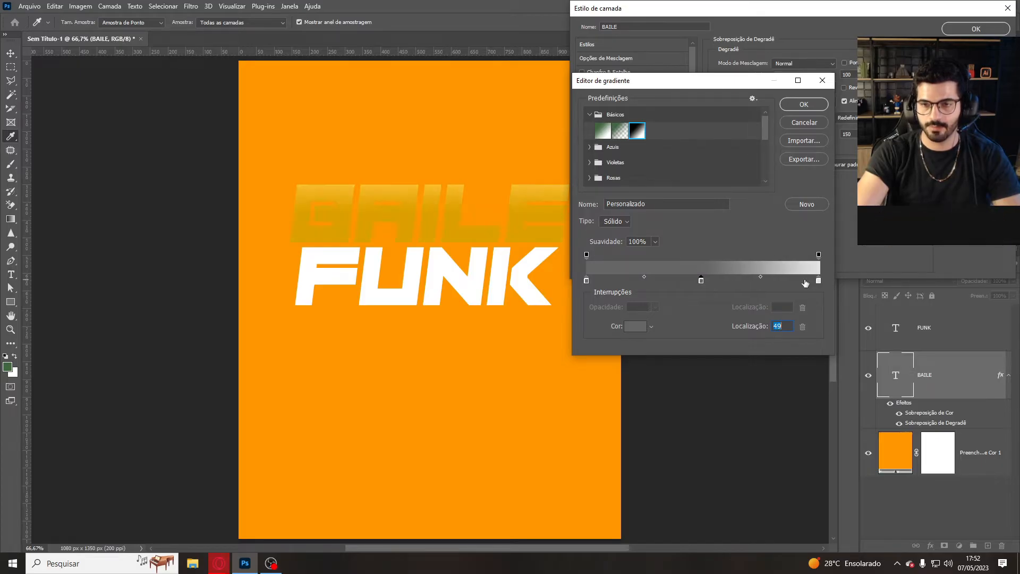
drag(818, 281, 709, 281)
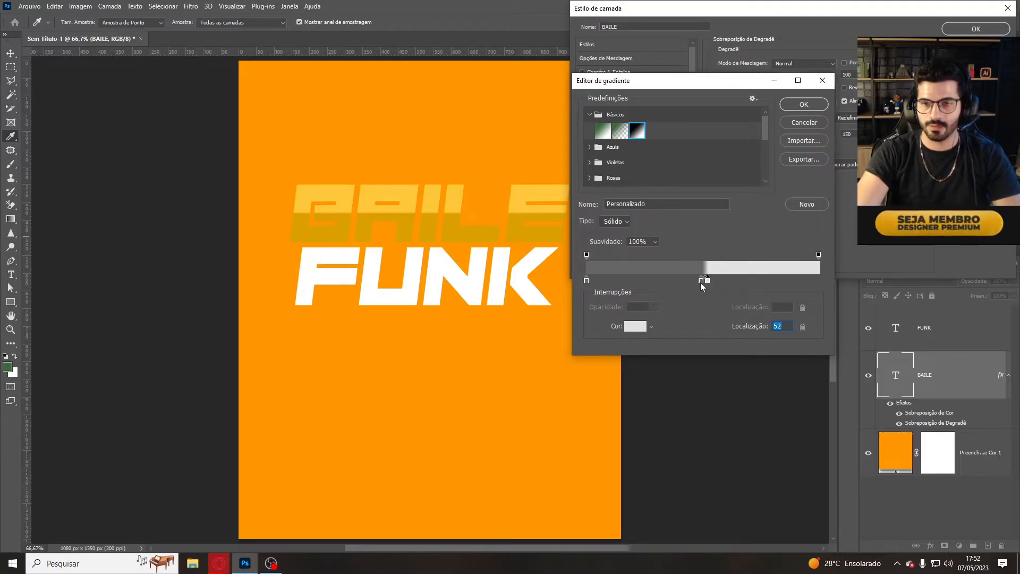
drag(698, 283, 698, 283)
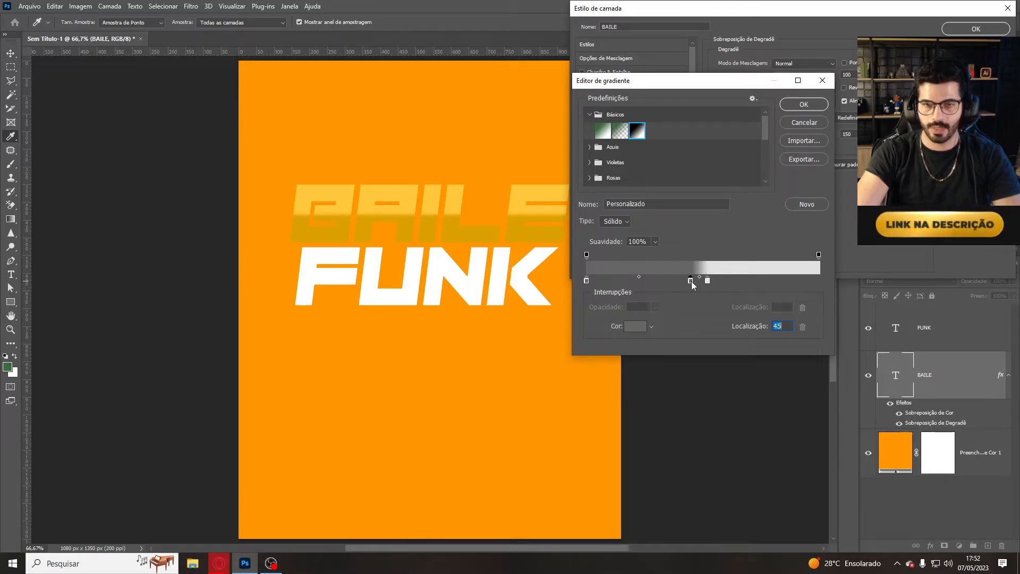
drag(692, 286, 699, 285)
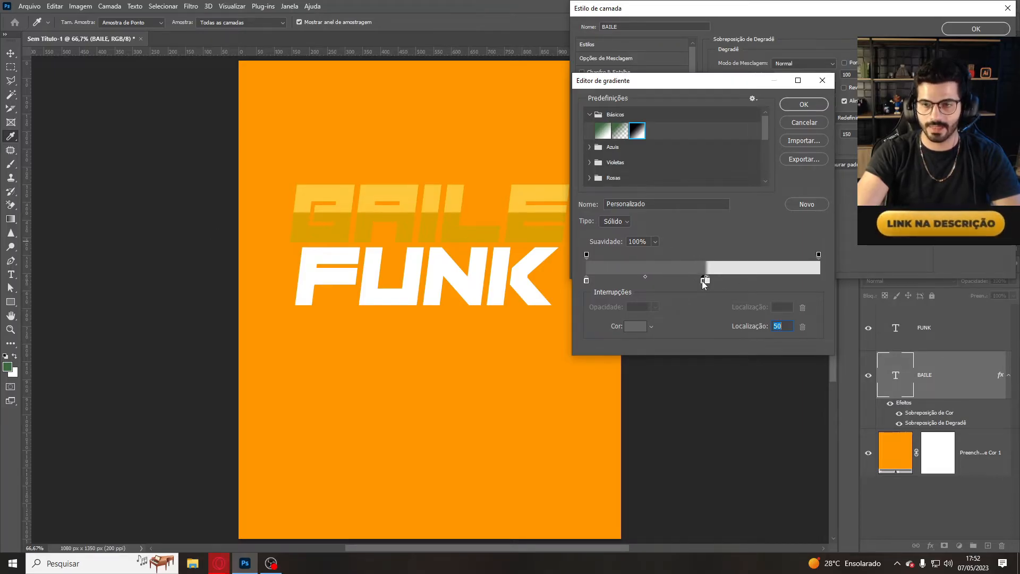
drag(702, 281, 699, 280)
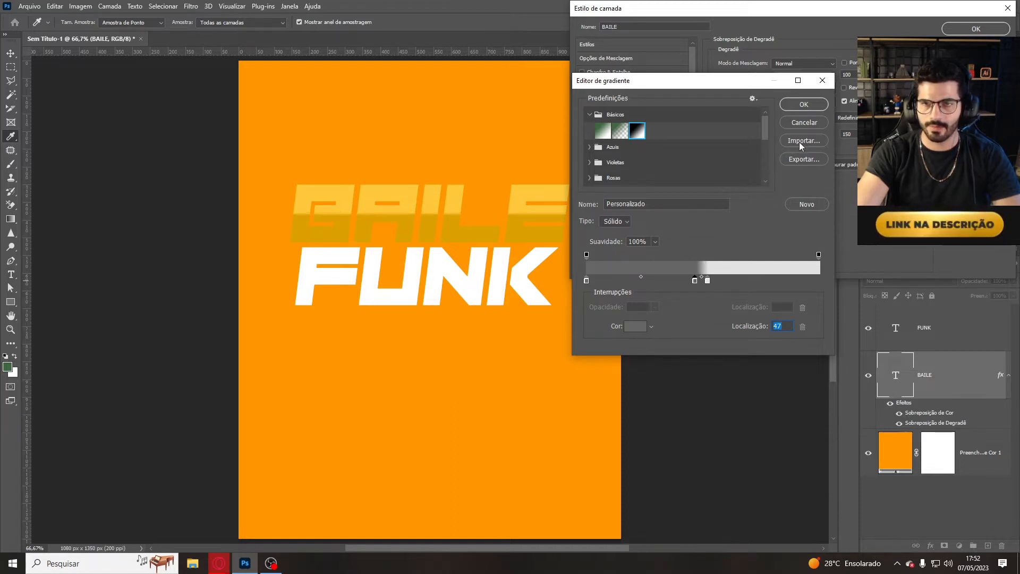
click(804, 104)
Set BAILE's Gradient Overlay opacity to 50% and apply the layer style.
drag(831, 76, 760, 74)
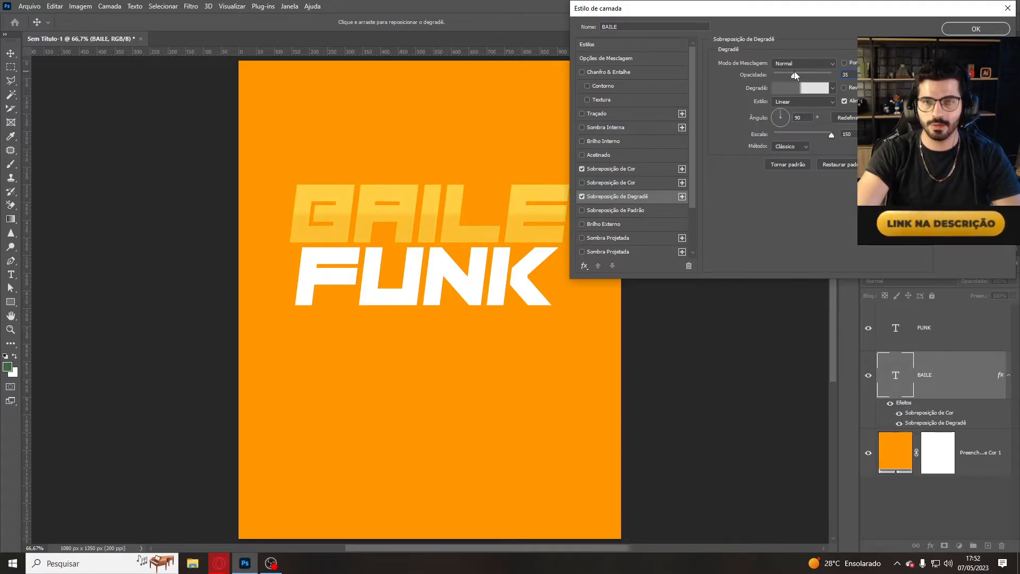
drag(795, 75, 802, 76)
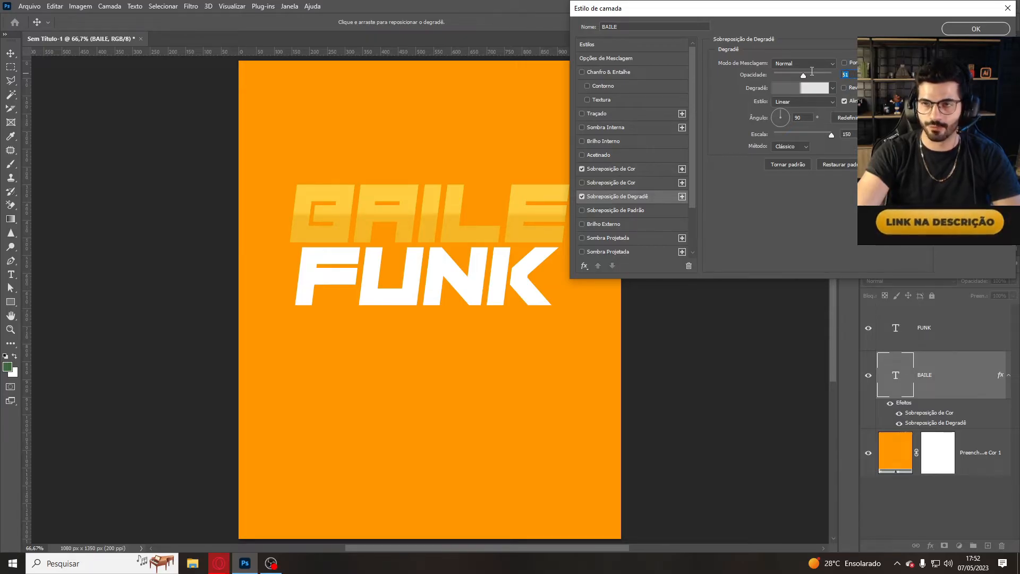
text(50)
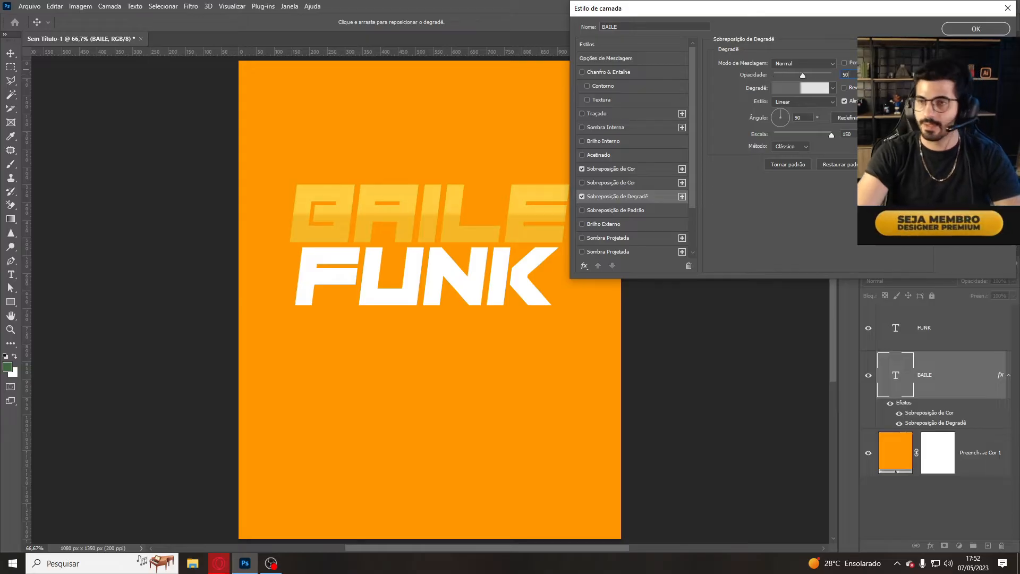
click(973, 31)
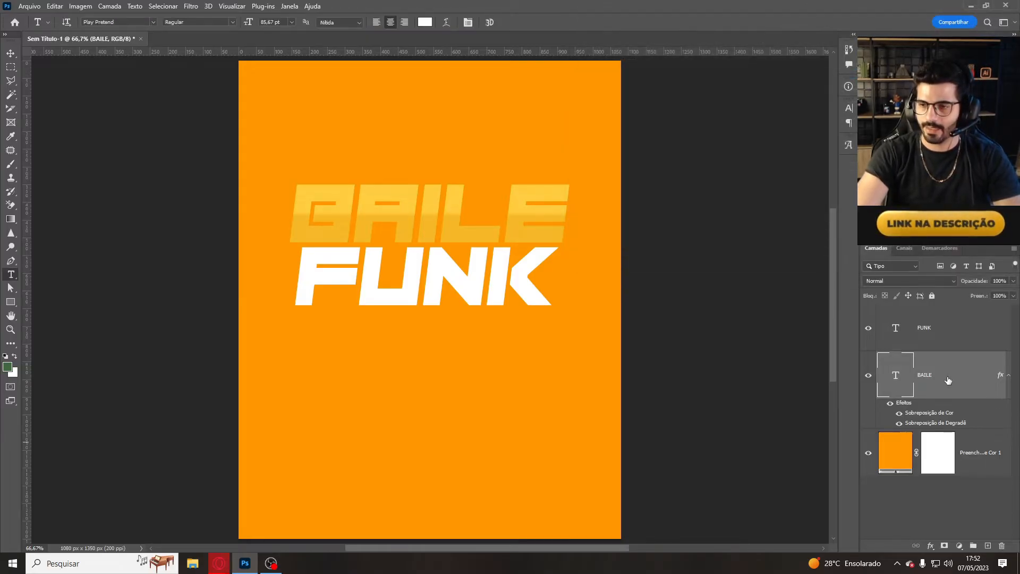
Copy the BAILE layer's style and paste it onto the FUNK layer.
right_click(948, 379)
click(977, 379)
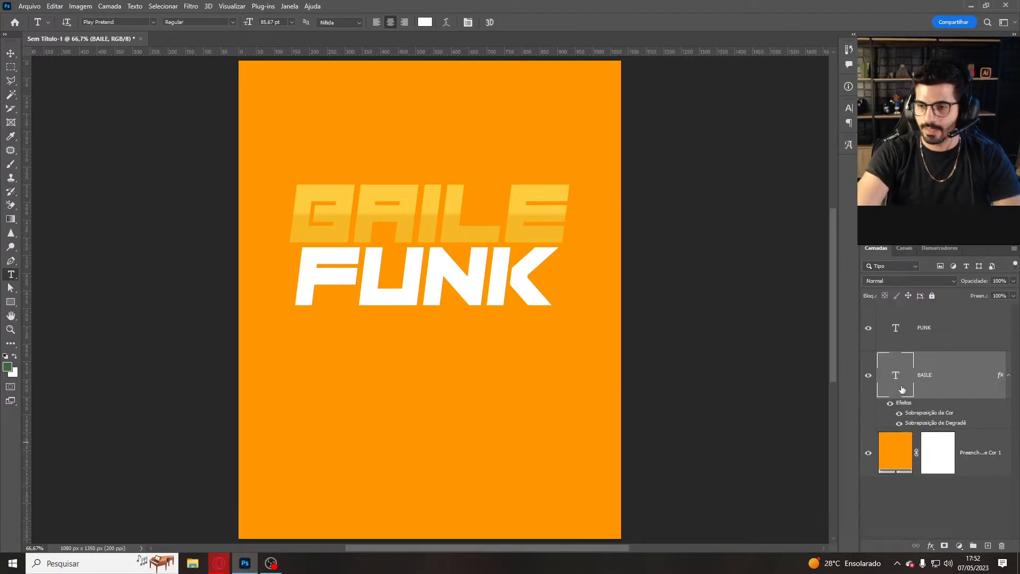
right_click(939, 378)
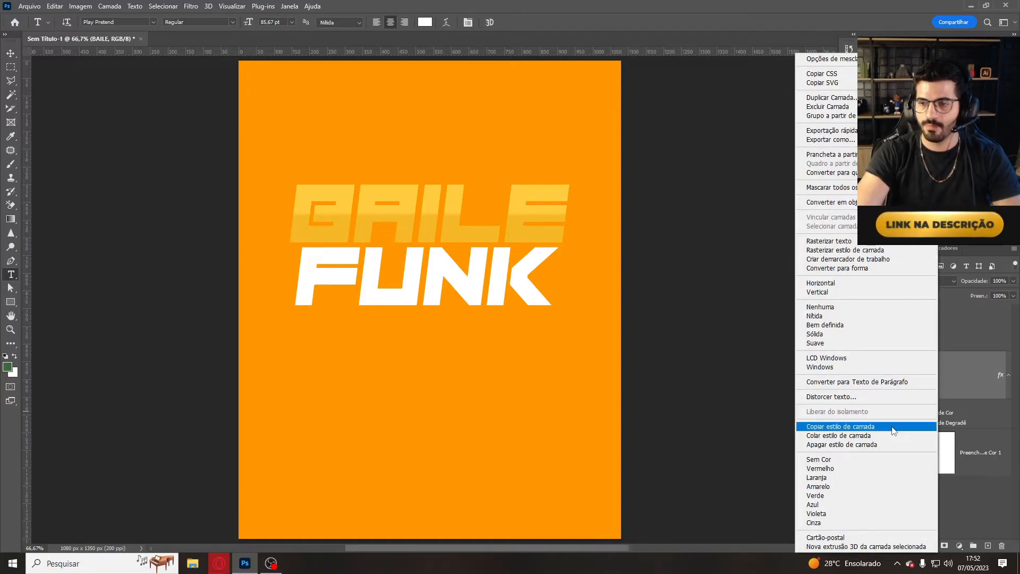
click(892, 427)
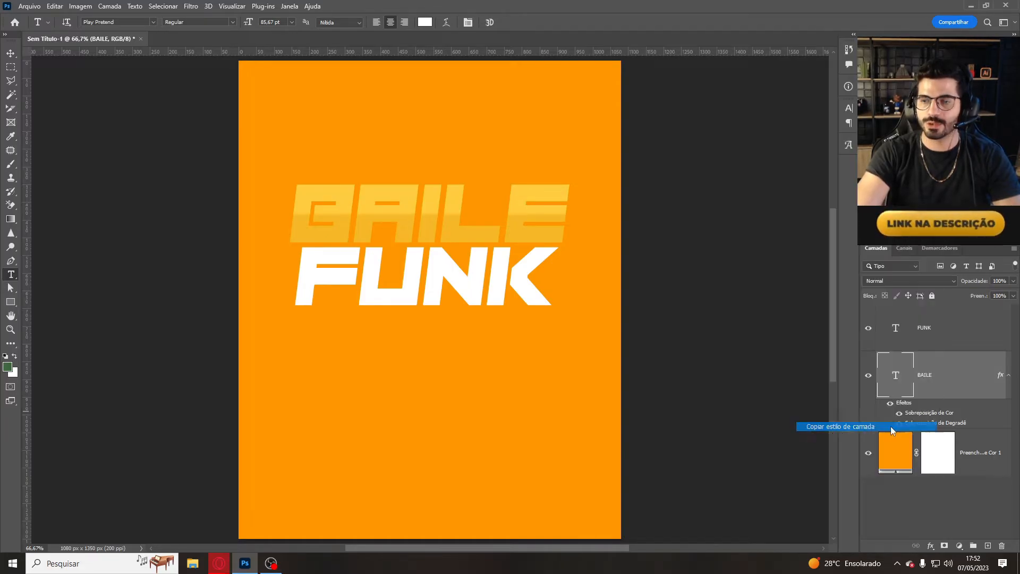
click(937, 329)
right_click(938, 330)
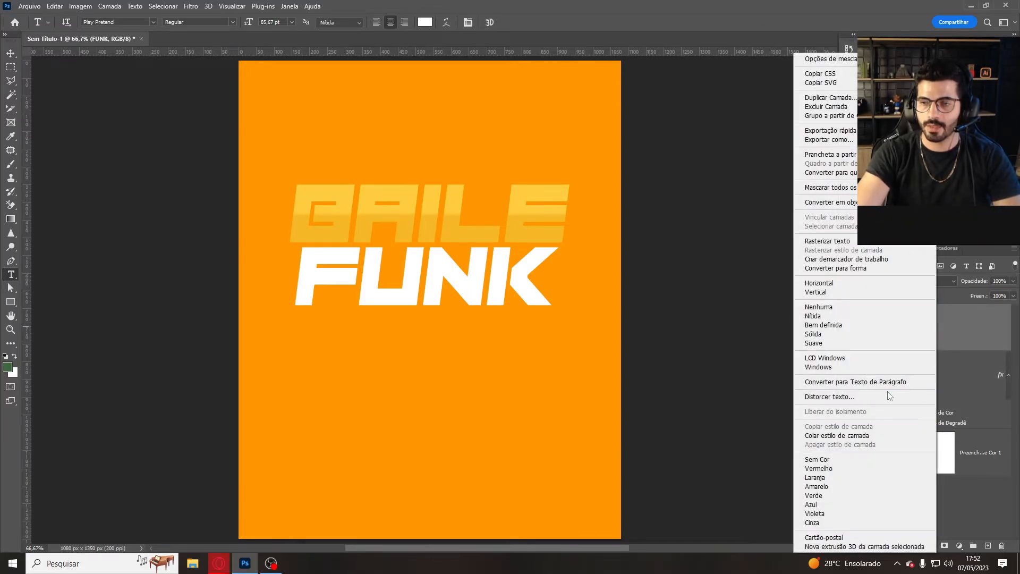
click(866, 436)
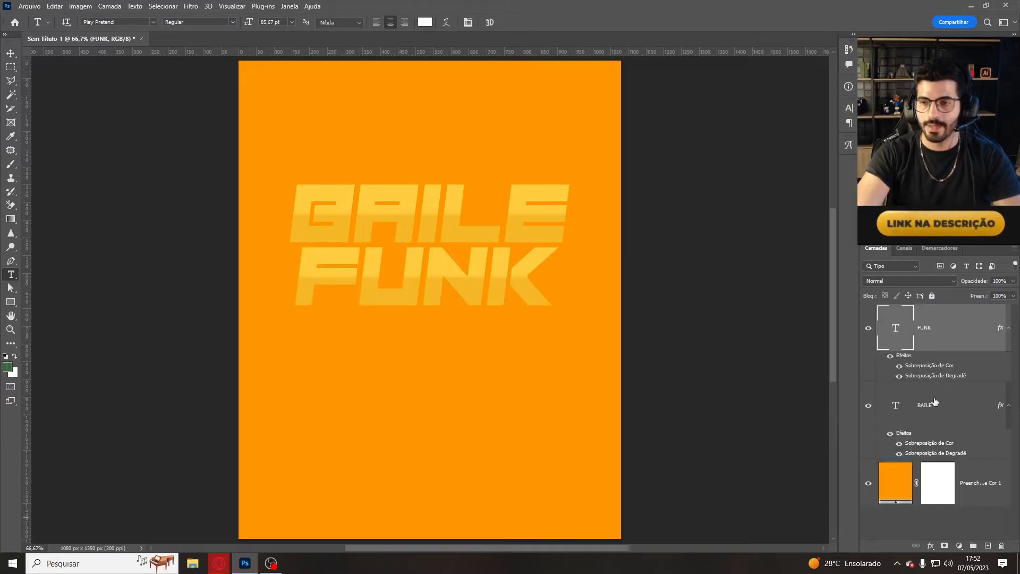
Change FUNK's Color Overlay to light gray #dfdfdf and apply the layer style.
double_click(922, 367)
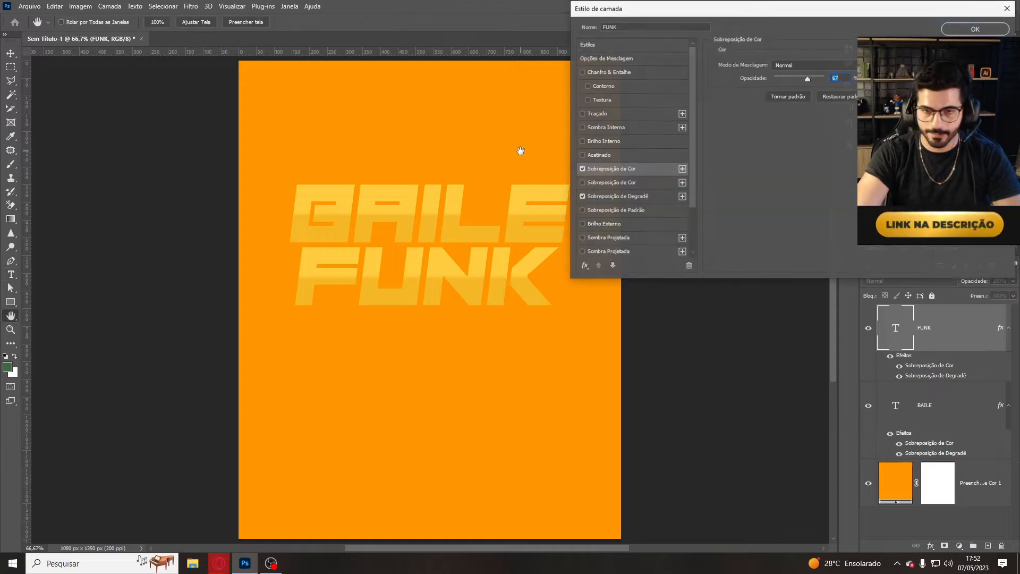
click(838, 72)
text(e1e1e1)
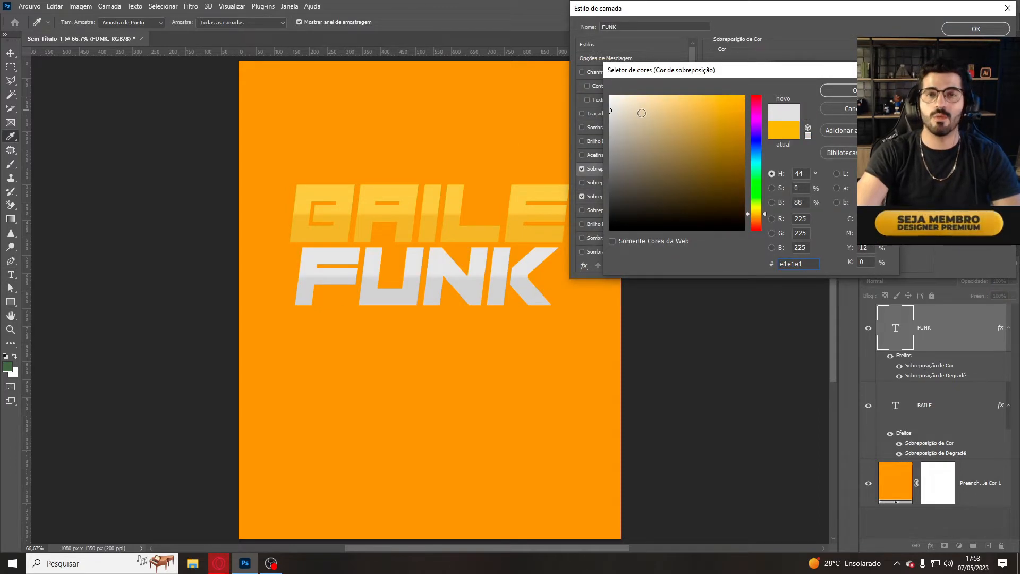
drag(609, 110, 592, 82)
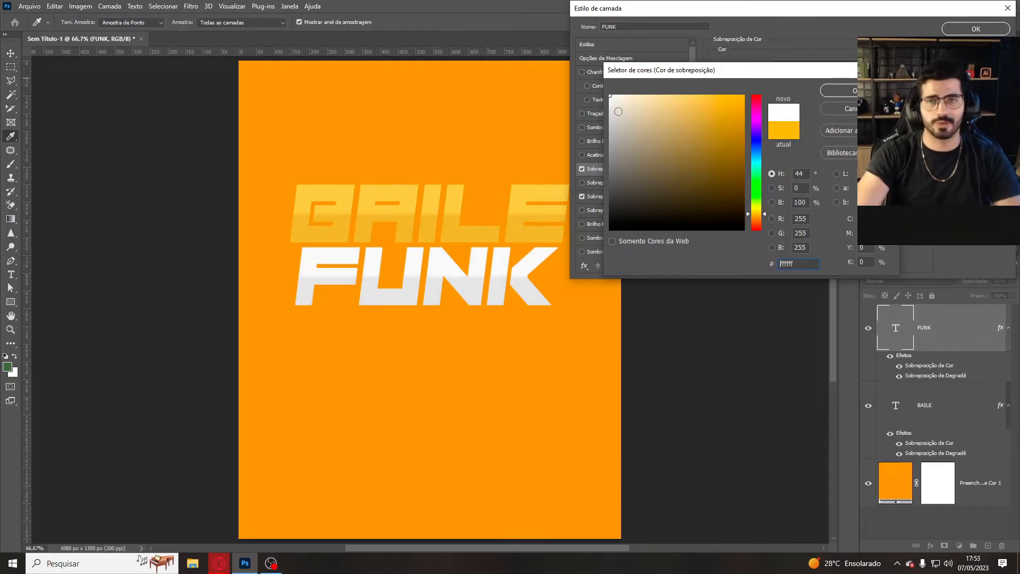
click(610, 110)
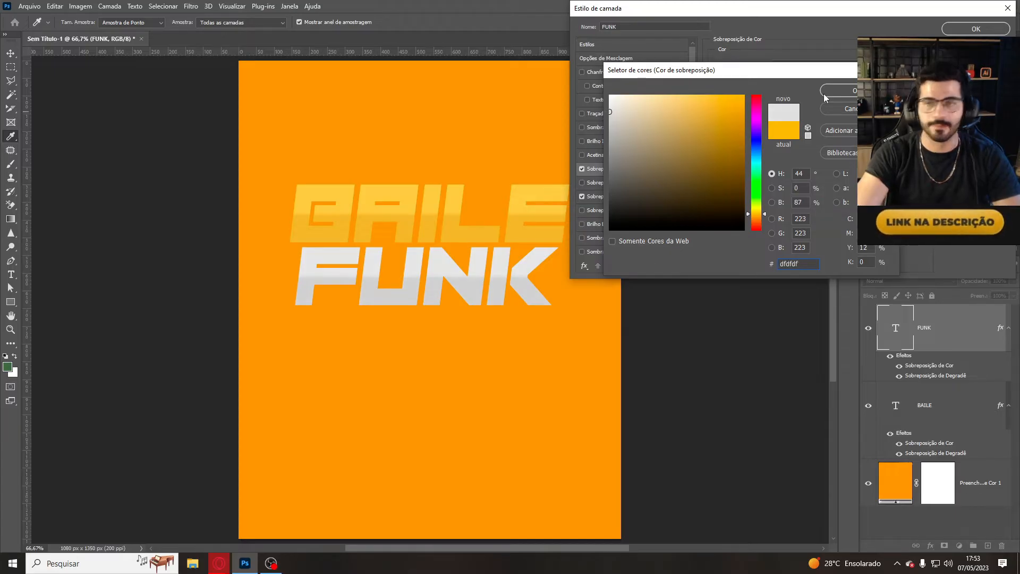
key(Return)
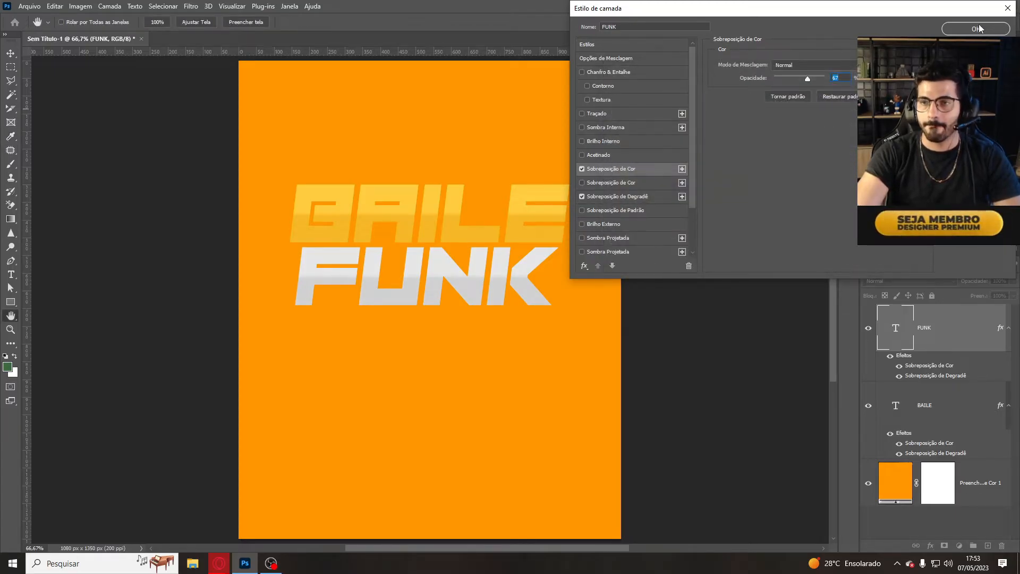
key(Return)
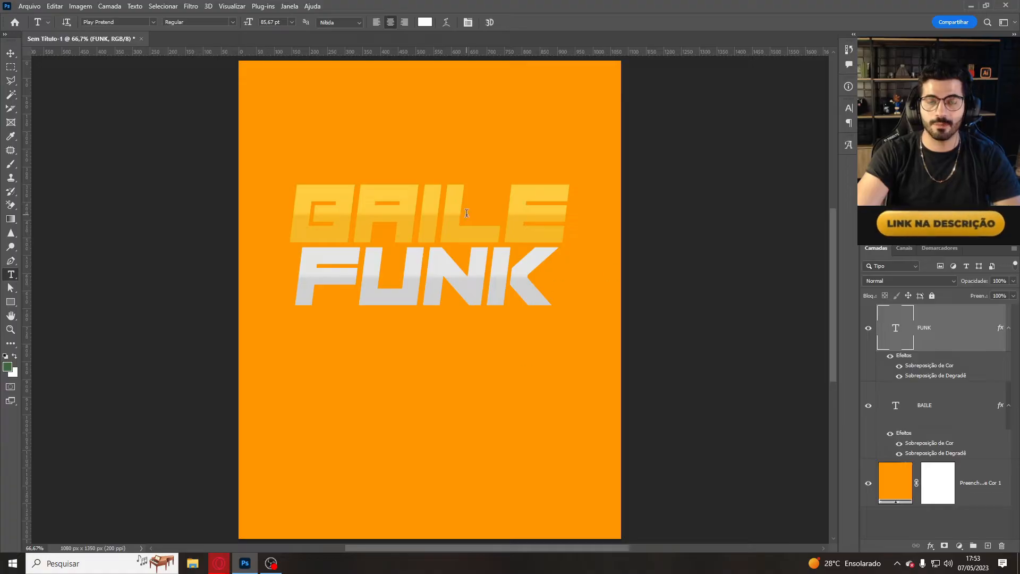
Convert the FUNK and BAILE text layers together into one smart object.
ctrl+click(950, 404)
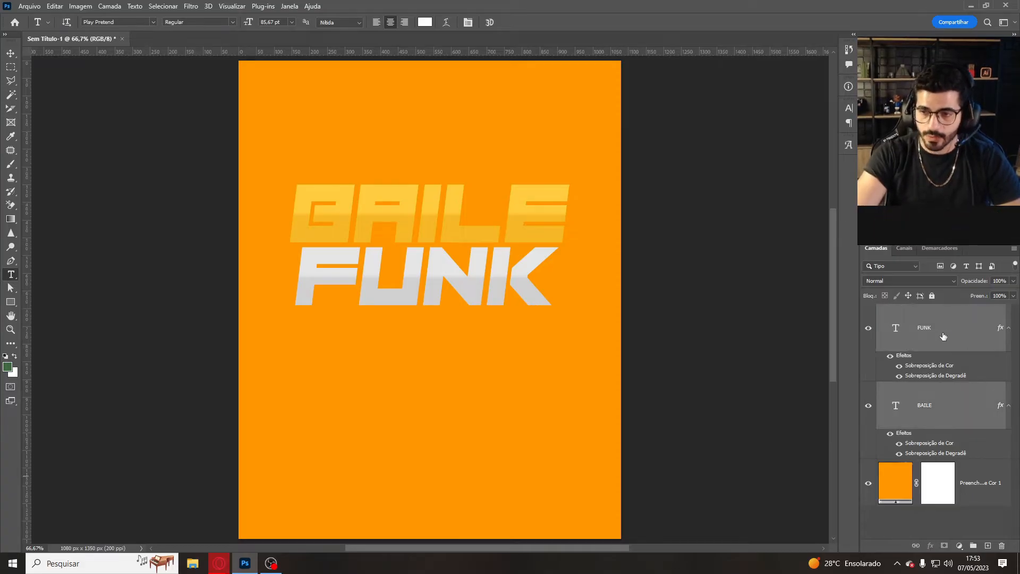
right_click(943, 336)
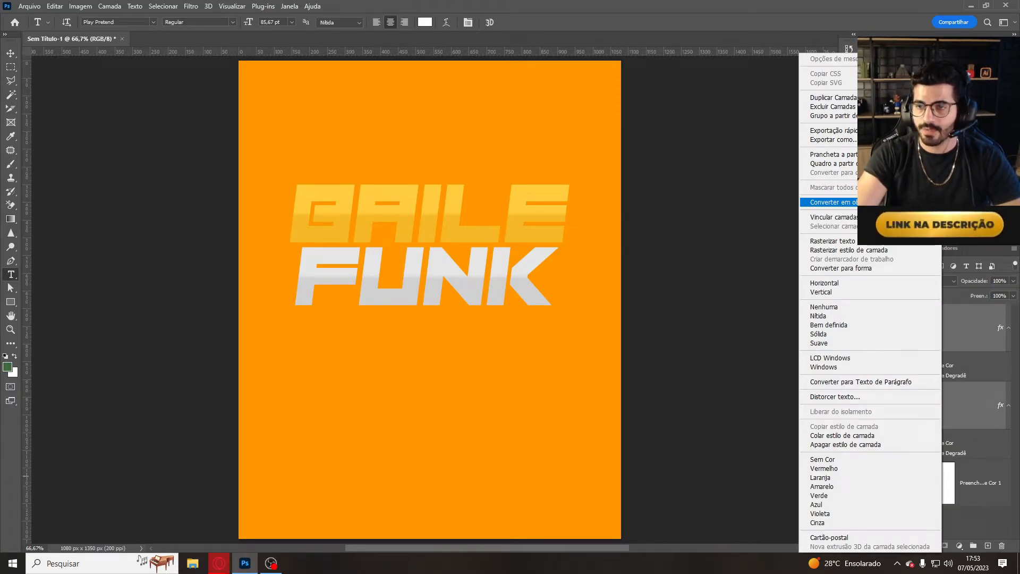
click(871, 201)
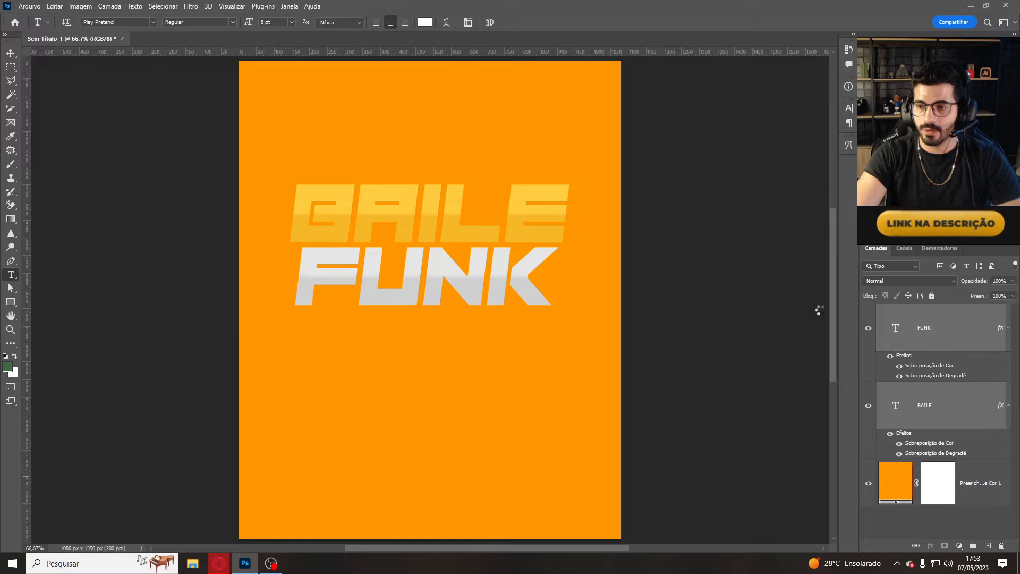
Rename the combined smart object layer as BAILE FUNK ORIGINAL.
double_click(925, 328)
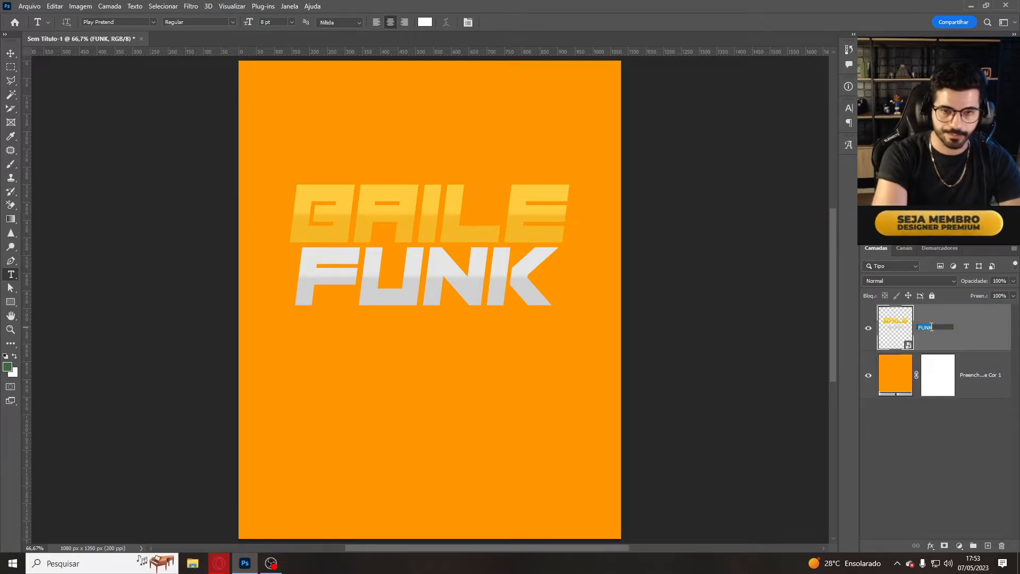
text(baile fun)
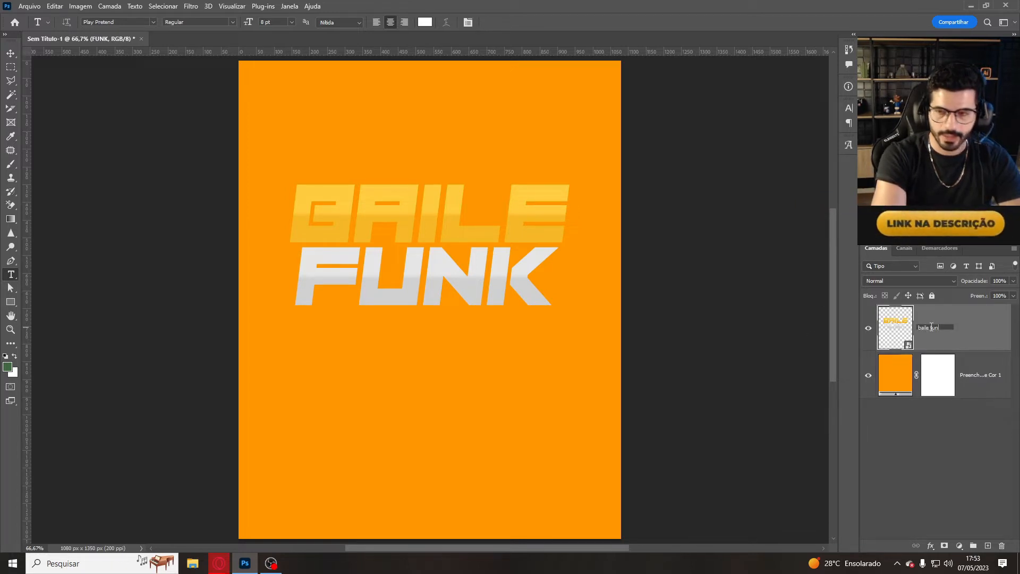
text(k)
key(ctrl+a)
text(BAILE FU)
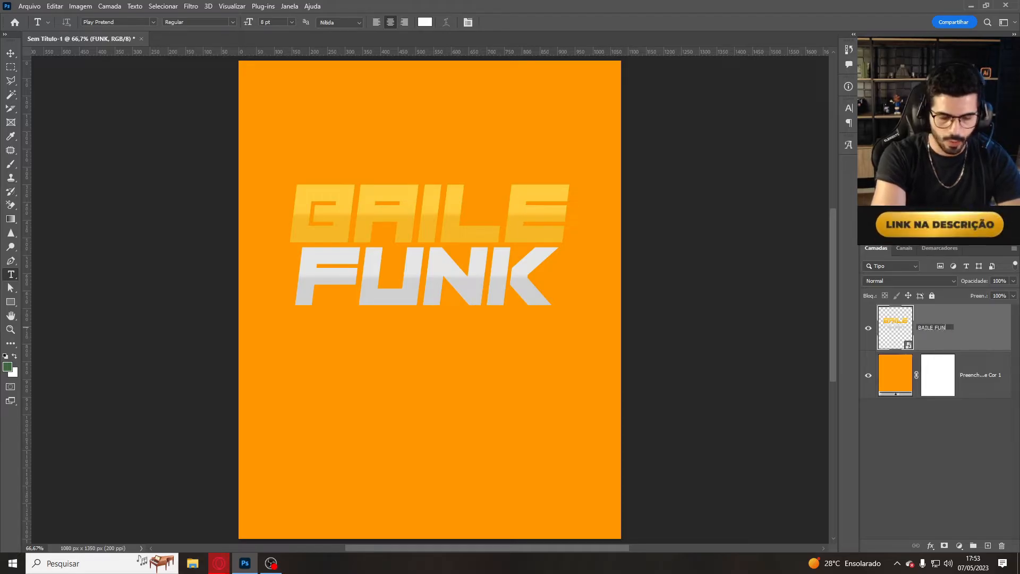
text(NK ORIGINAL)
key(Return)
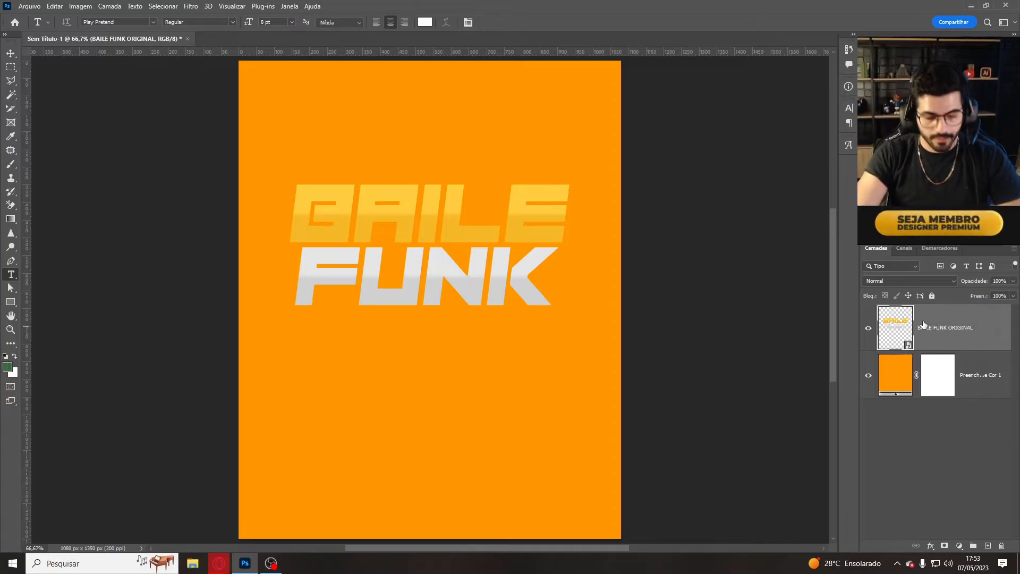
Duplicate BAILE FUNK ORIGINAL, place the copy beneath it, and hide the original while keeping the copy visible.
key(ctrl+j)
click(869, 329)
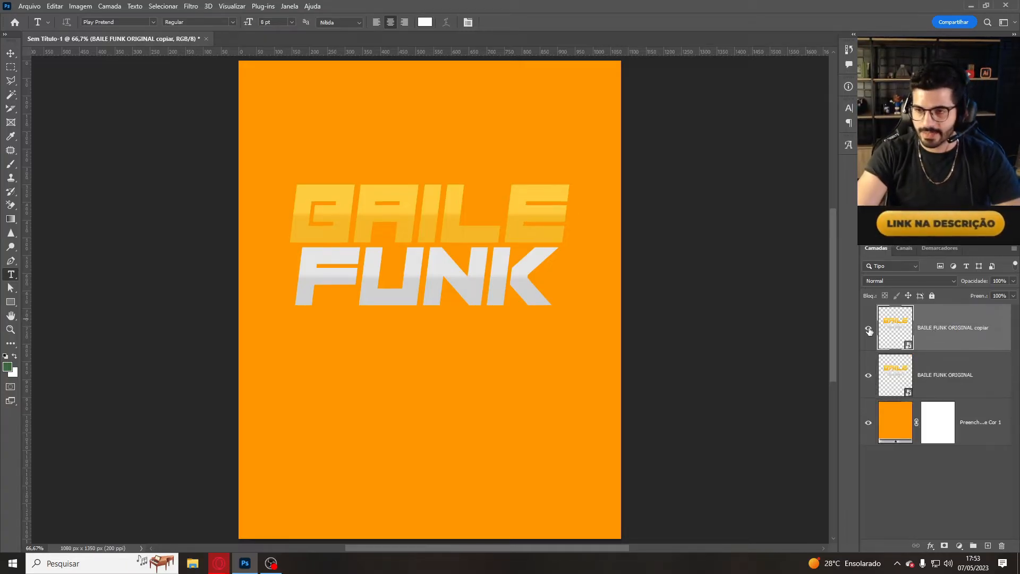
drag(958, 334, 945, 385)
click(867, 328)
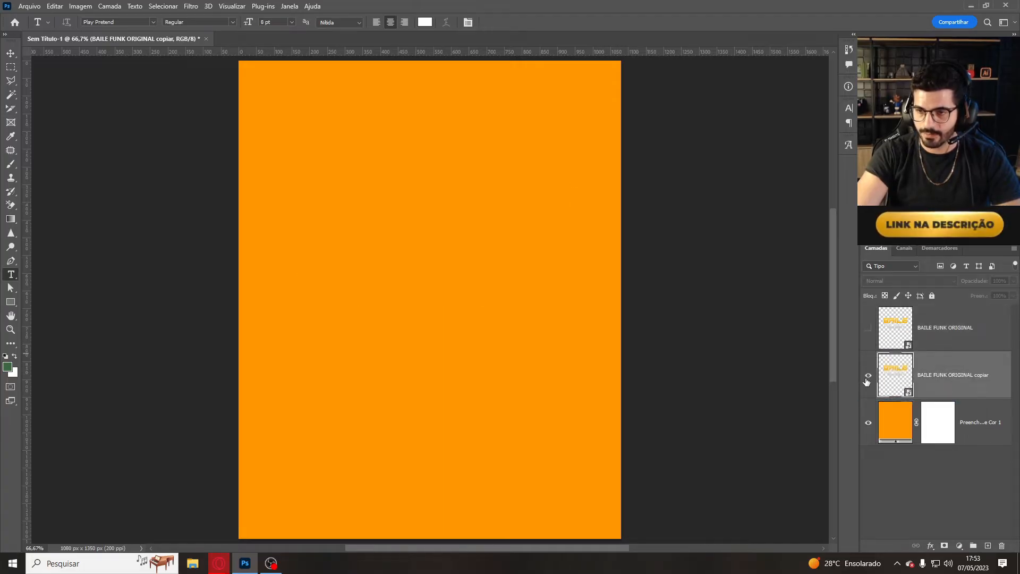
click(867, 375)
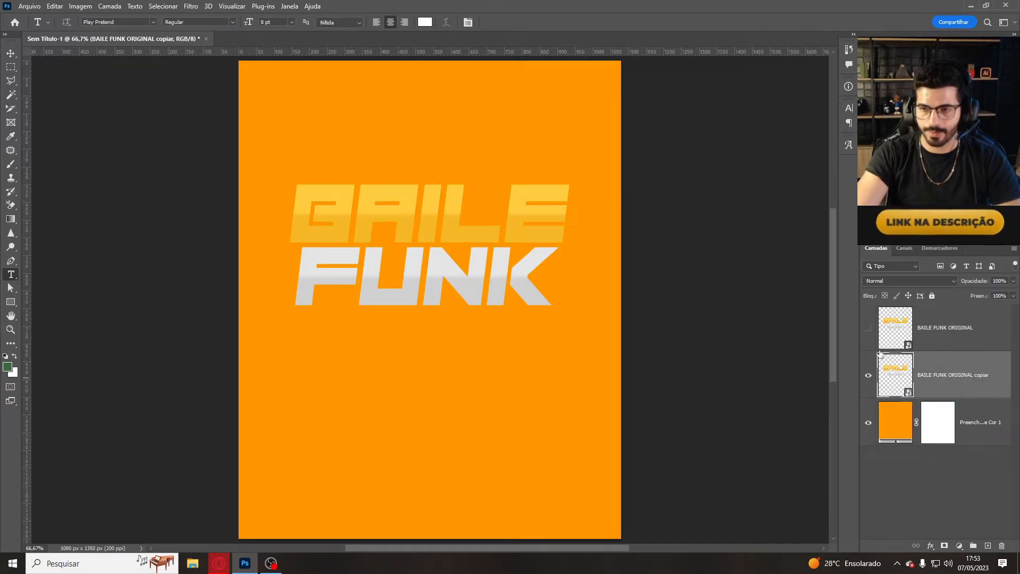
Group the hidden BAILE FUNK ORIGINAL layer, name the group ORIGINAL, and collapse it.
click(958, 333)
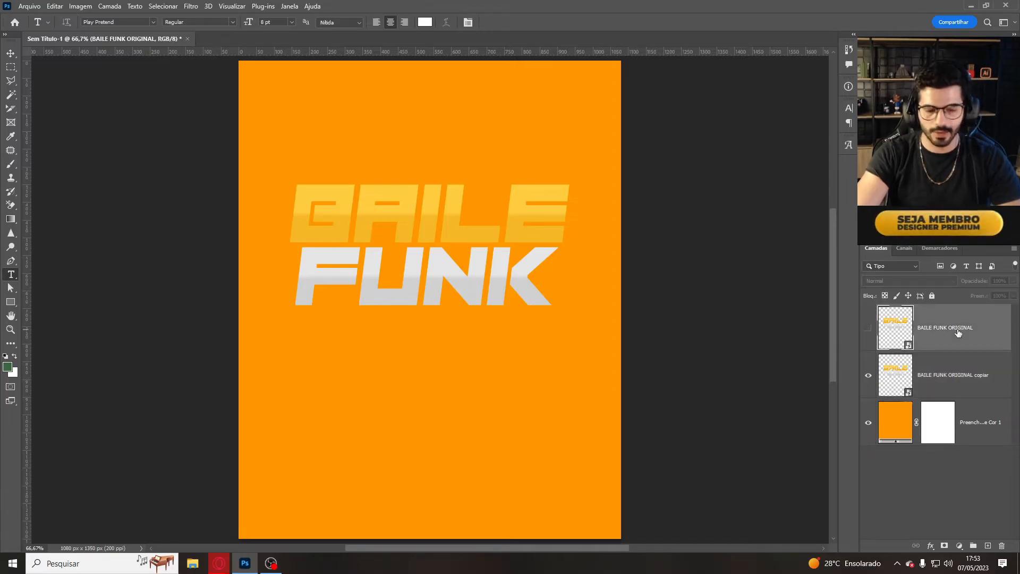
key(ctrl+g)
double_click(911, 310)
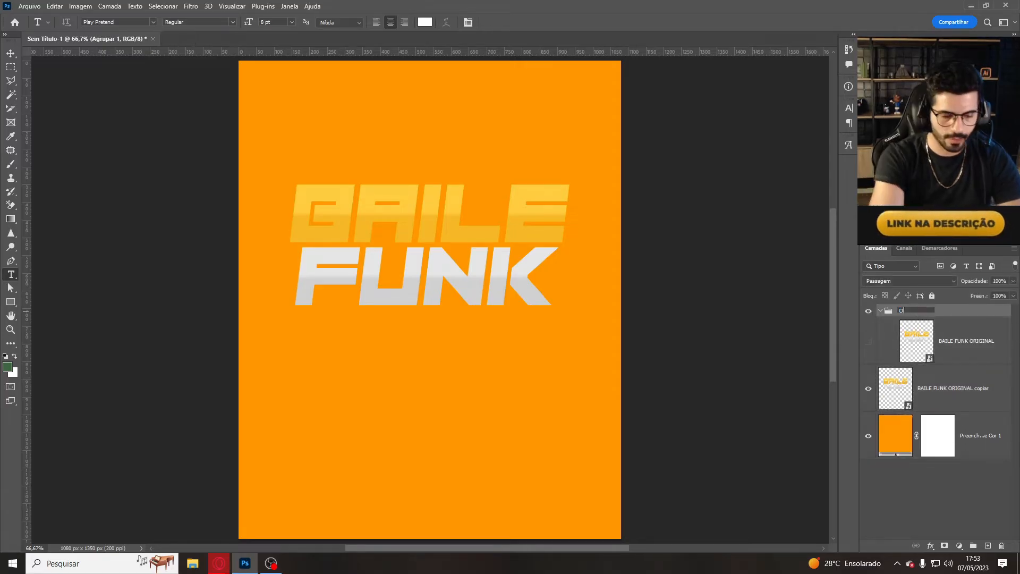
text(ORGI)
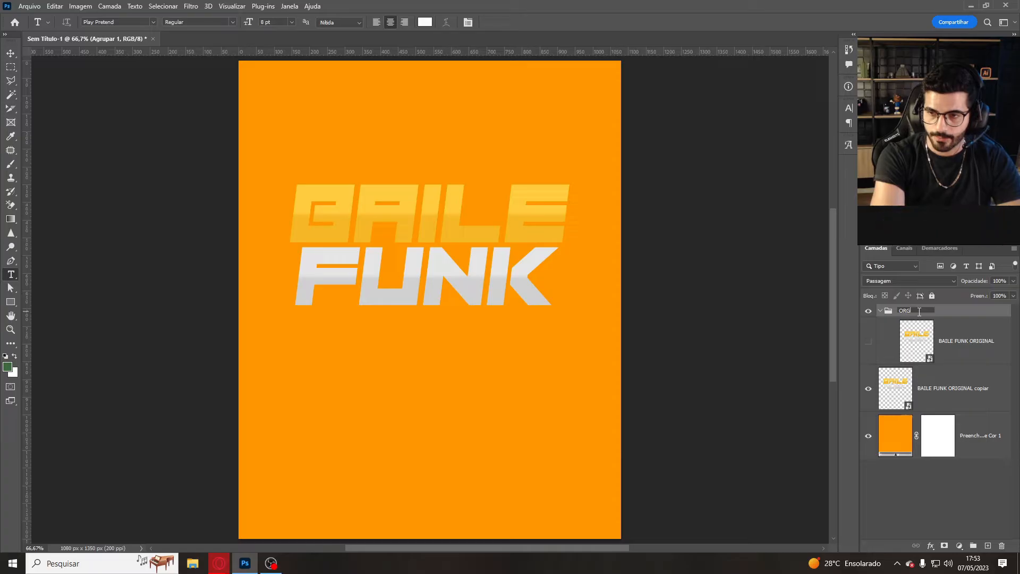
key(BackSpace)
key(BackSpace)
text(IGINAL)
key(Return)
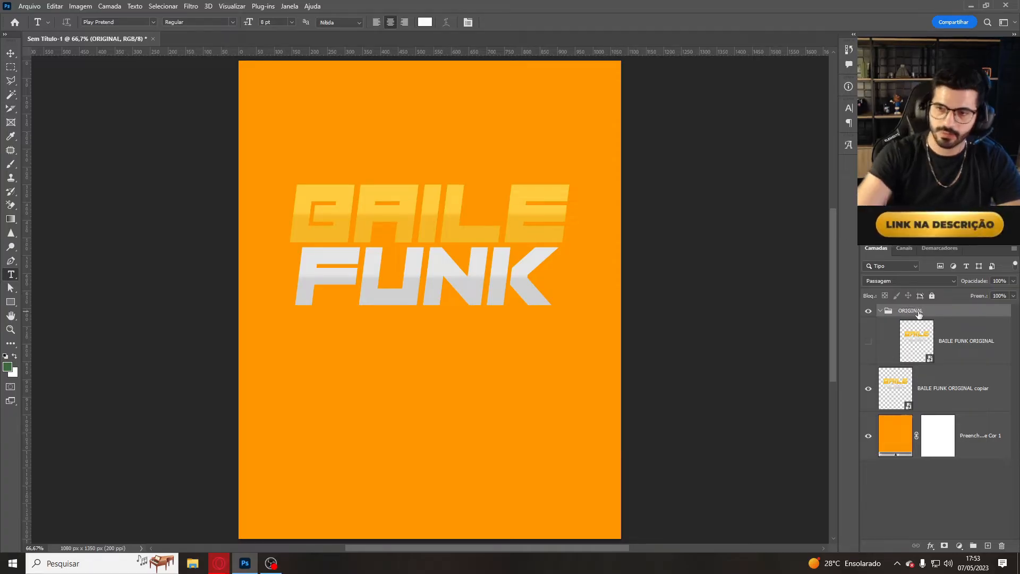
click(880, 311)
With the BAILE FUNK copy selected, copy the cracked pavement texture image from the Unblast page in the browser and return to Photoshop.
click(960, 346)
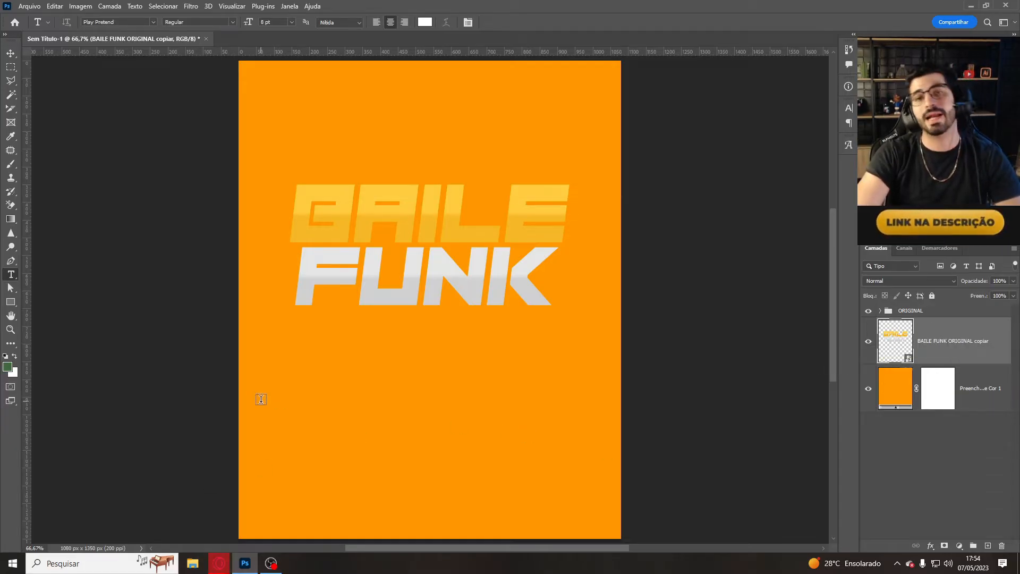
mouse_move(221, 569)
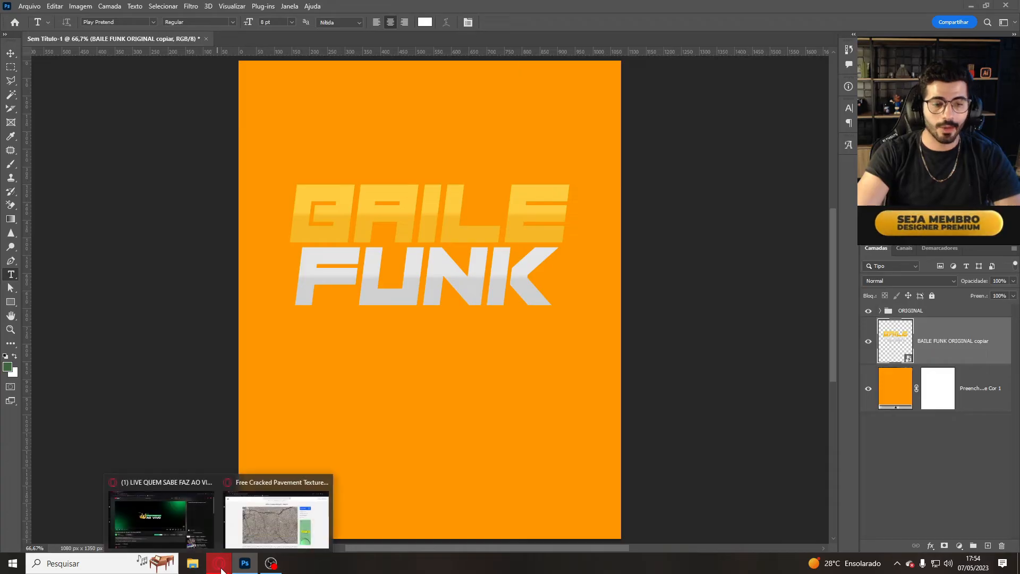
click(280, 520)
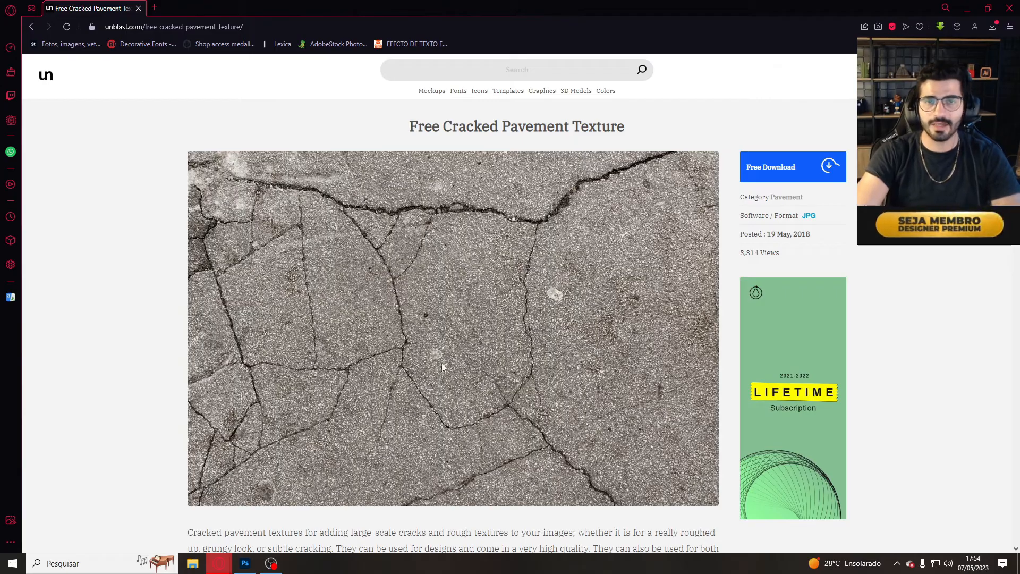
scroll(447, 274, down, 8)
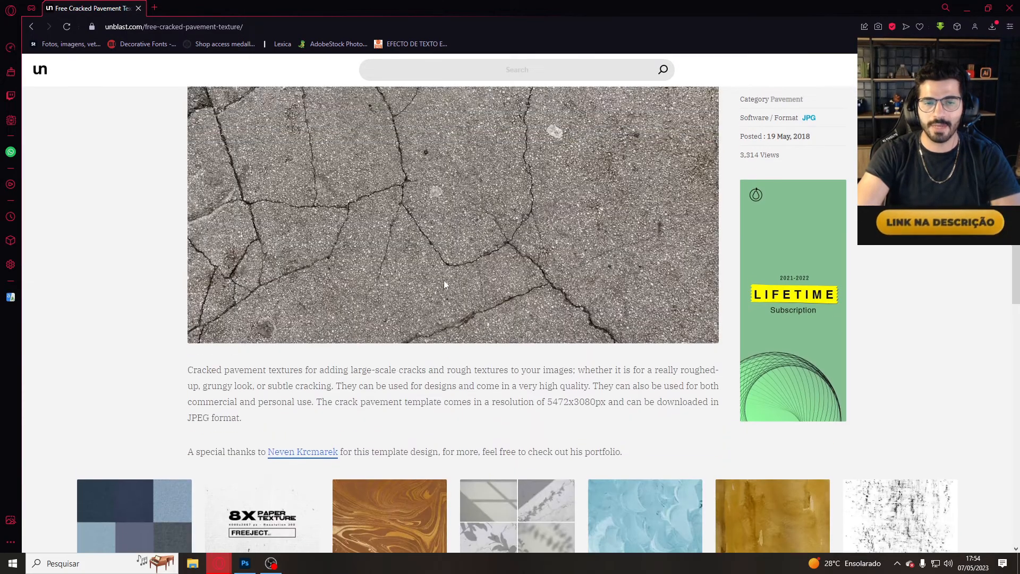
scroll(572, 284, up, 7)
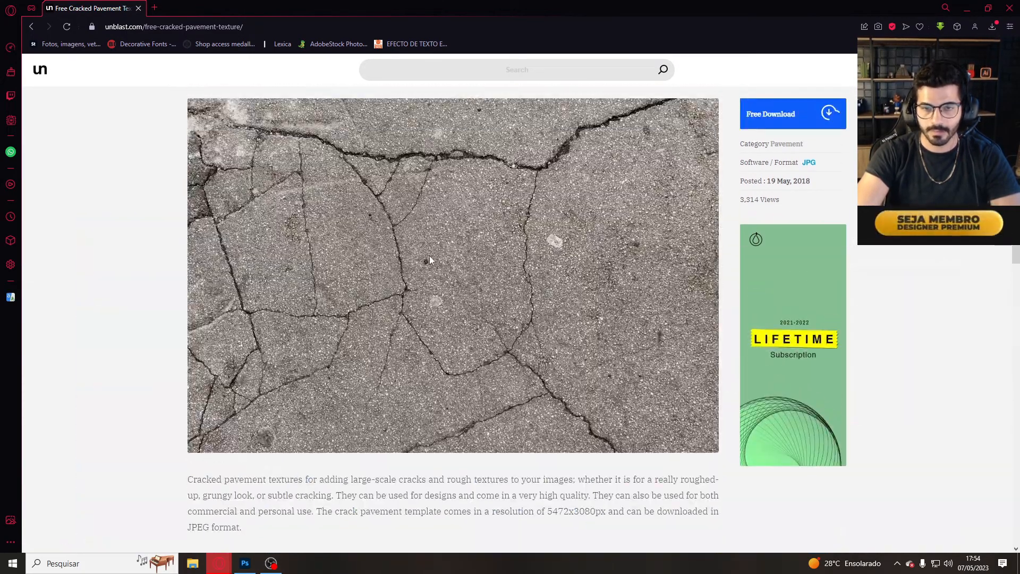
right_click(429, 256)
click(467, 294)
key(alt+Tab)
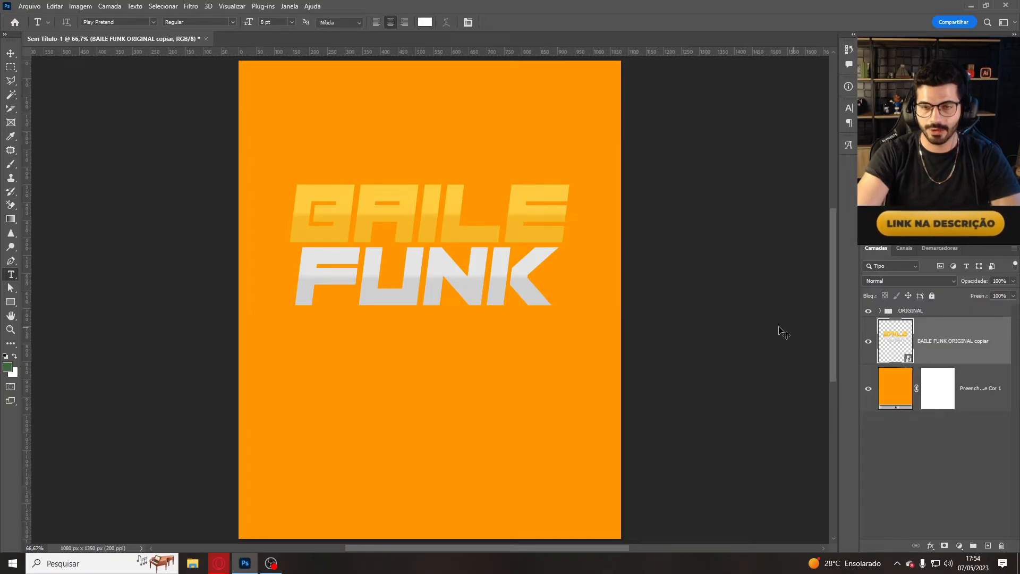
Paste the pavement texture above the BAILE FUNK copy, scale it to about 58%, and position it over the whole text.
key(ctrl+v)
key(ctrl+t)
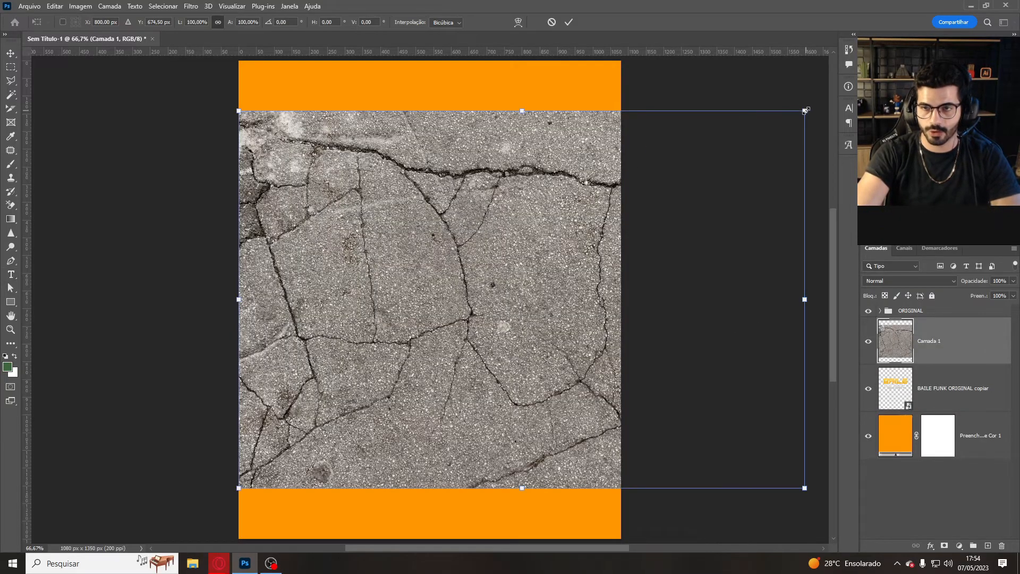
drag(805, 109, 564, 273)
drag(473, 380, 506, 246)
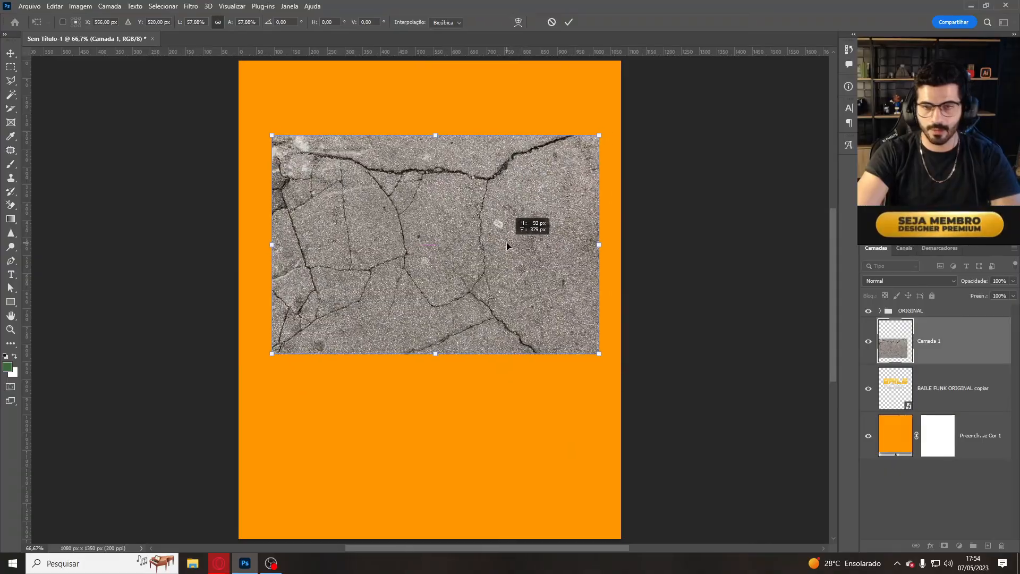
key(Return)
key(t)
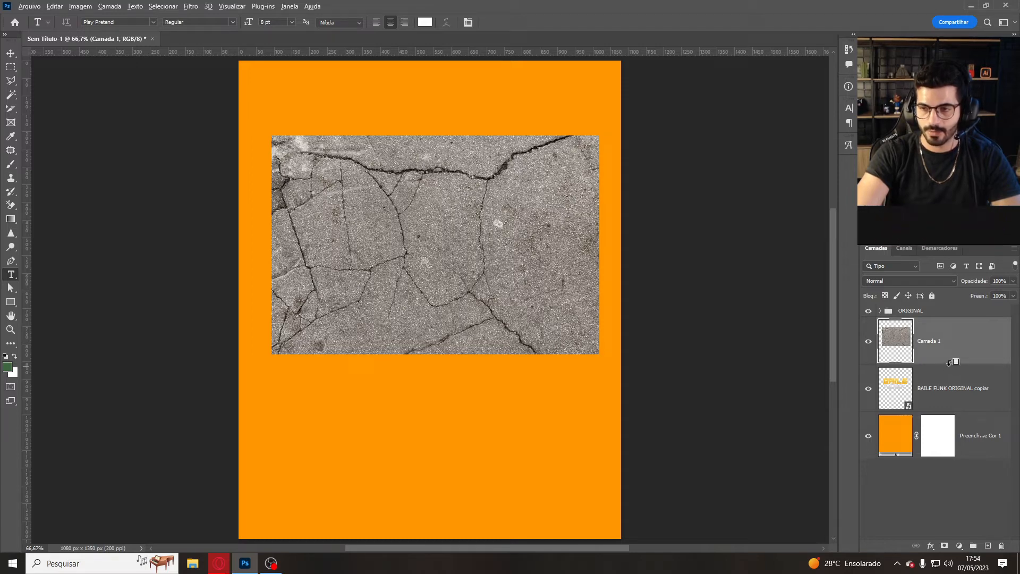
Clip the pavement texture to the BAILE FUNK copy beneath it and shift it slightly to the right within the letters.
alt+click(950, 362)
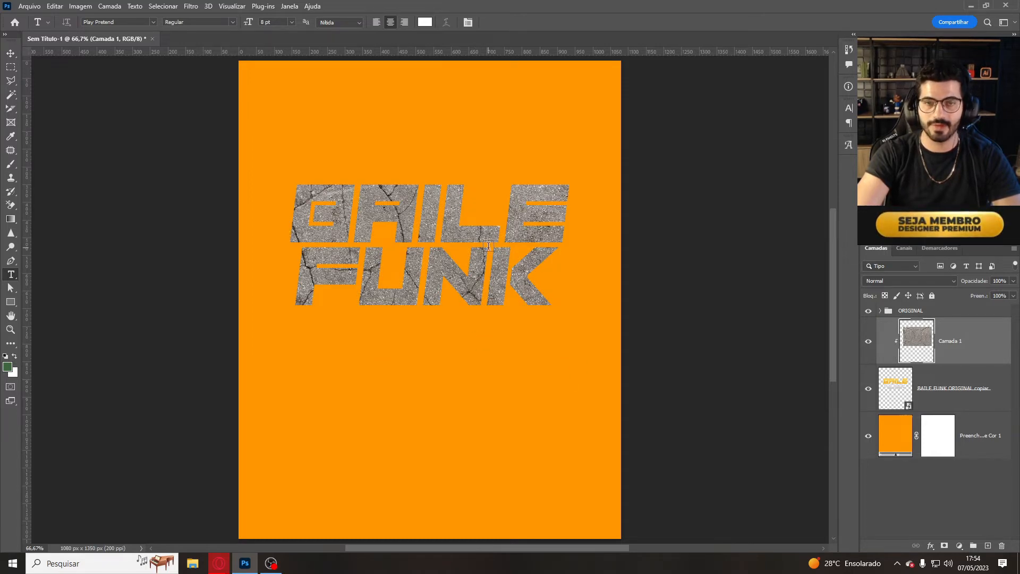
drag(432, 237, 554, 242)
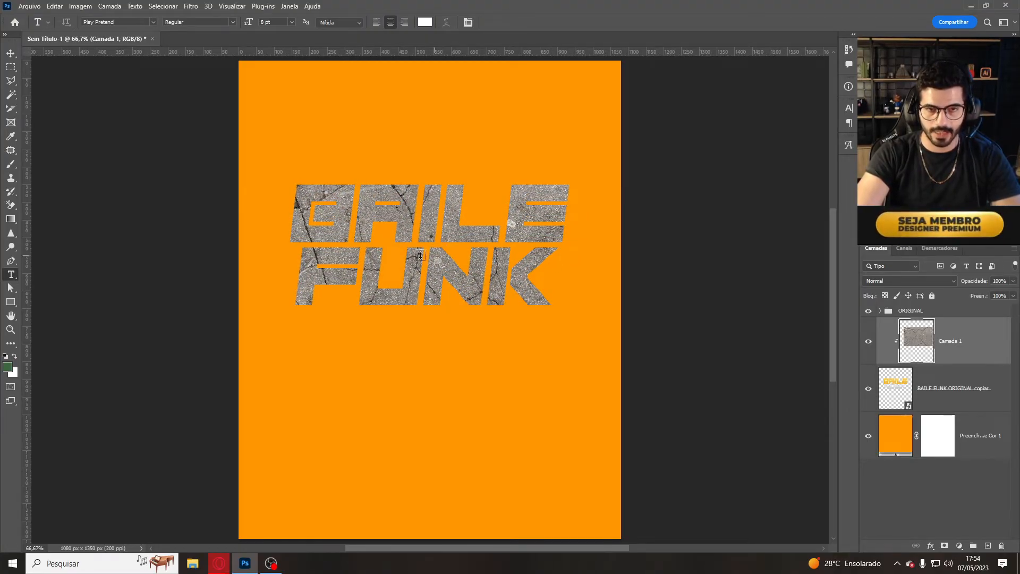
Set the clipped pavement texture's blend mode to Luz Indireta and check the result on the lettering.
click(906, 280)
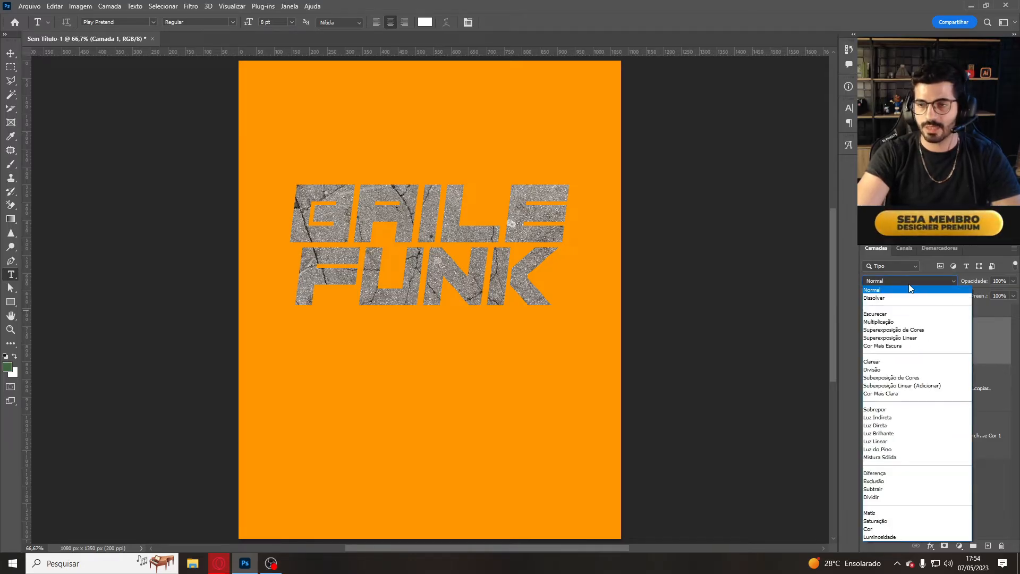
click(901, 417)
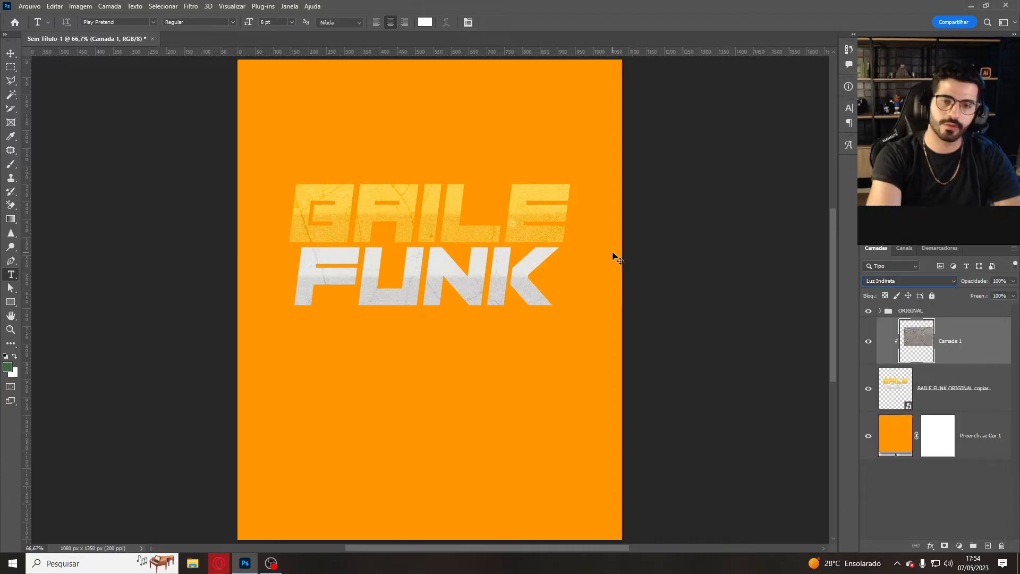
key(ctrl+plus)
key(ctrl+plus)
key(ctrl+minus)
key(ctrl+minus)
key(ctrl+minus)
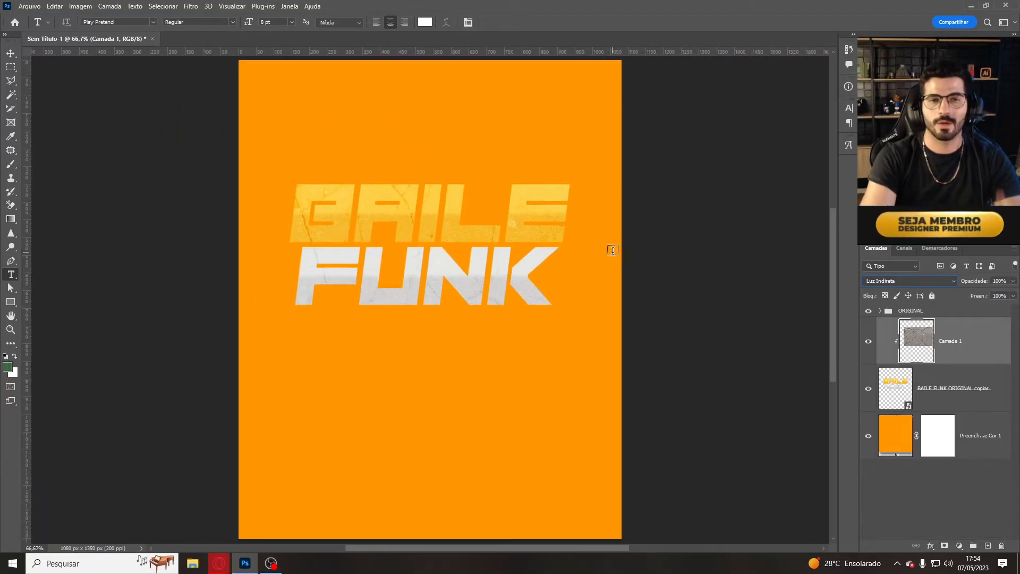
Group the texture with the BAILE FUNK copy and name the group PARTE DA FRENTE.
shift+click(962, 390)
key(ctrl+g)
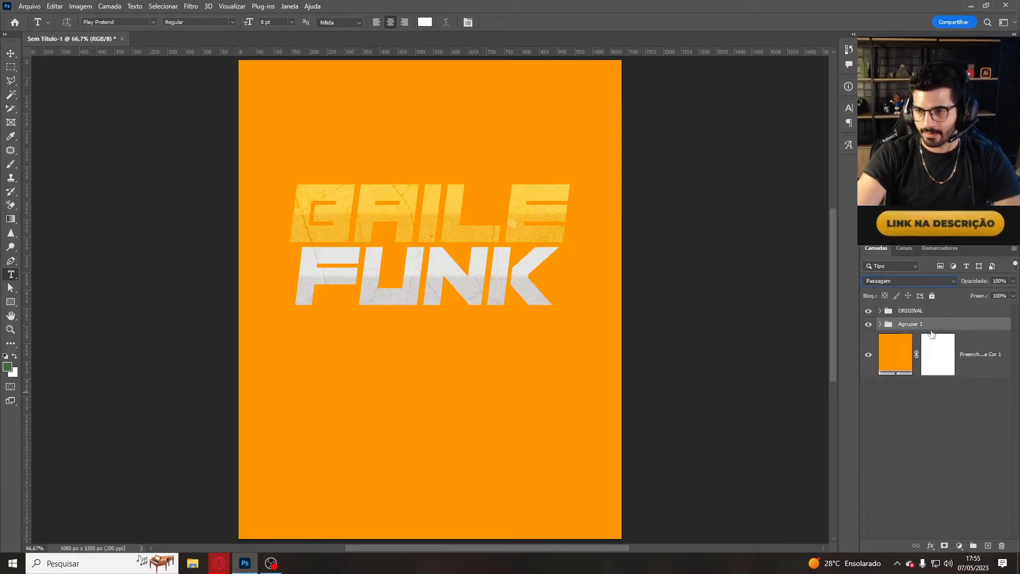
double_click(910, 324)
text(prime)
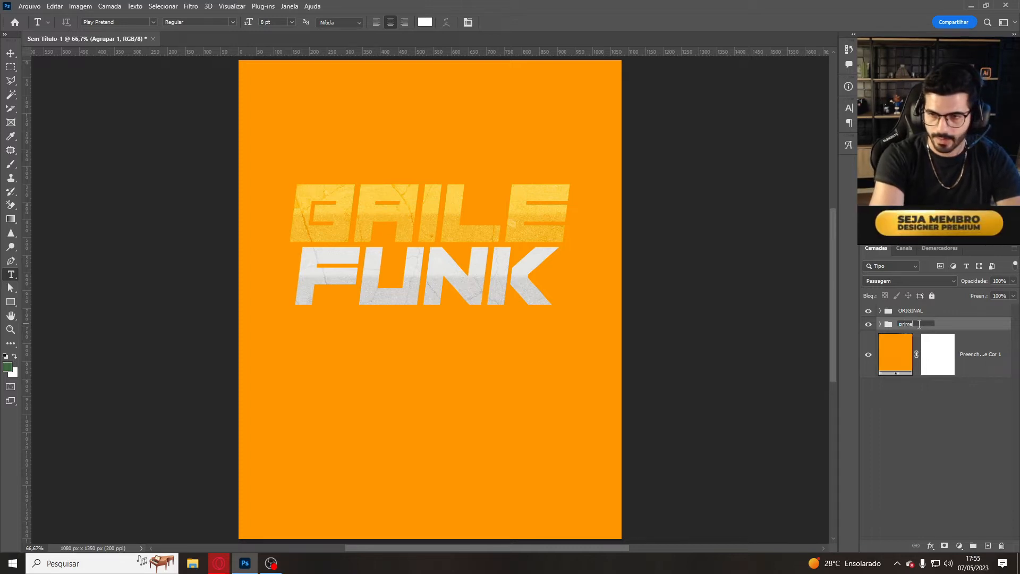
key(ctrl+a)
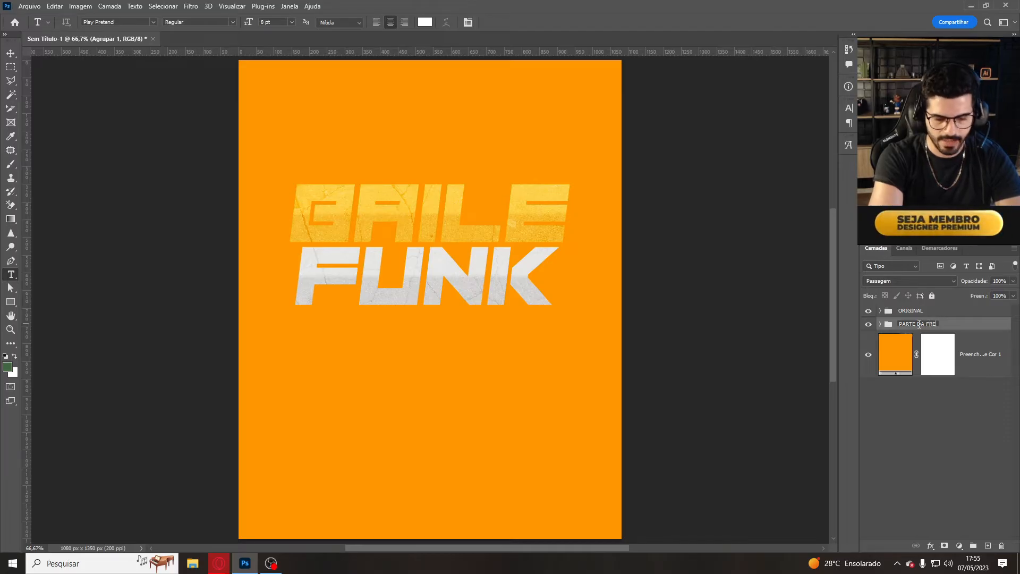
text(PARTE DA FRENTE)
key(Return)
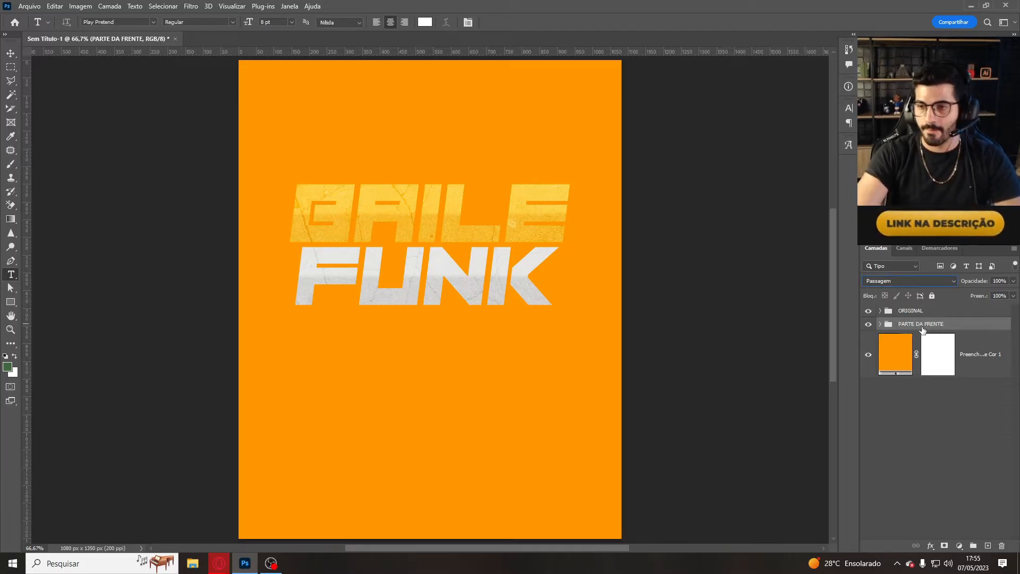
Duplicate the PARTE DA FRENTE group and rename the lower of the two groups PARTE DO FUNDO.
key(ctrl+j)
click(903, 340)
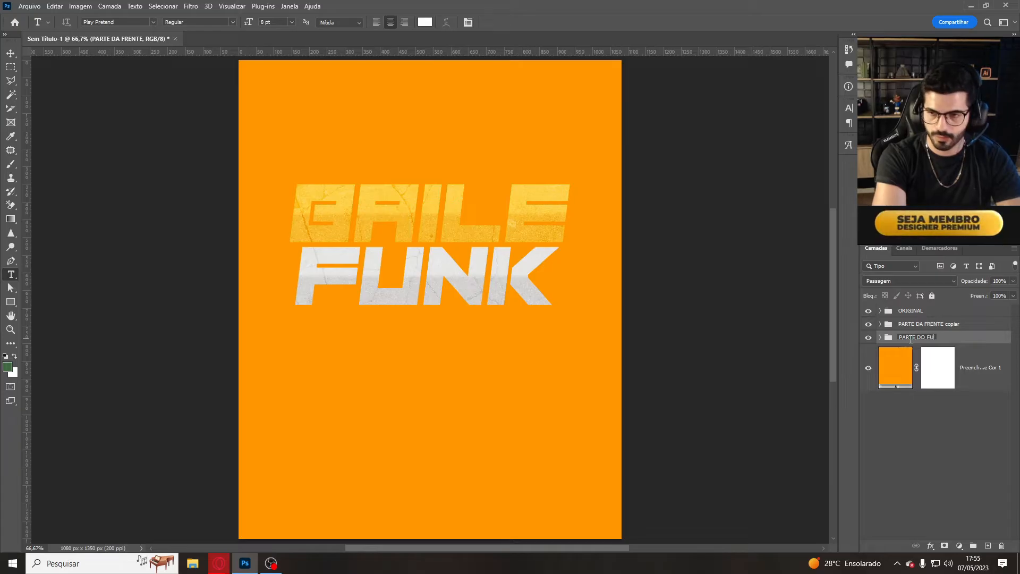
key(Return)
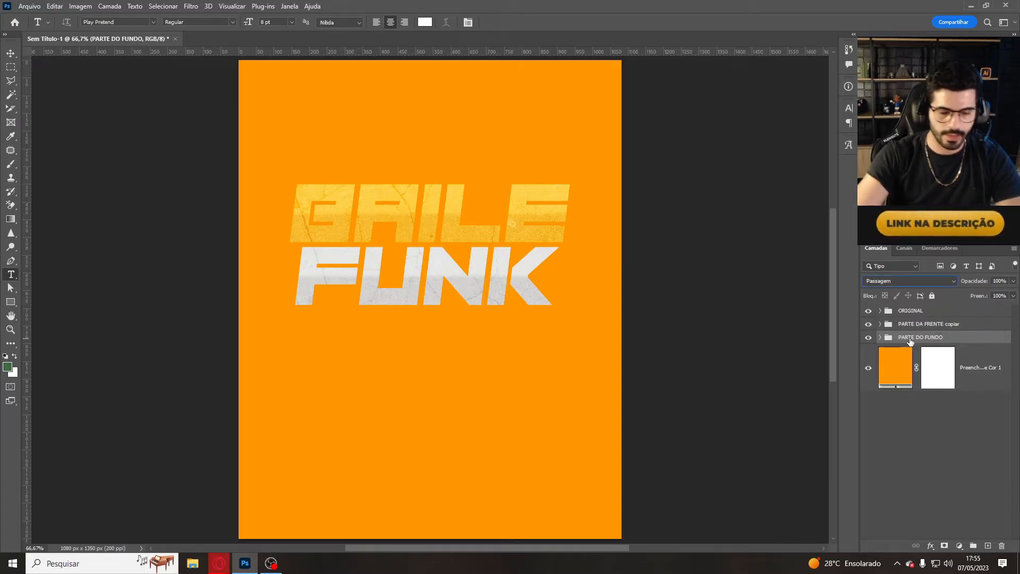
Duplicate the PARTE DO FUNDO group and rename the lower of the two groups FUNDO.
key(ctrl+j)
click(918, 354)
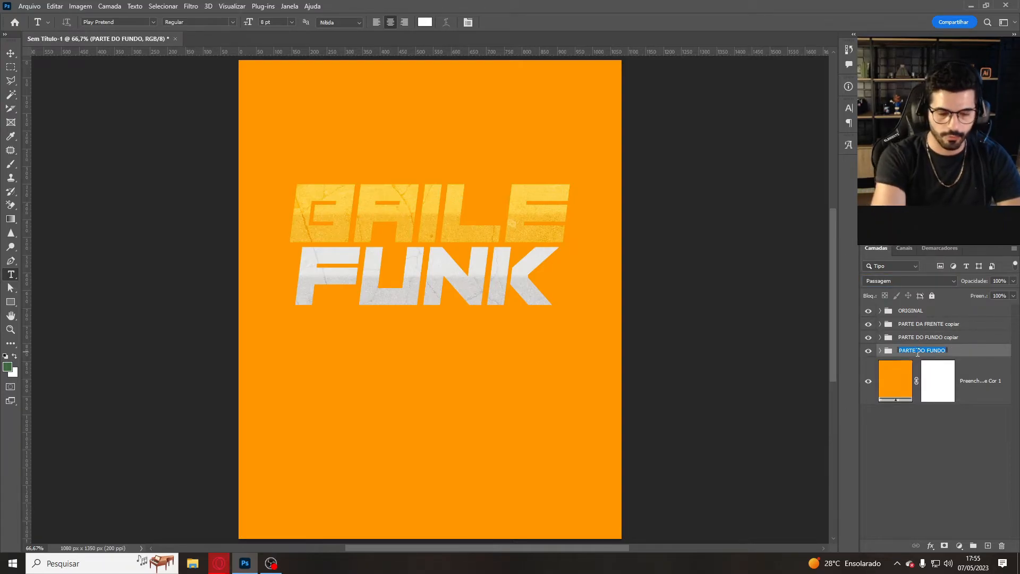
text(FUNDO)
key(Return)
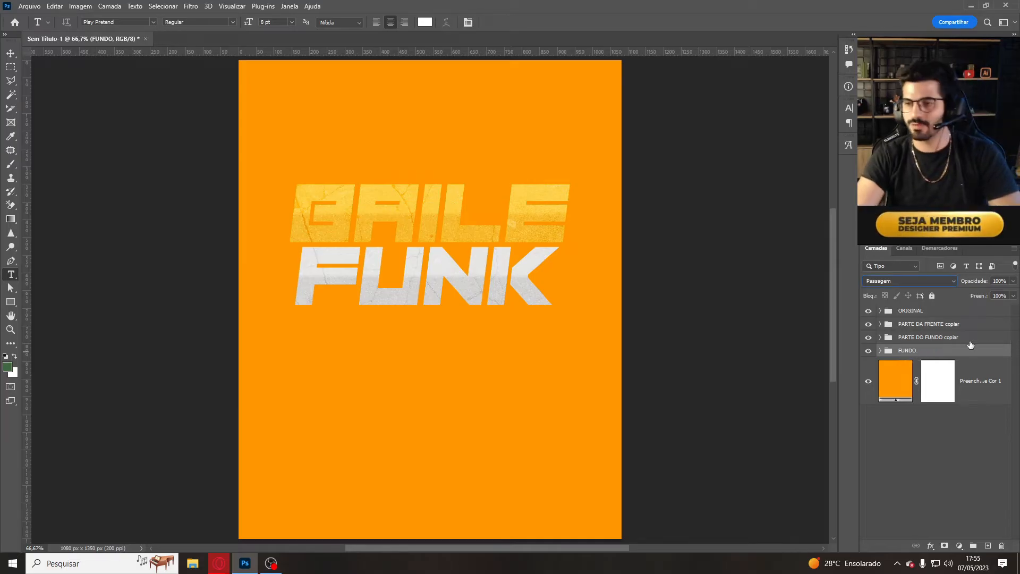
double_click(950, 338)
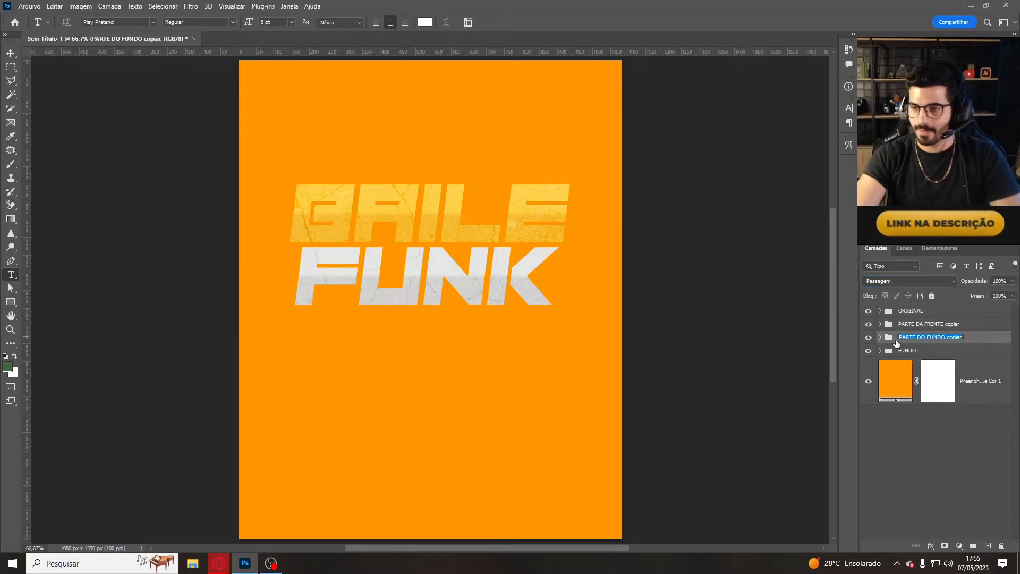
click(950, 325)
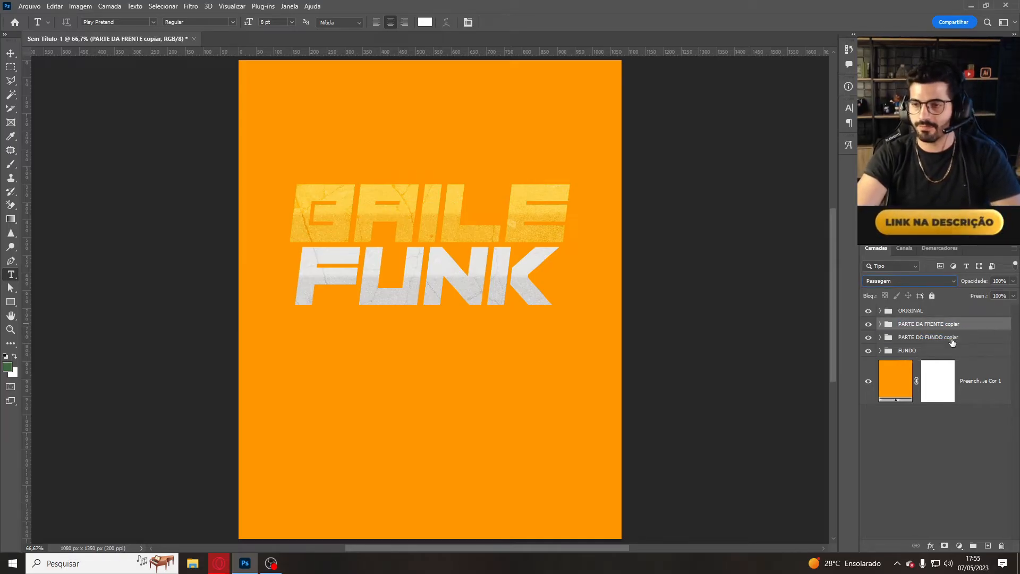
click(919, 352)
Delete the Camada 1 texture layer from inside the PARTE DO FUNDO copiar group.
click(879, 337)
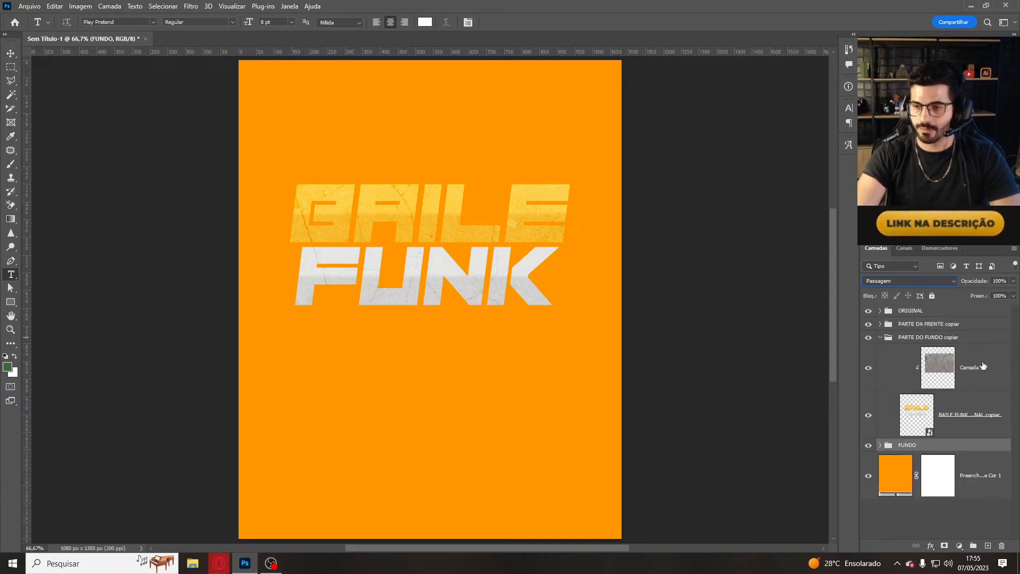
click(979, 426)
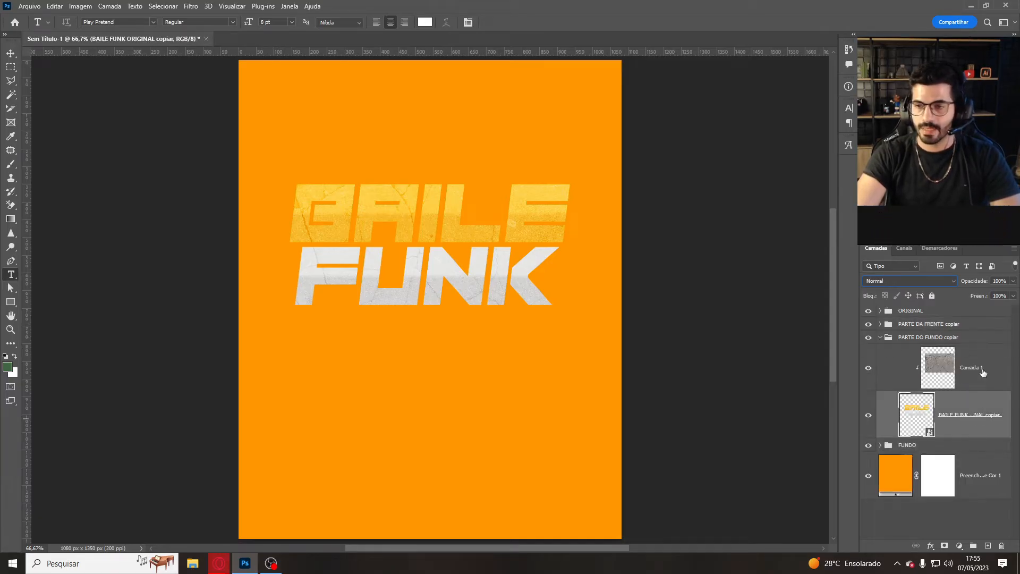
click(983, 372)
click(969, 422)
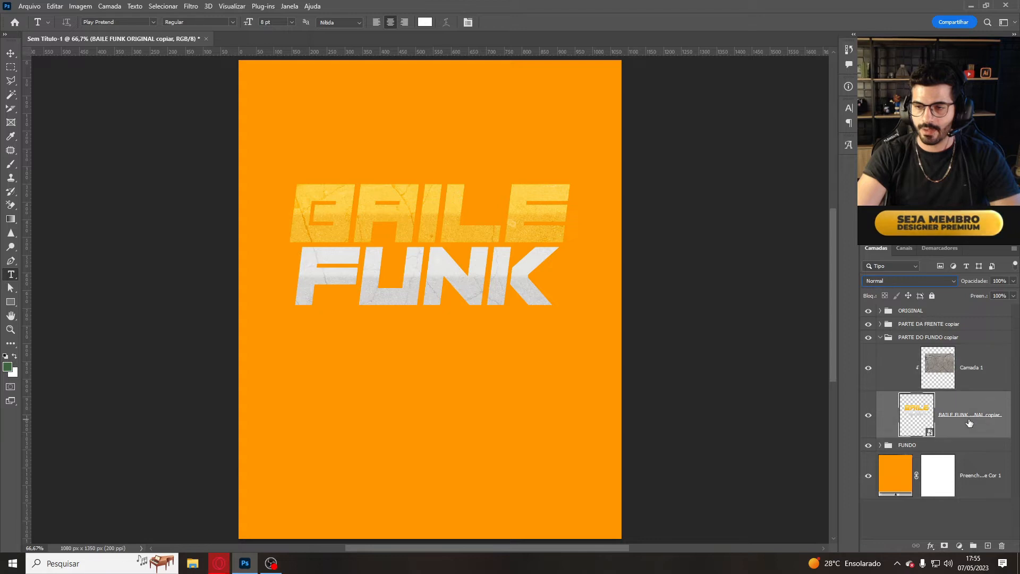
click(973, 382)
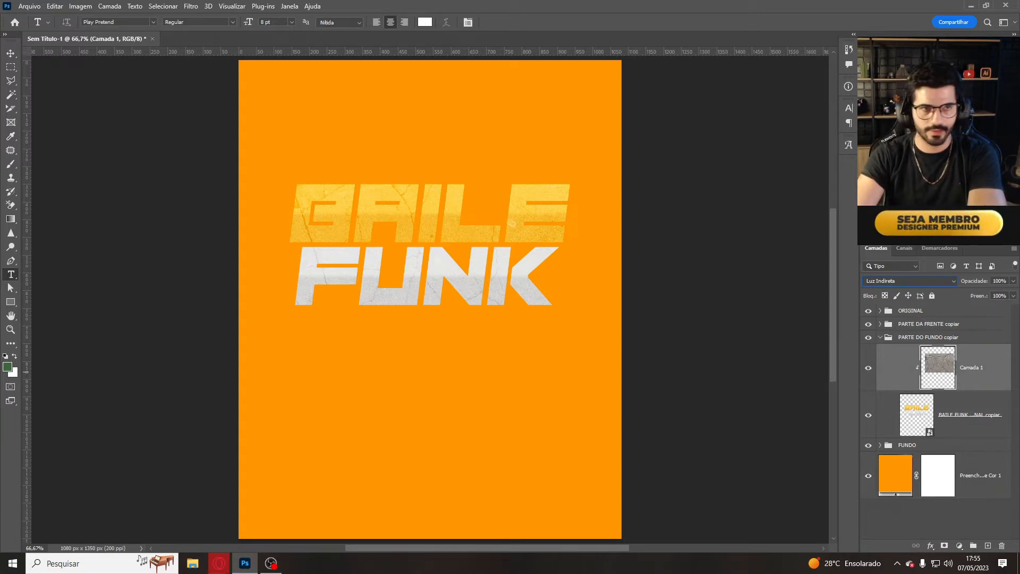
click(10, 66)
key(Delete)
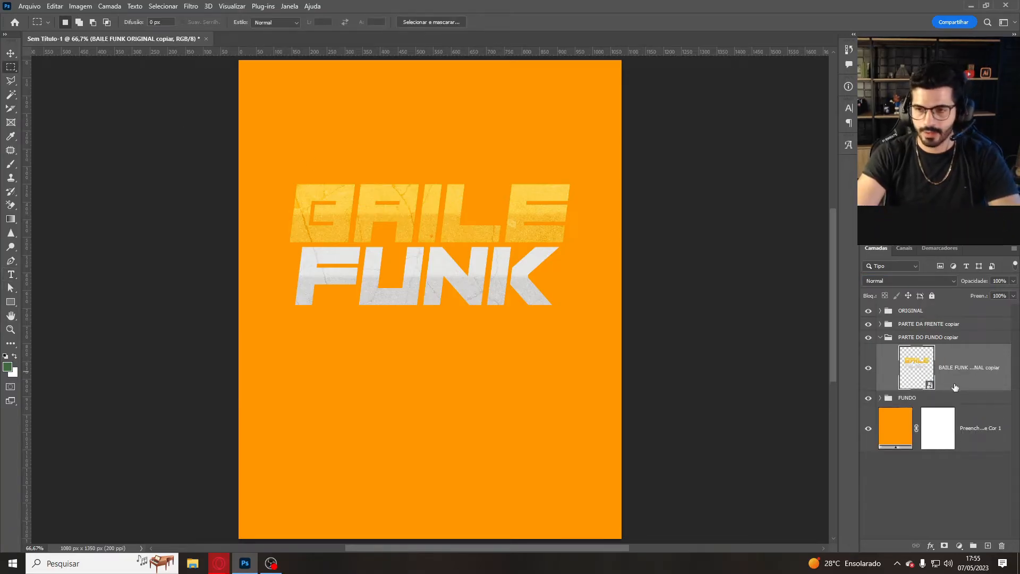
Duplicate the BAILE FUNK text layer inside the PARTE DO FUNDO copiar group.
key(ctrl+j)
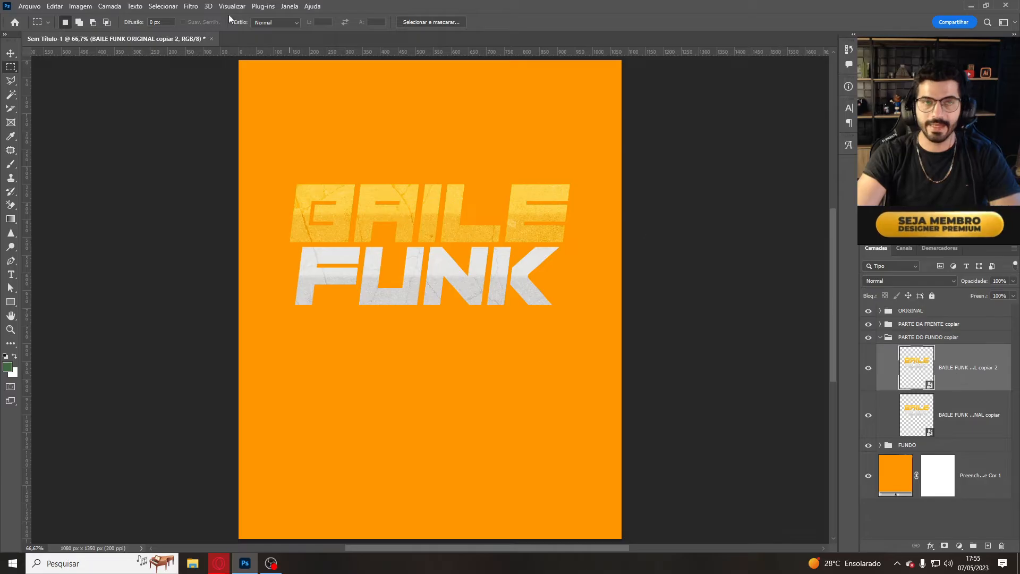
key(ctrl+t)
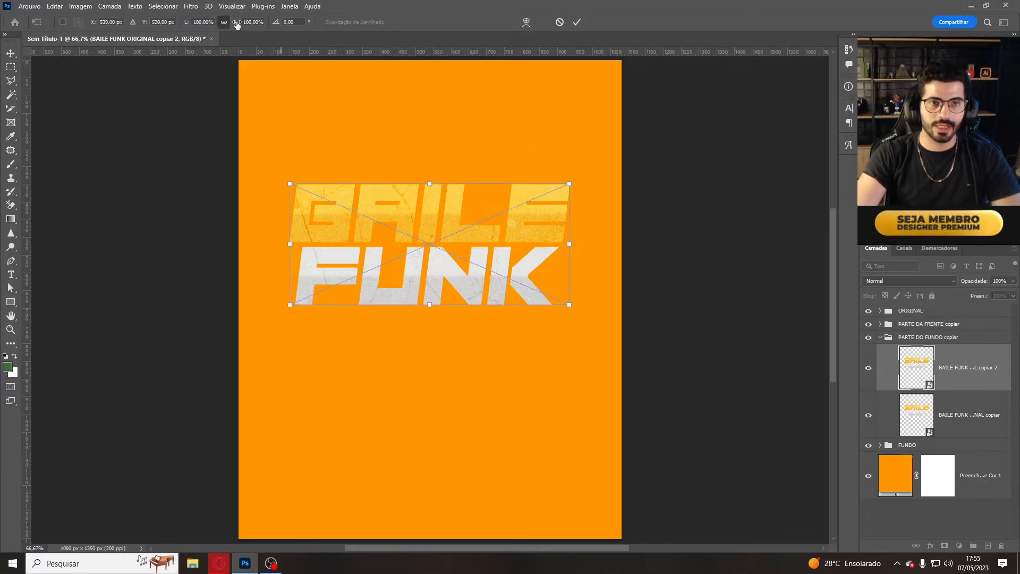
drag(236, 24, 376, 25)
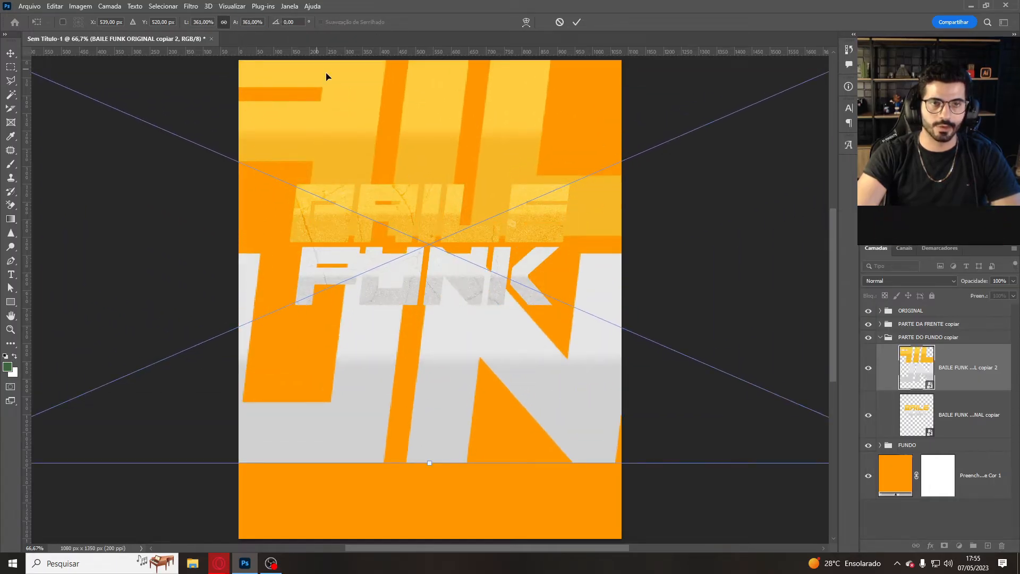
key(Escape)
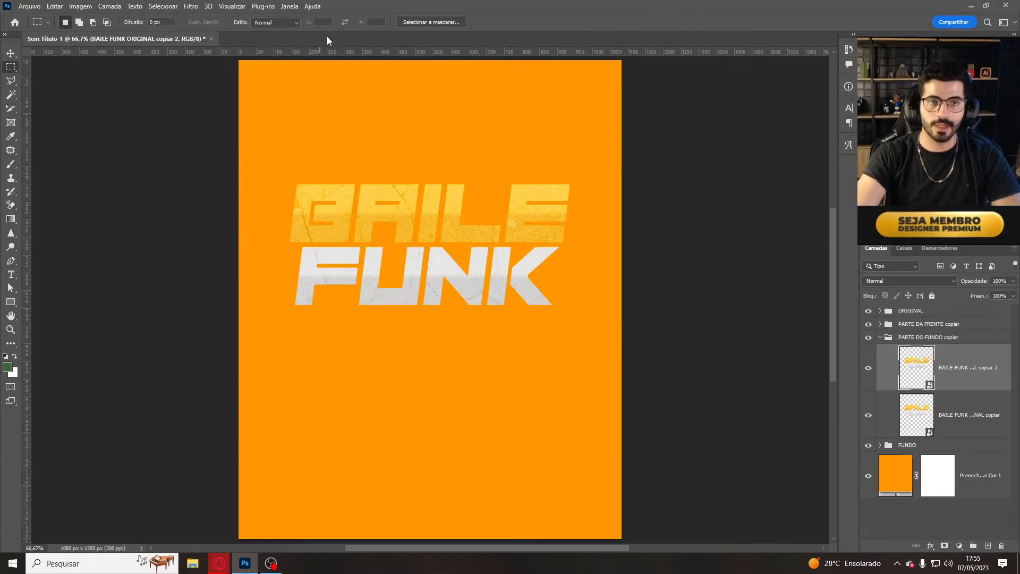
Scale the upper BAILE FUNK copy in the PARTE DO FUNDO copiar group proportionally to 99%.
key(ctrl+t)
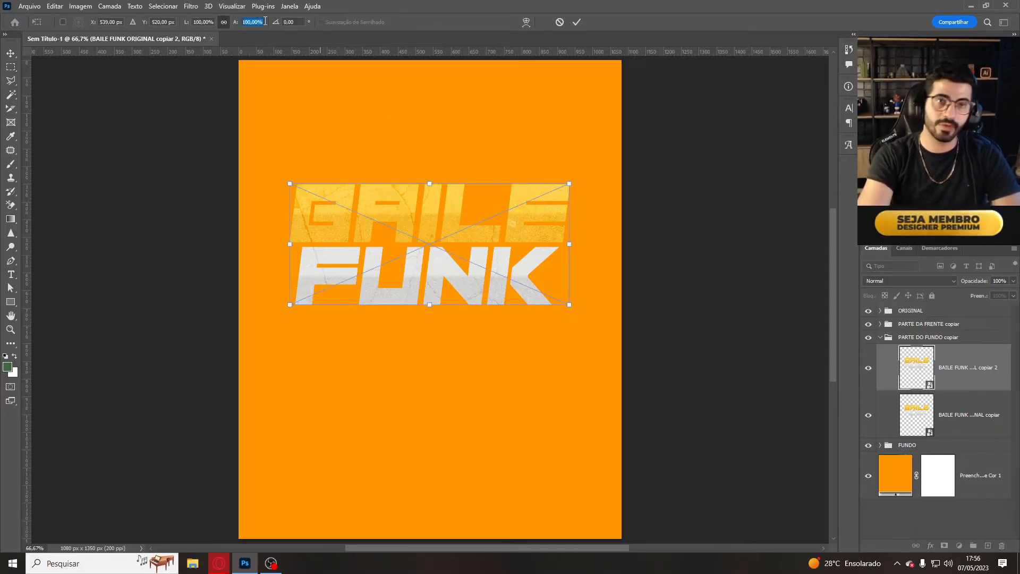
text(99)
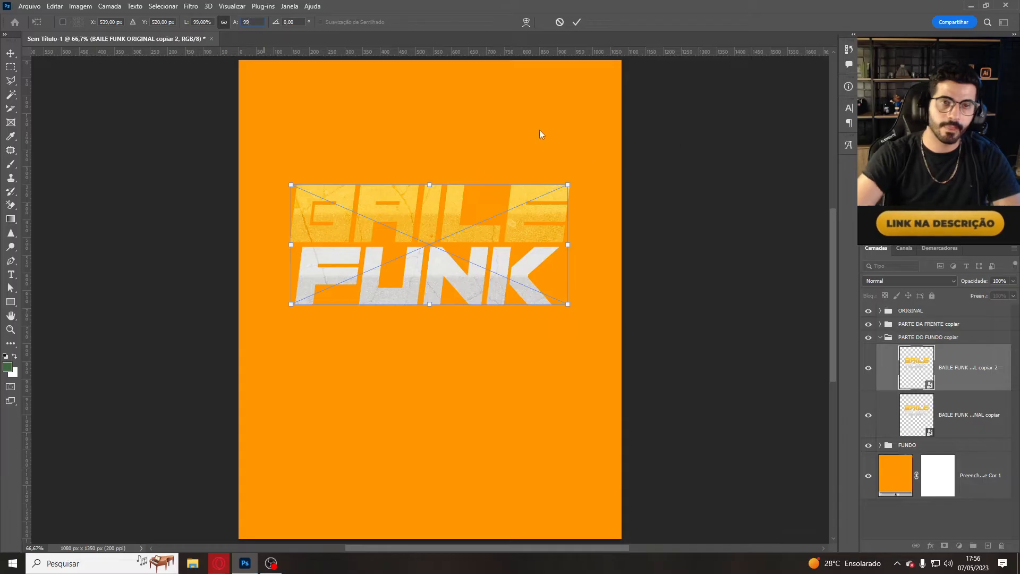
key(Return)
key(Return)
Scale the lower BAILE FUNK layer in the group proportionally to 98%.
click(945, 421)
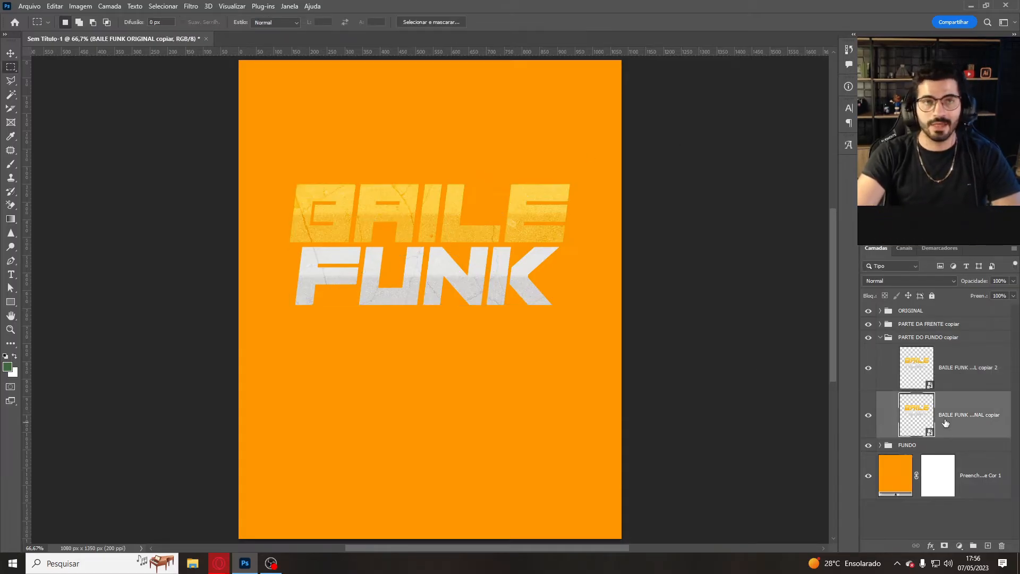
key(ctrl+t)
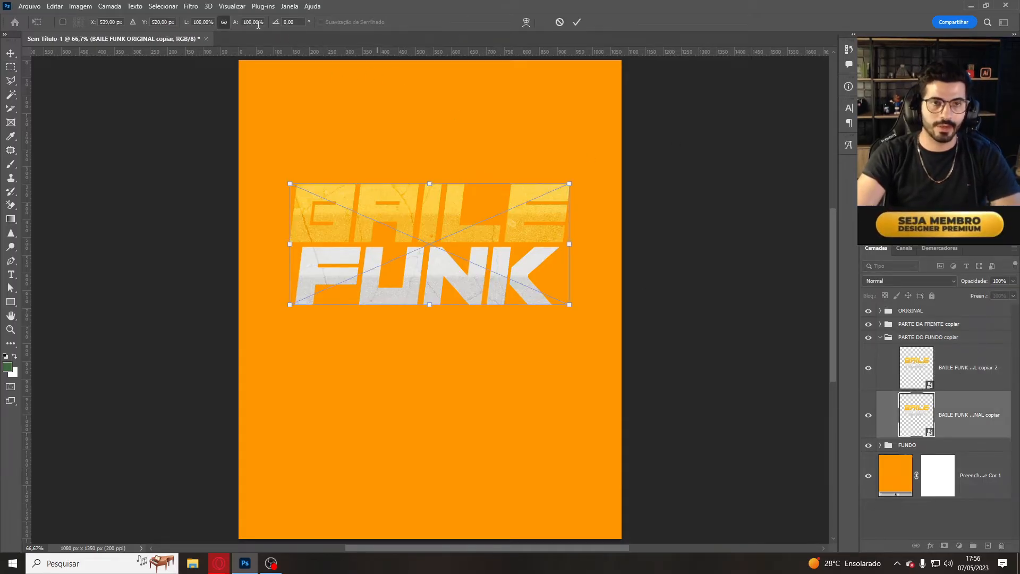
text(98)
key(Return)
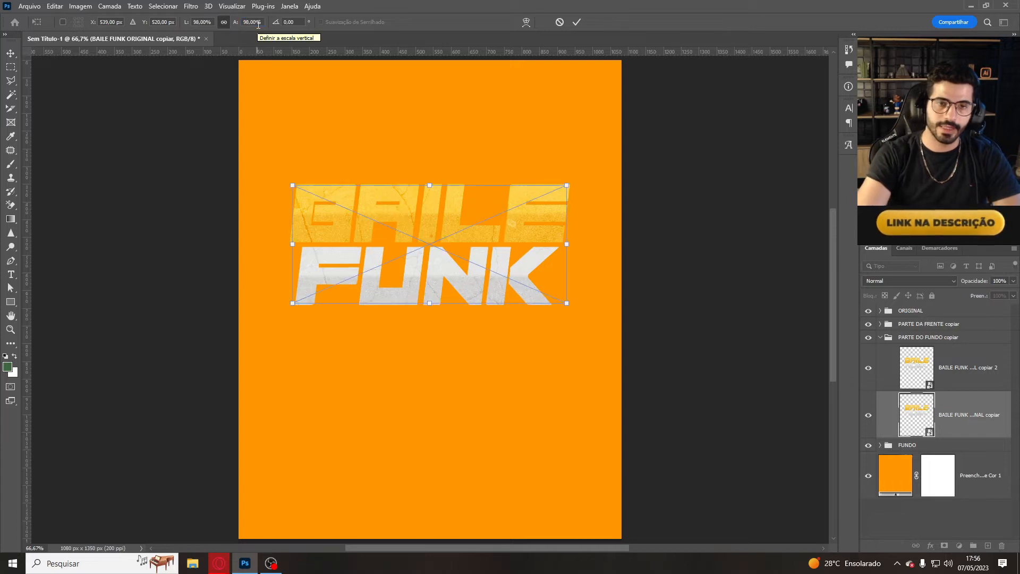
key(Return)
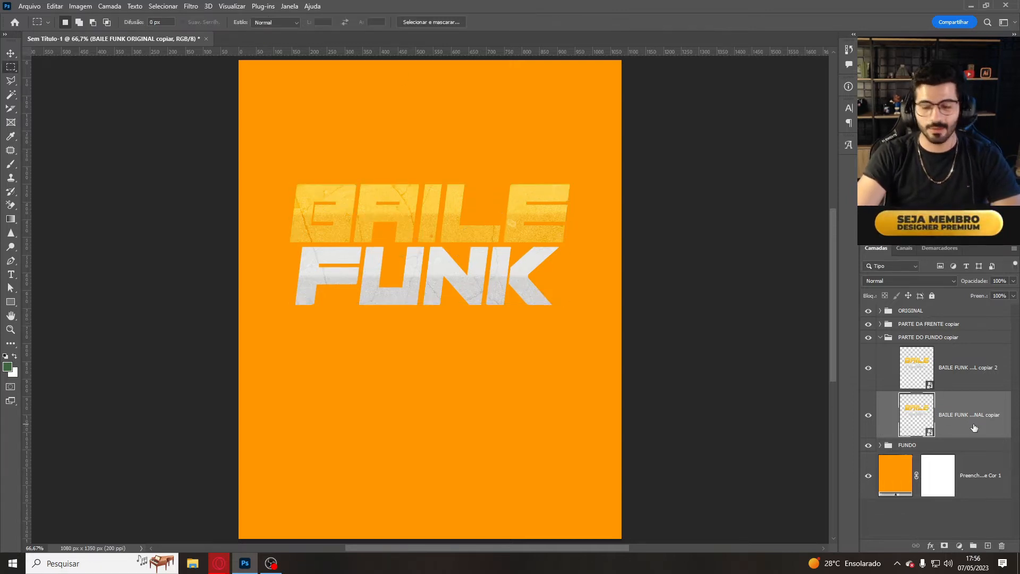
Duplicate the 98% BAILE FUNK layer and scale the lower of the two slightly smaller.
key(ctrl+j)
key(ctrl+t)
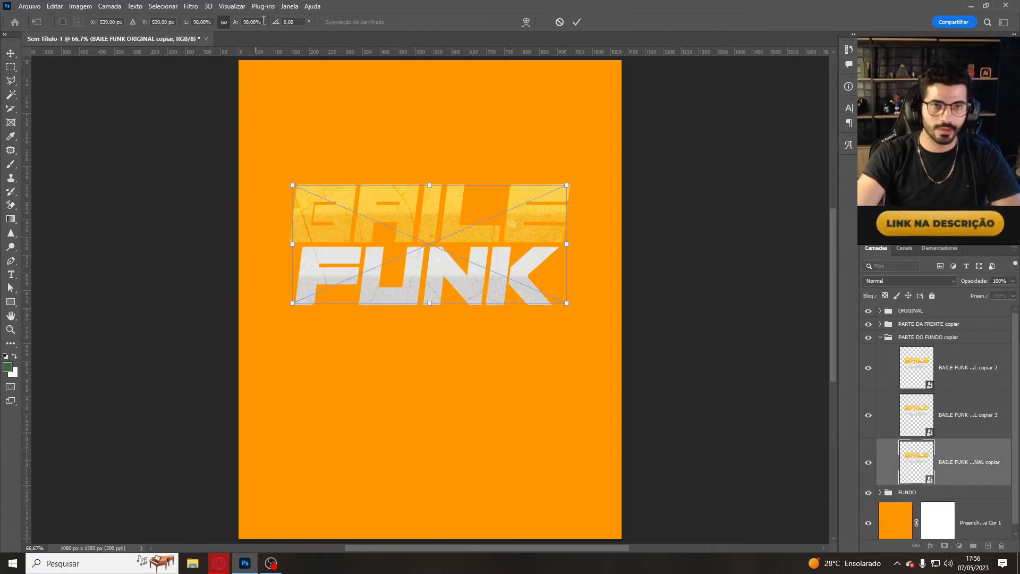
key(Return)
key(Return)
Duplicate the lowest BAILE FUNK layer again and scale the bottom one to 96%.
key(ctrl+j)
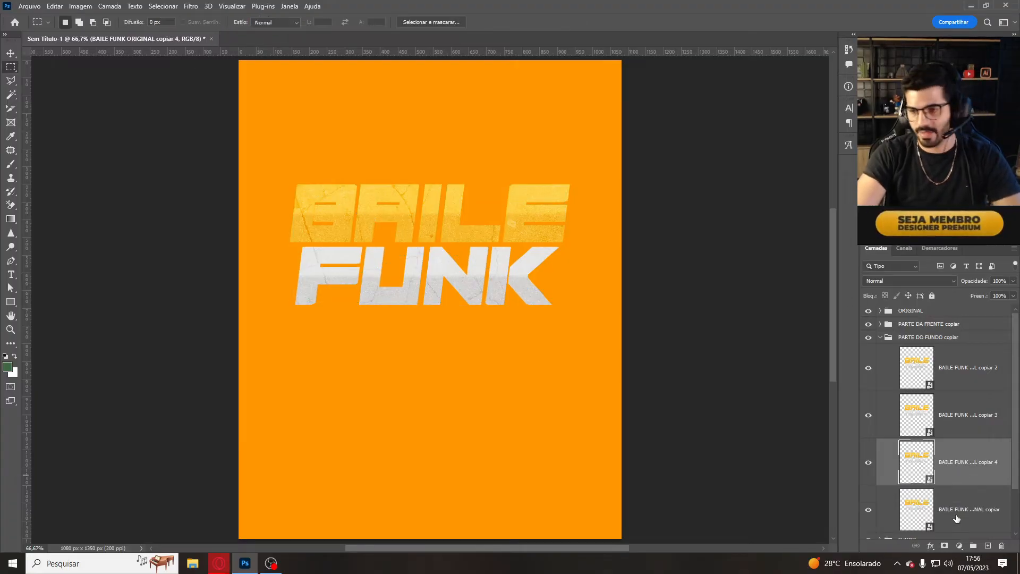
click(956, 517)
key(ctrl+t)
key(Return)
key(Return)
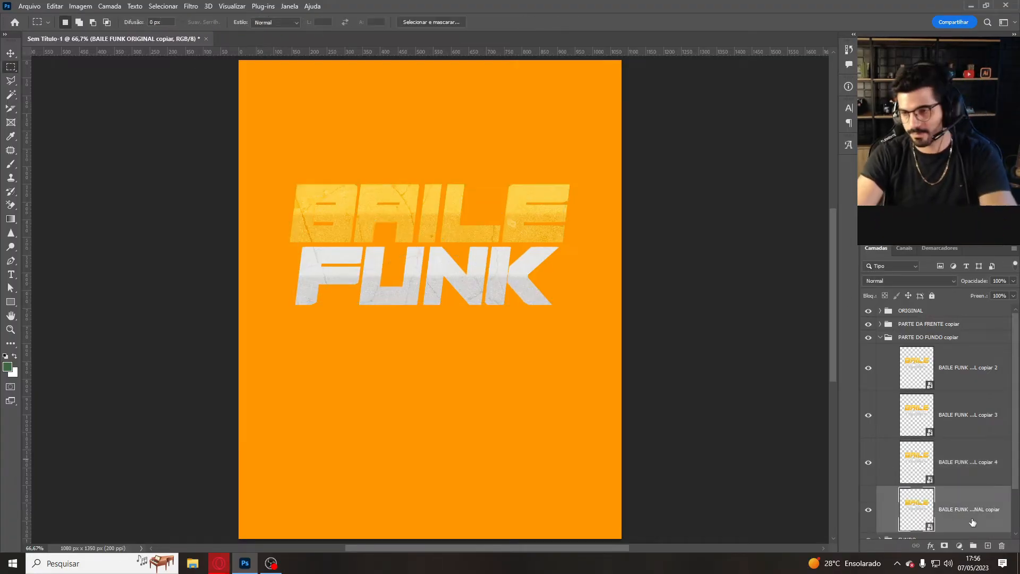
Duplicate the 96% BAILE FUNK layer and scale the lower of the two slightly smaller.
key(ctrl+j)
key(ctrl+t)
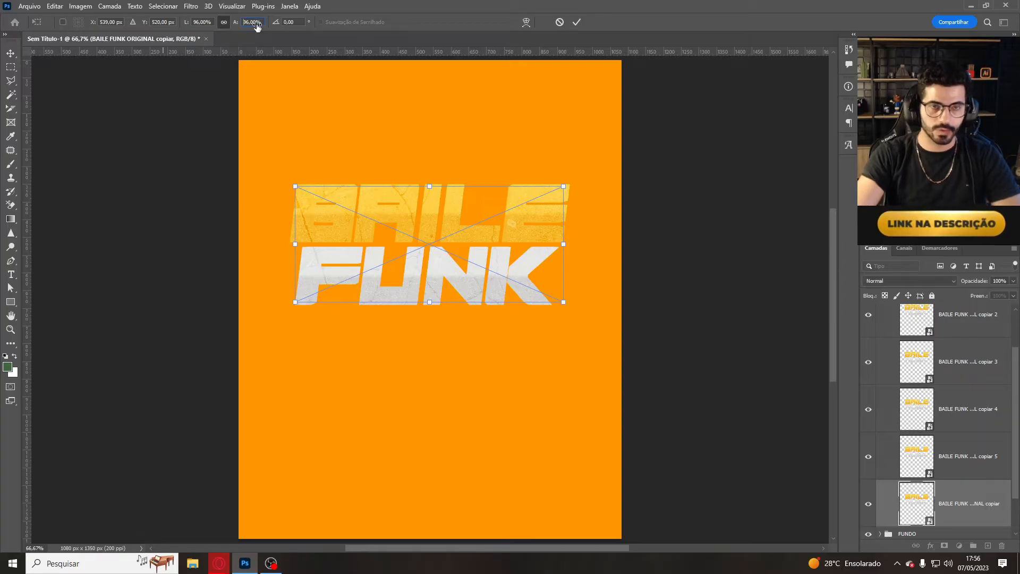
key(Return)
key(Return)
Duplicate the lowest BAILE FUNK layer once more and scale the bottom one to 94%.
key(ctrl+j)
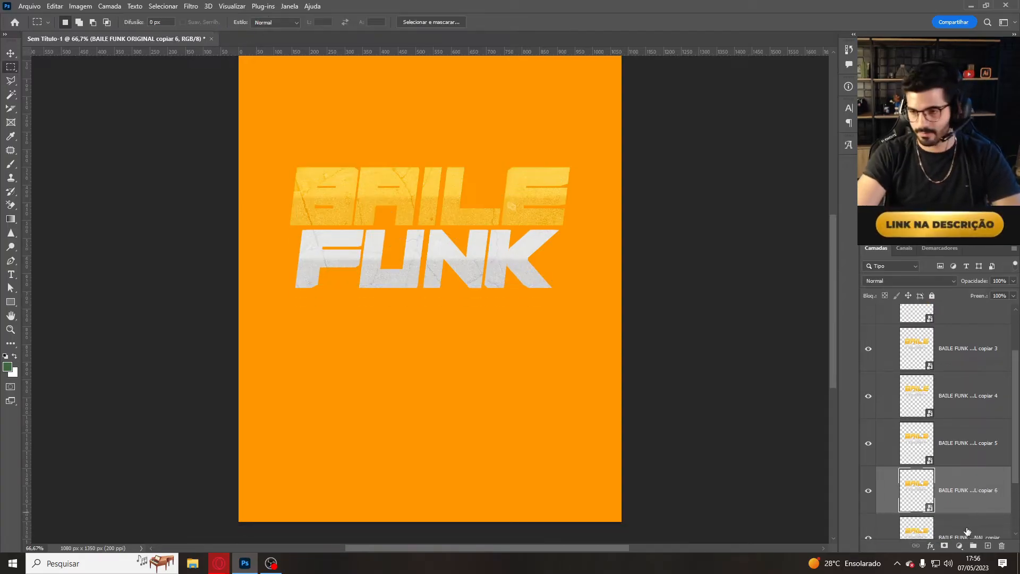
click(967, 532)
key(ctrl+t)
key(Return)
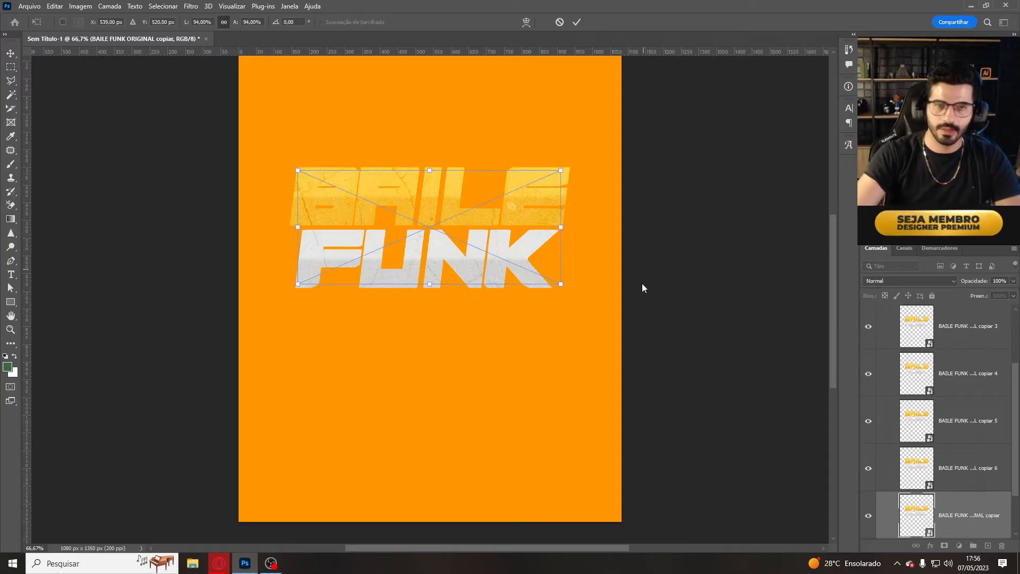
key(Return)
Duplicate the 94% BAILE FUNK layer and scale the lower of the two to 93%.
key(ctrl+j)
click(972, 535)
key(ctrl+t)
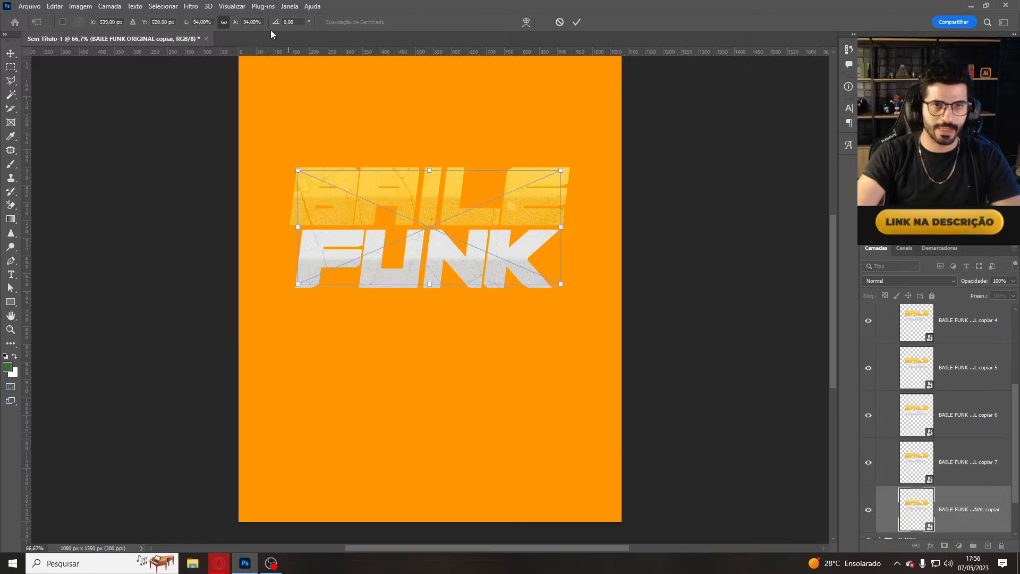
click(253, 21)
text(93)
key(Return)
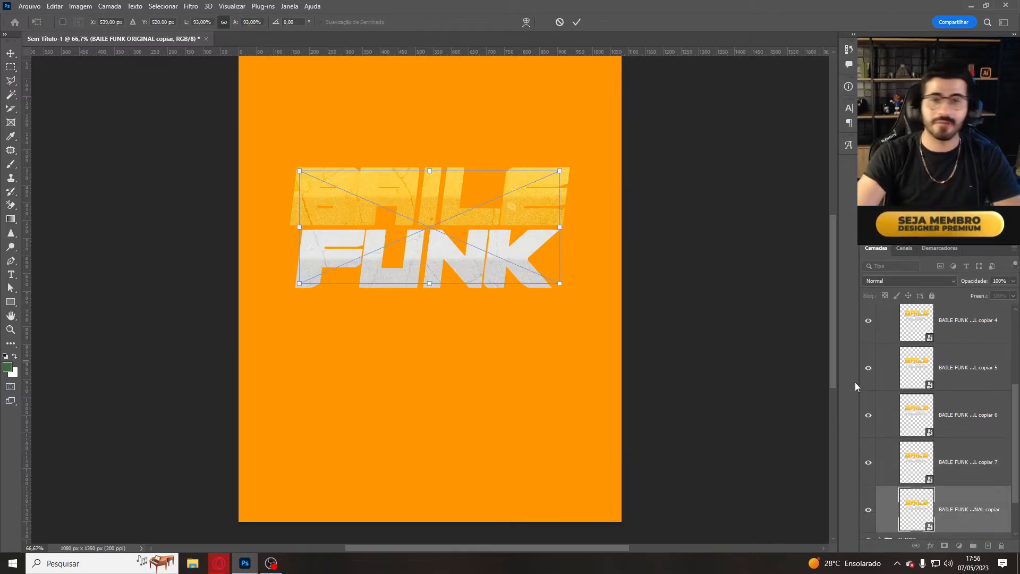
key(Return)
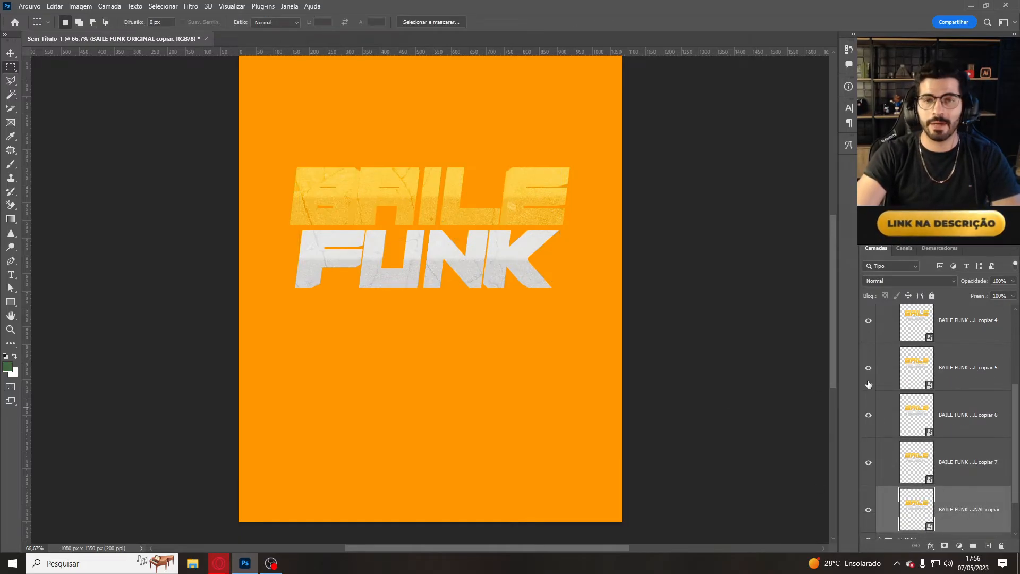
Collapse the PARTE DO FUNDO copiar group and hide and show it to compare the lettering with and without the stacked copies.
scroll(868, 384, up, 3)
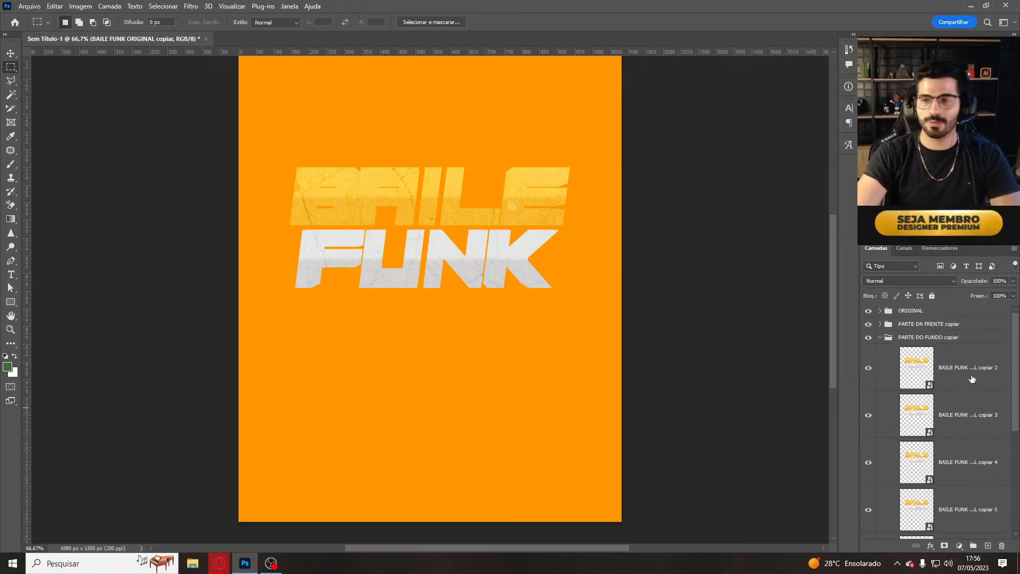
click(961, 372)
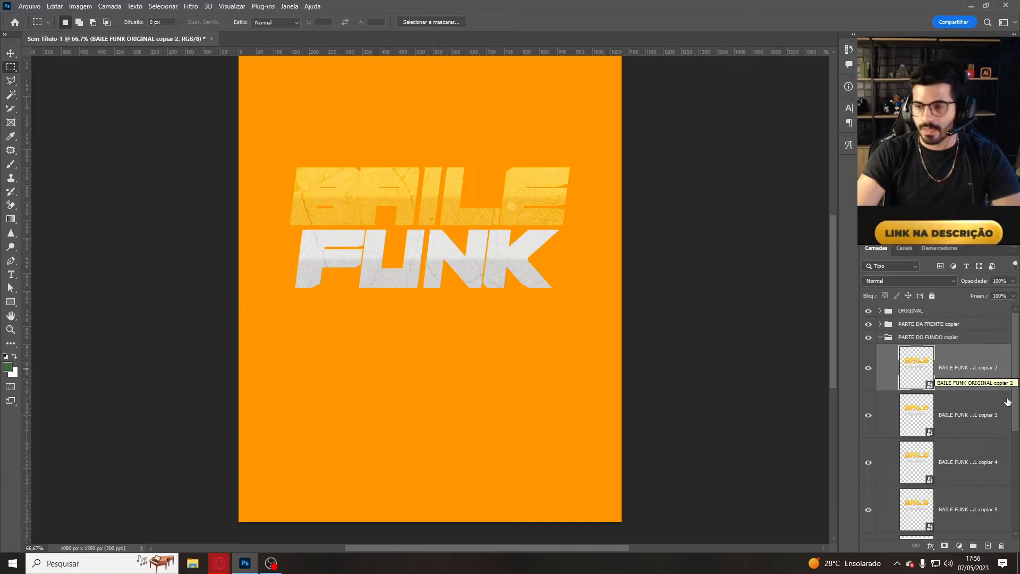
click(918, 338)
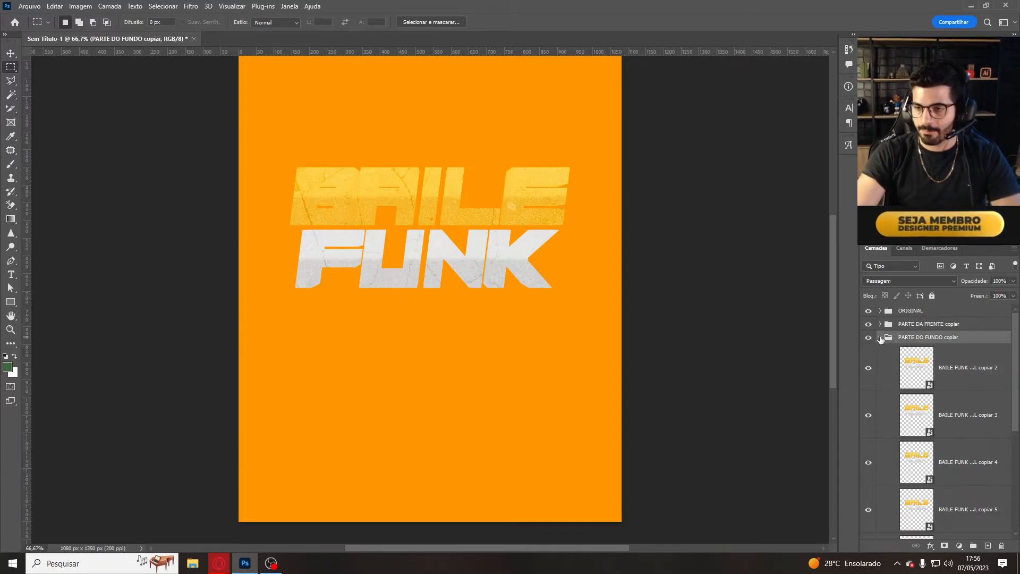
click(880, 337)
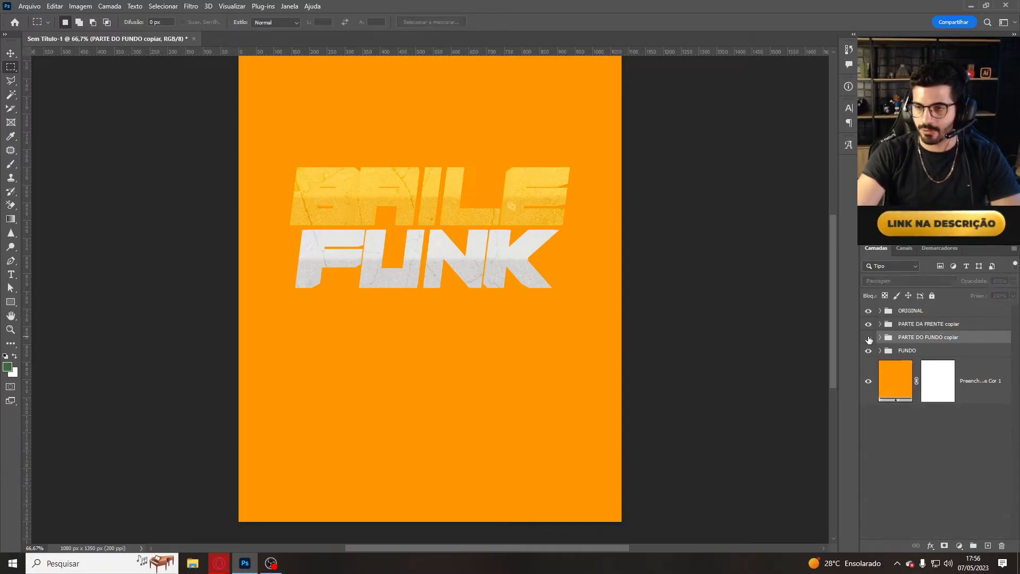
click(870, 338)
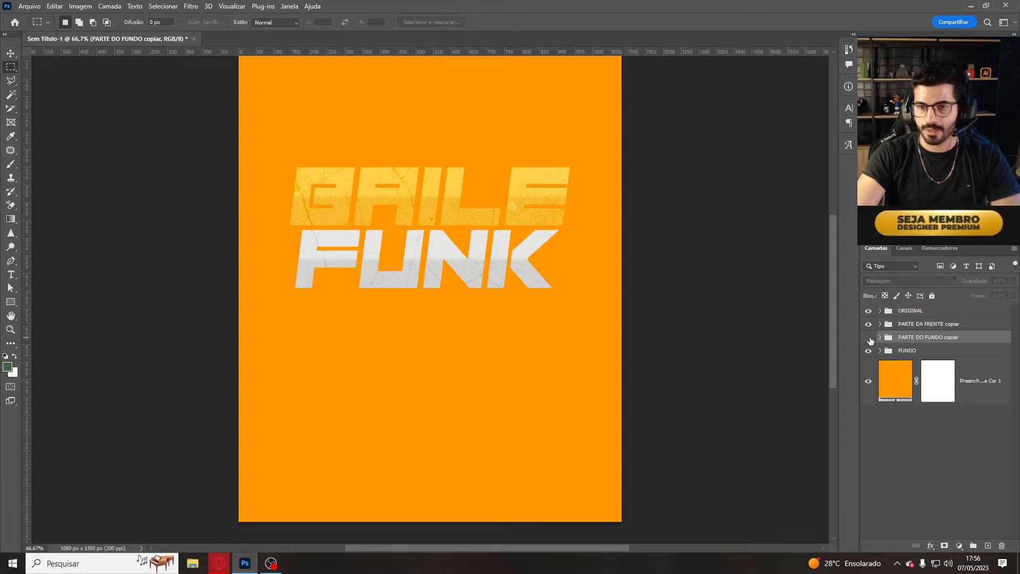
click(869, 339)
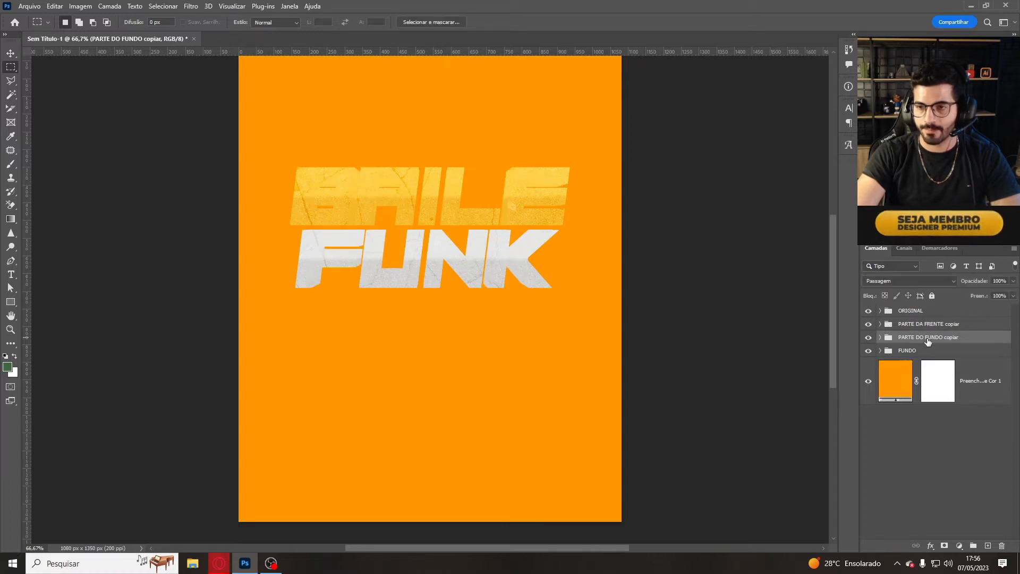
Add a Chanfro & Entalhe effect to the PARTE DO FUNDO copiar group with the Suave technique, size 81 px and softening 16 px.
click(930, 547)
click(949, 455)
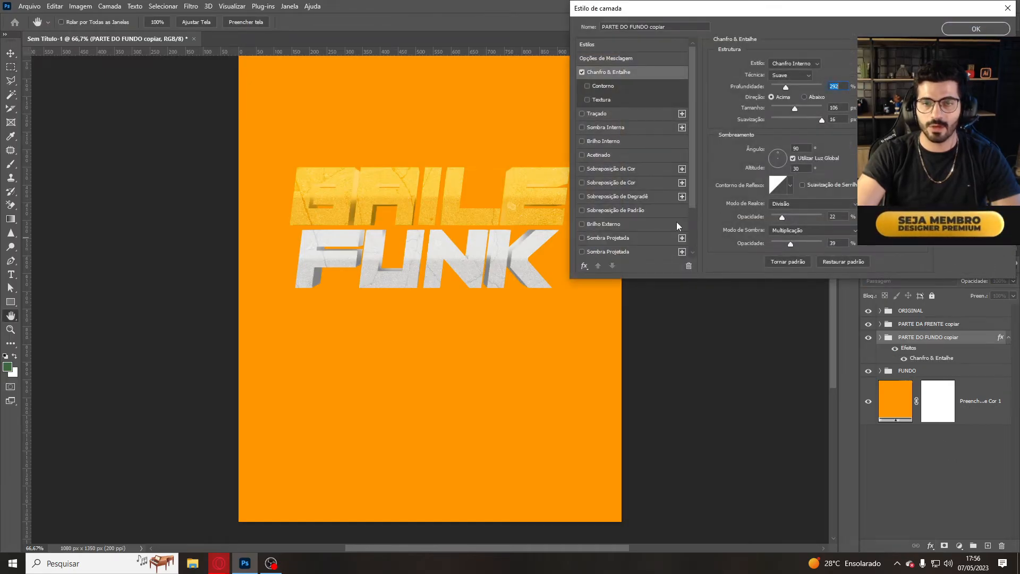
click(789, 75)
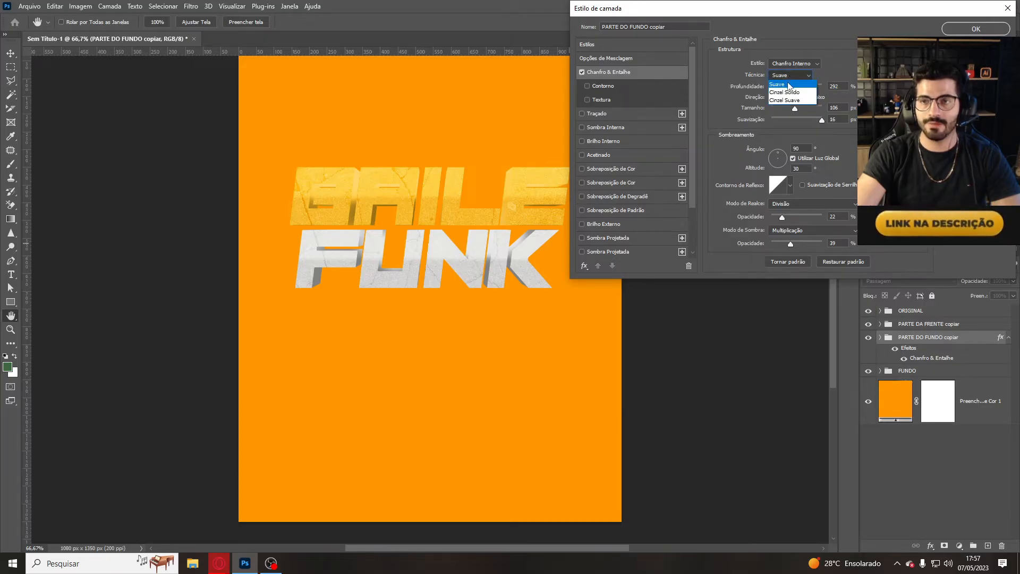
click(787, 80)
mouse_move(793, 106)
mouse_down()
mouse_move(783, 106)
mouse_move(815, 106)
mouse_move(779, 105)
mouse_move(827, 108)
mouse_move(791, 110)
mouse_up()
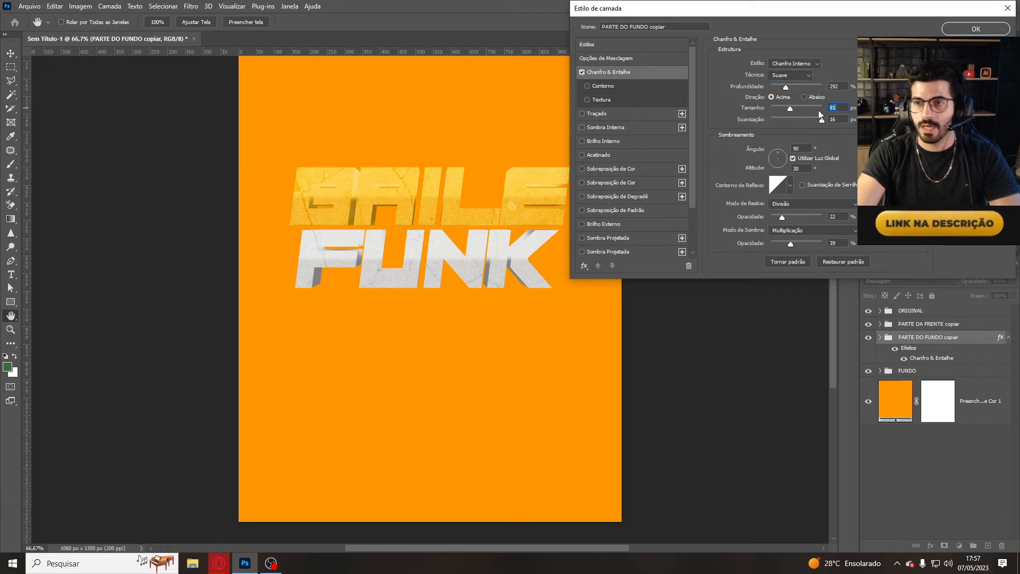
double_click(836, 109)
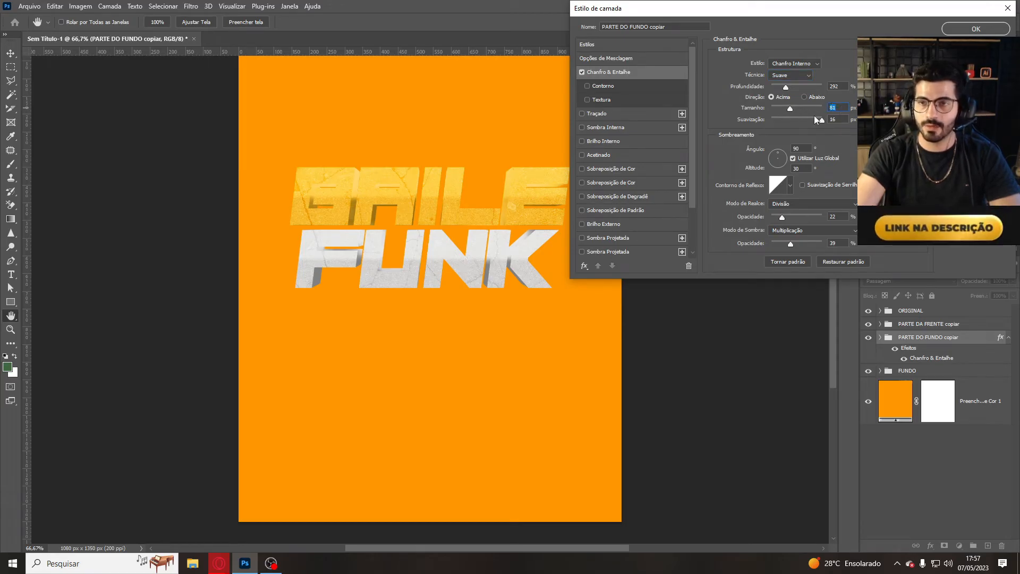
mouse_move(821, 120)
mouse_down()
mouse_move(767, 125)
mouse_move(821, 120)
mouse_up()
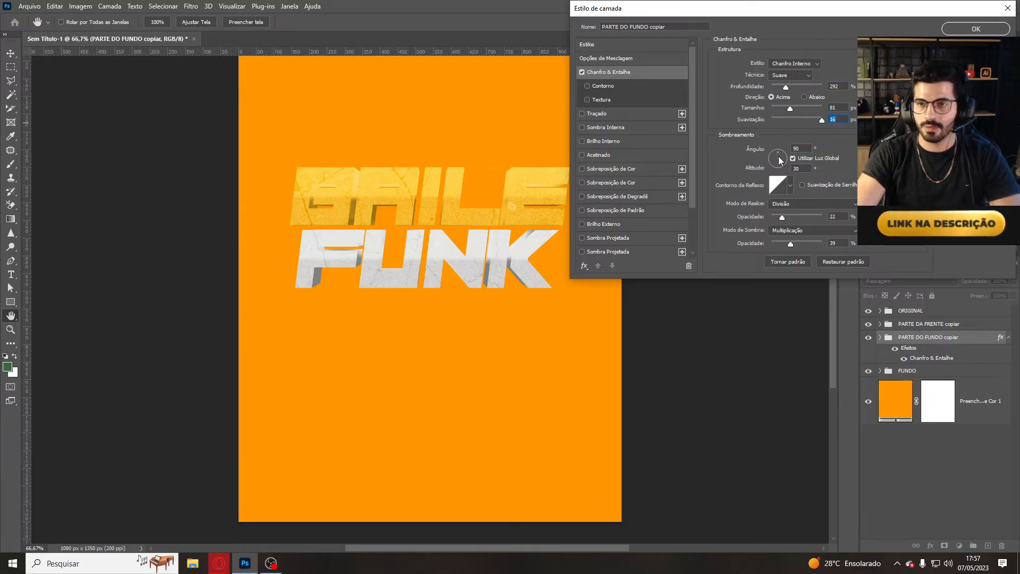
Set the bevel's global light to a 90° angle and 64° altitude, and apply the layer style.
drag(782, 154, 775, 159)
click(792, 158)
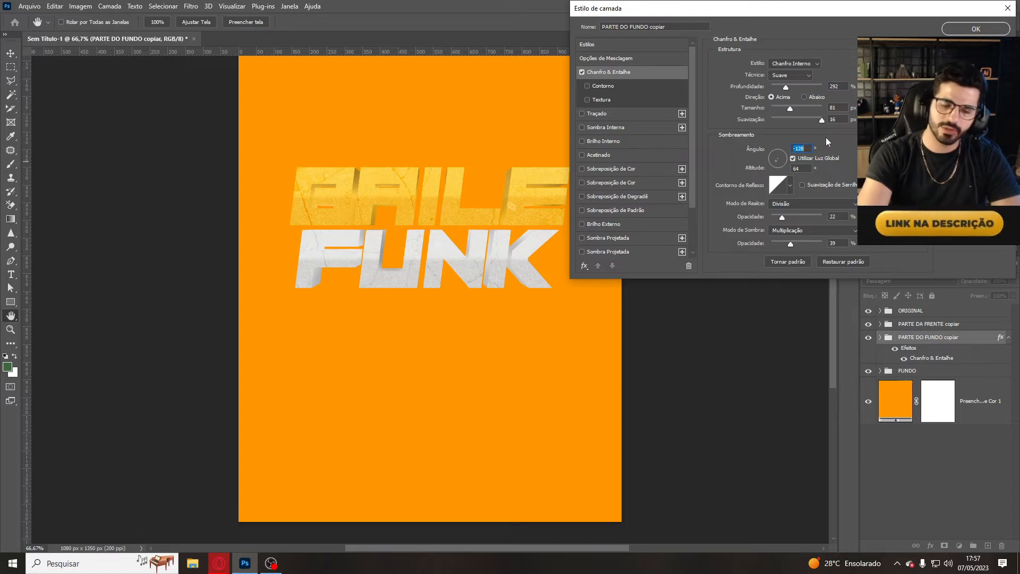
key(Return)
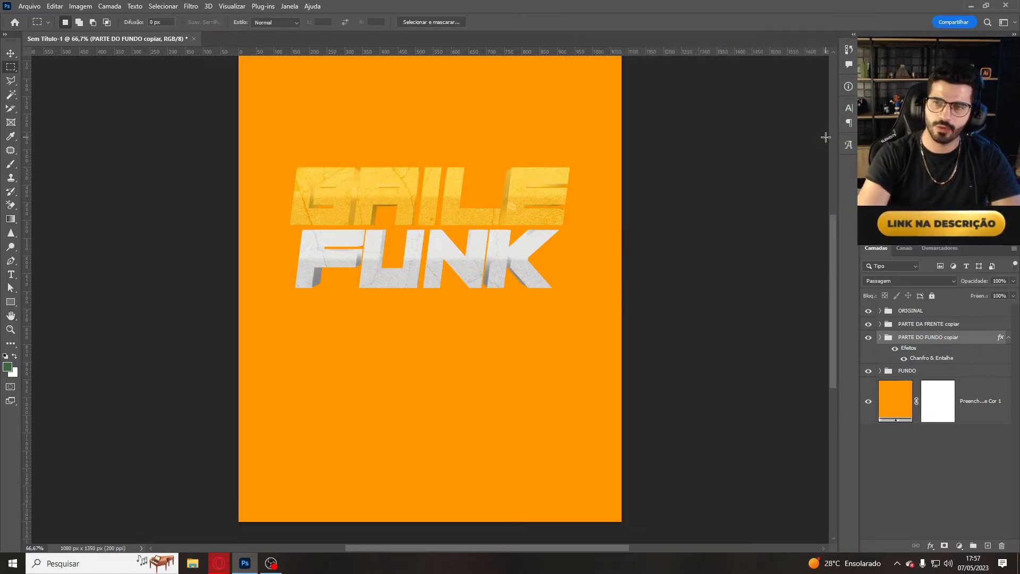
Reopen the group's Chanfro & Entalhe effect and set the highlight opacity to 40% and the shadow opacity to 55%.
double_click(929, 360)
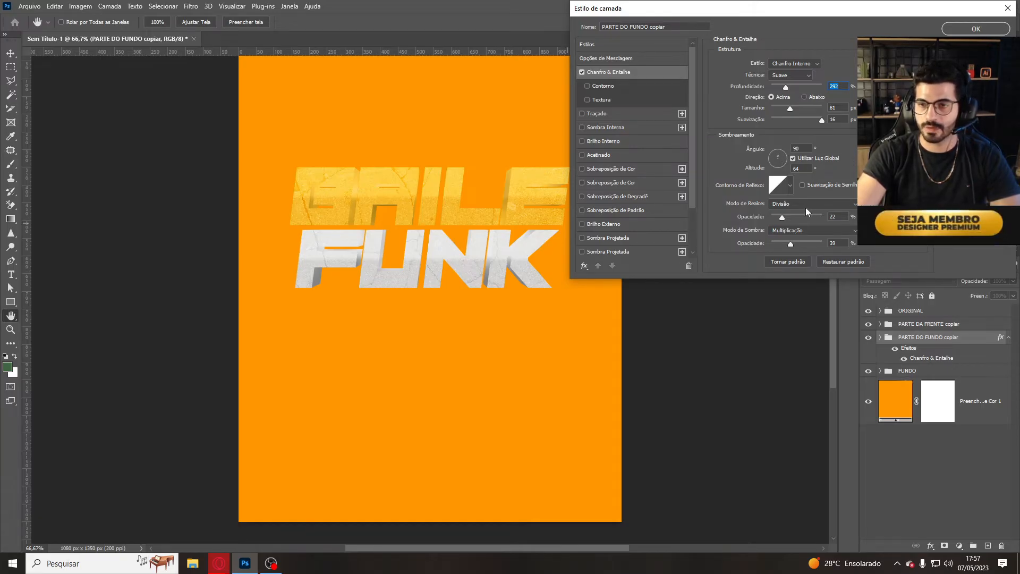
drag(791, 243, 798, 245)
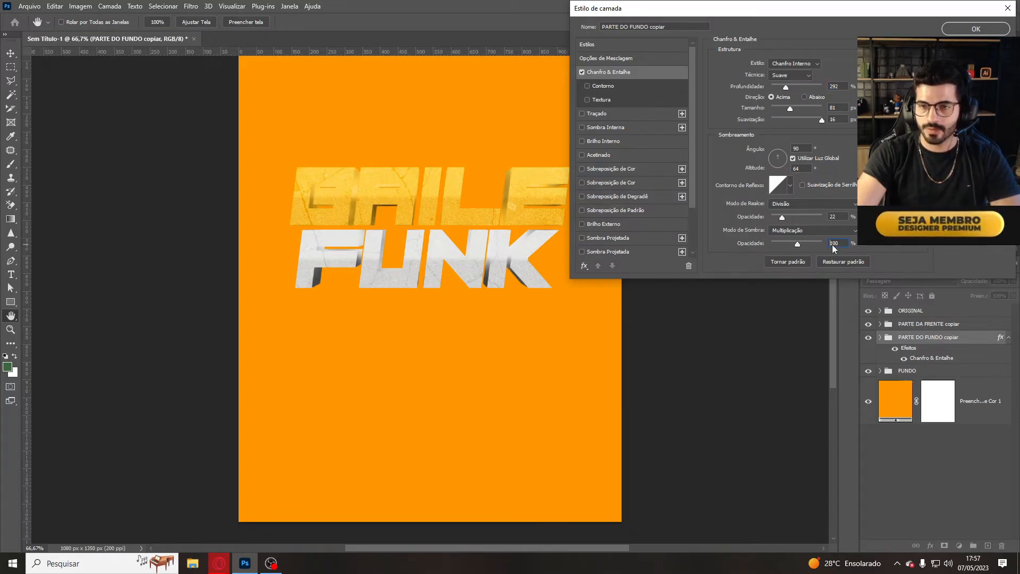
drag(797, 243, 791, 219)
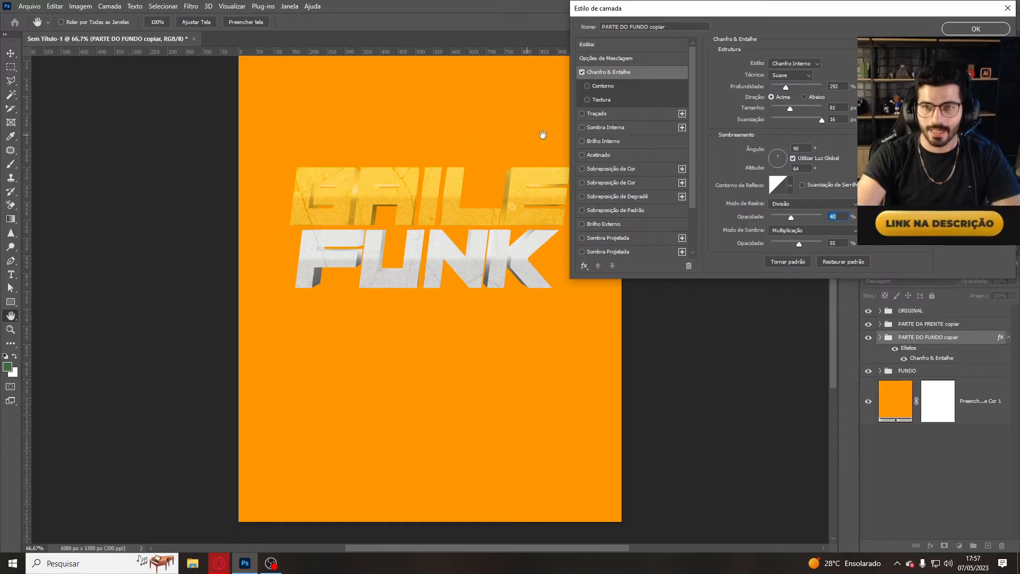
Enable the Textura option of the PARTE DO FUNDO copiar group's bevel, set the texture scale to 91% and apply the layer style.
click(587, 100)
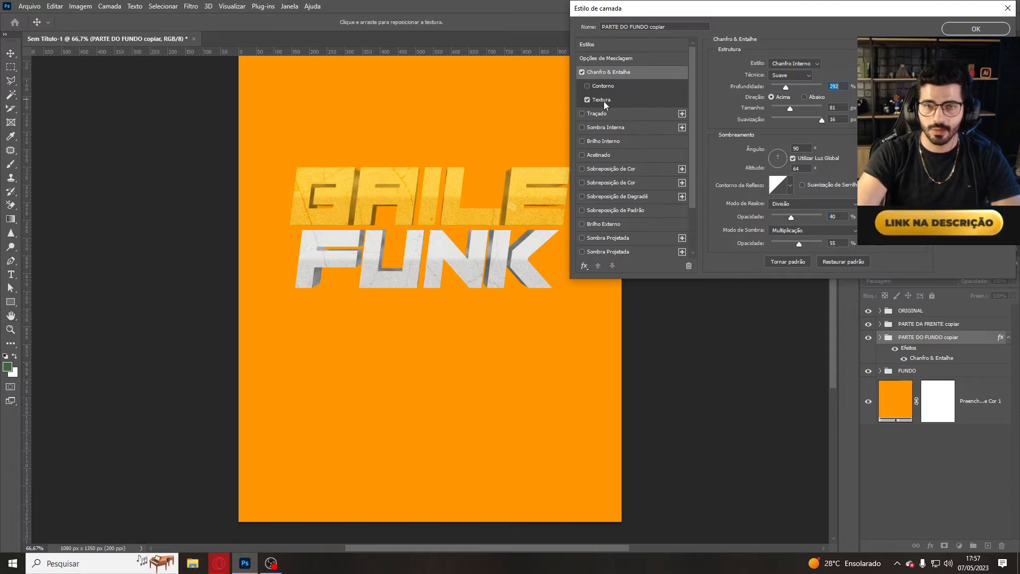
click(613, 101)
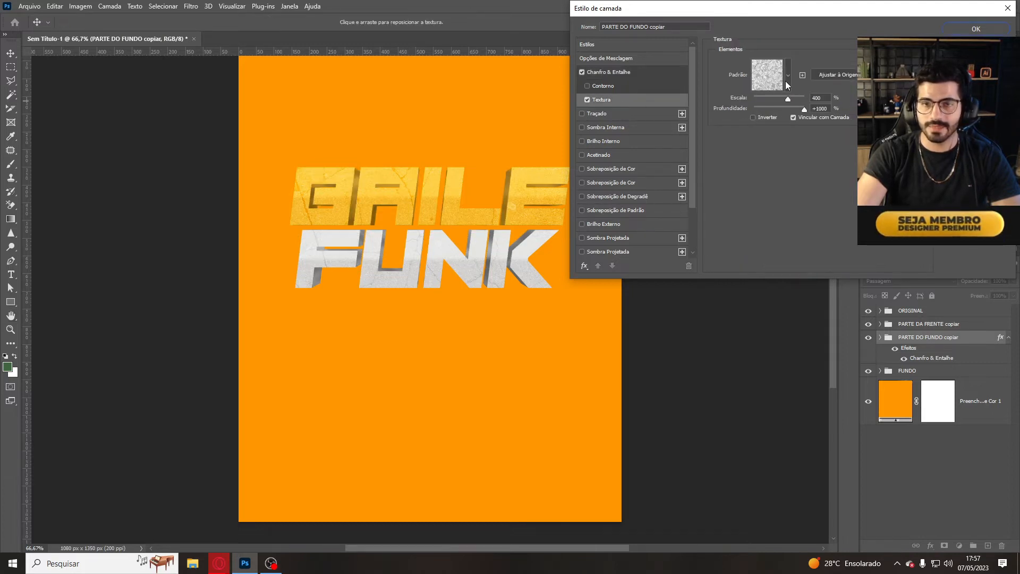
click(786, 76)
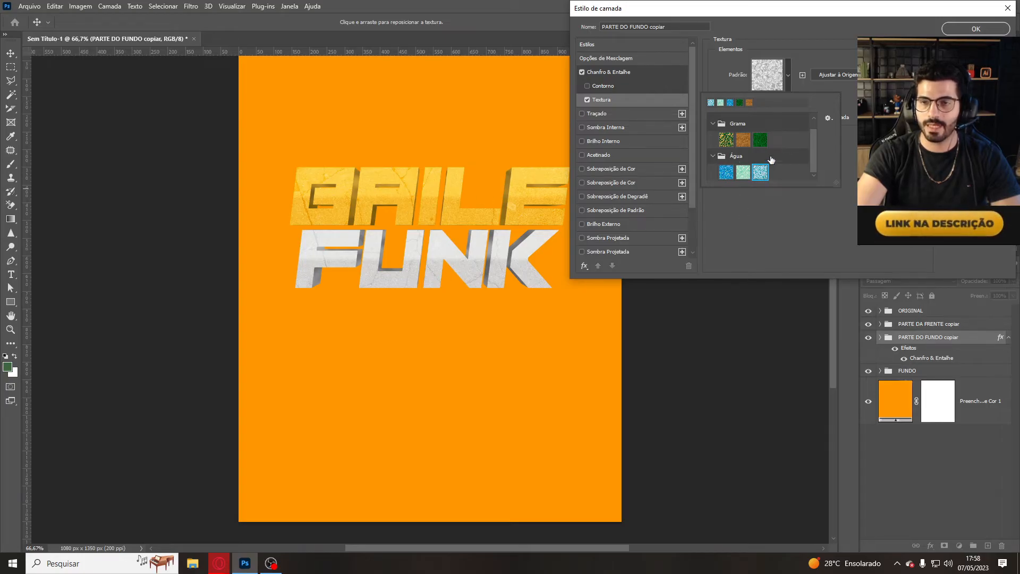
click(781, 212)
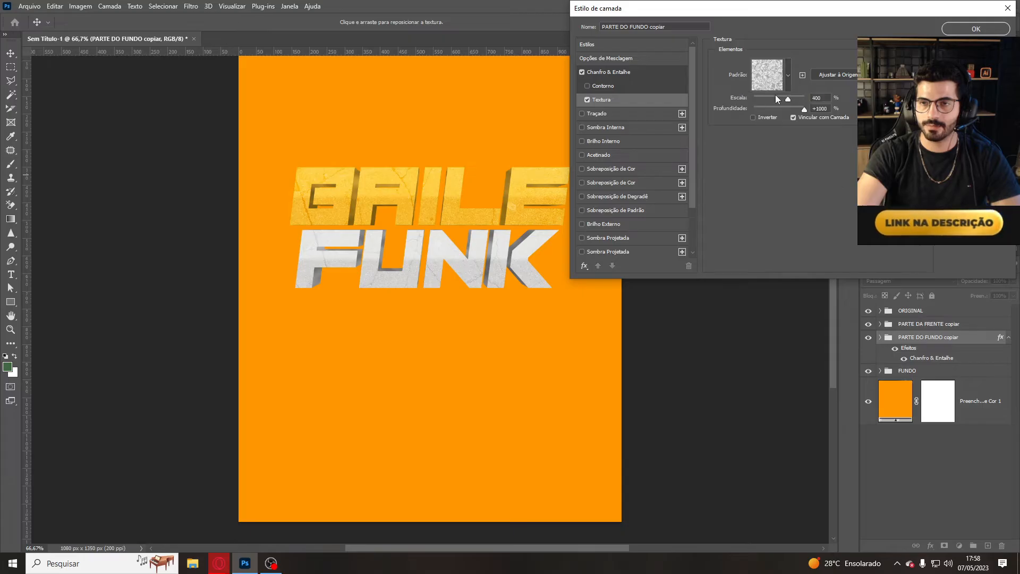
drag(785, 101, 734, 100)
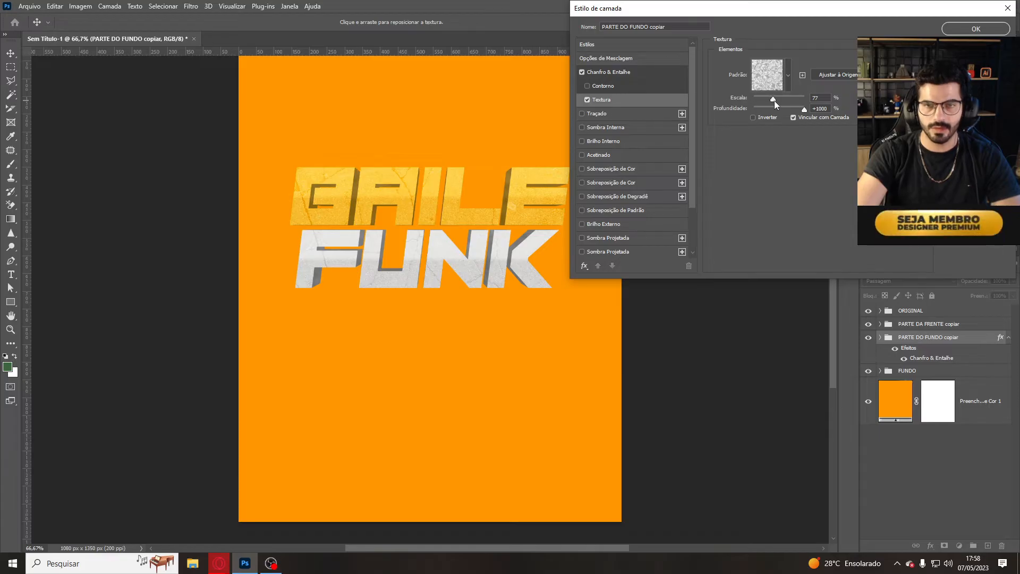
drag(775, 101, 776, 100)
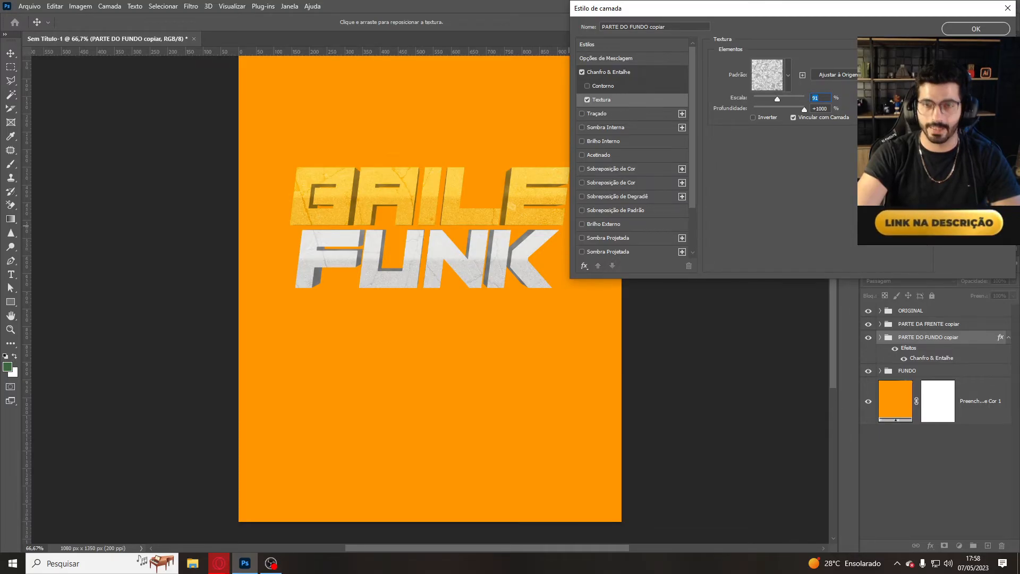
click(975, 30)
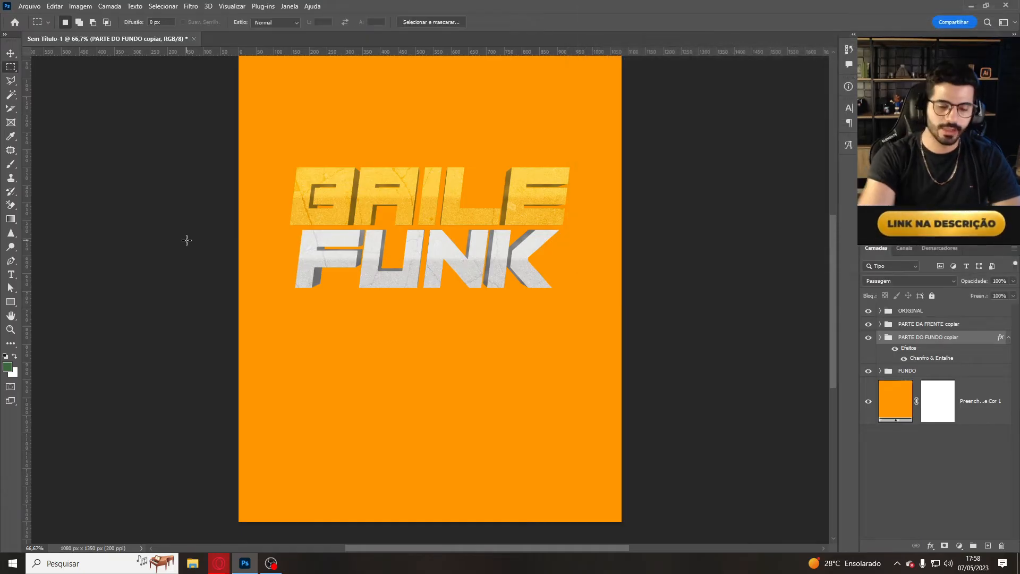
key(ctrl+plus)
key(ctrl+minus)
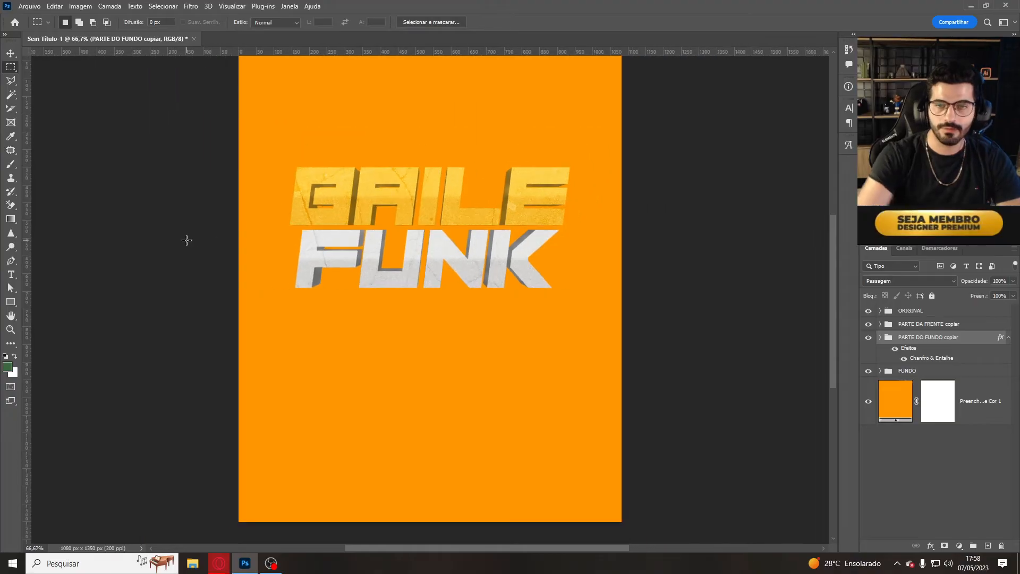
Add a Sombra Projetada effect to the PARTE DO FUNDO copiar group with 84% opacity, distance 6 px and size 16 px.
click(930, 547)
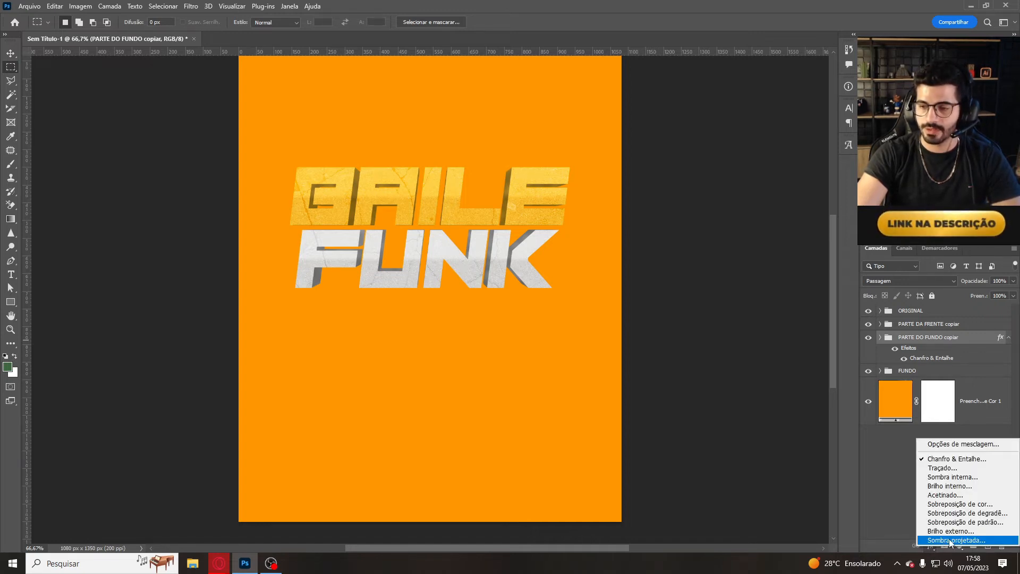
click(950, 540)
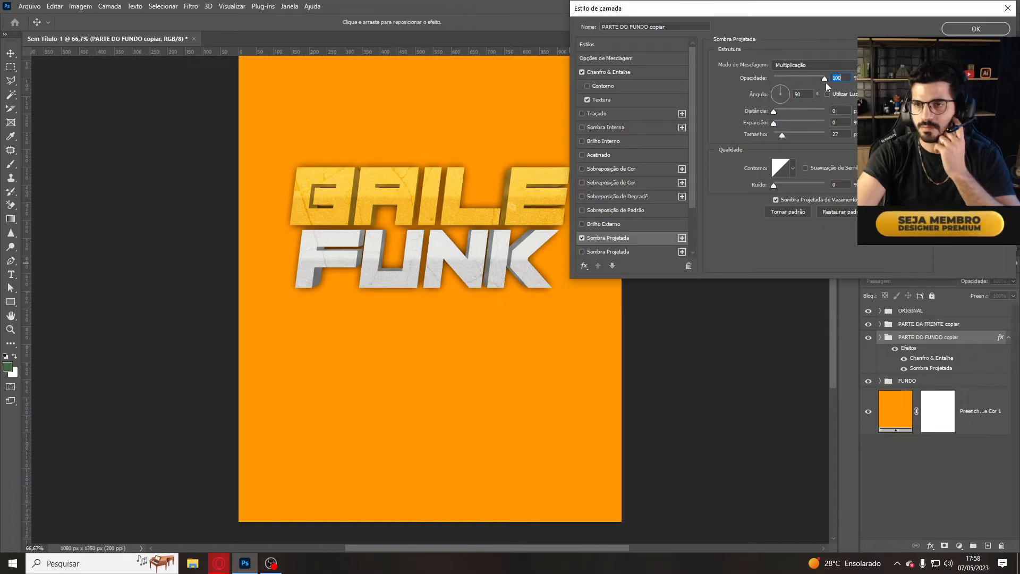
drag(824, 78, 817, 78)
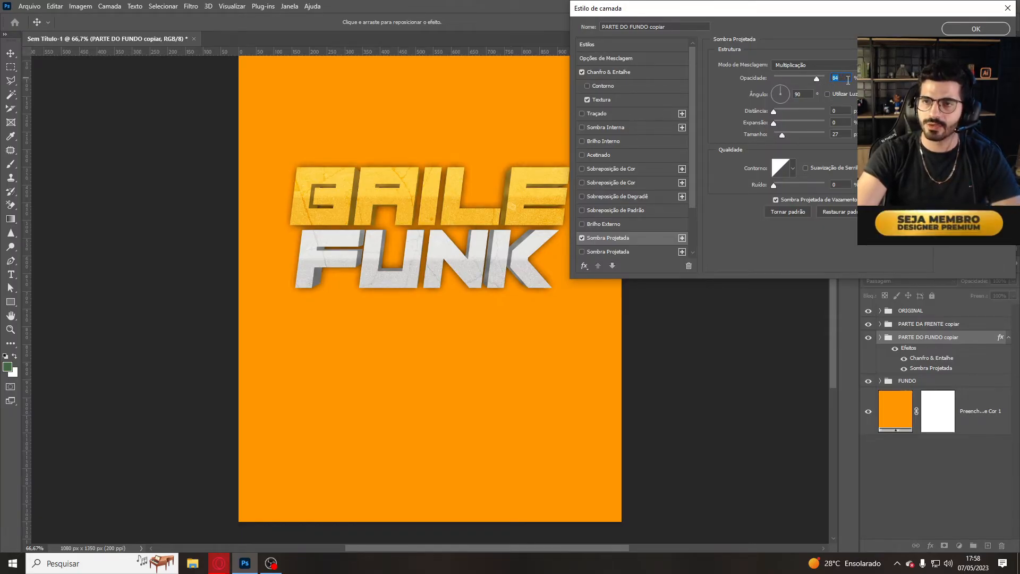
drag(782, 136, 776, 112)
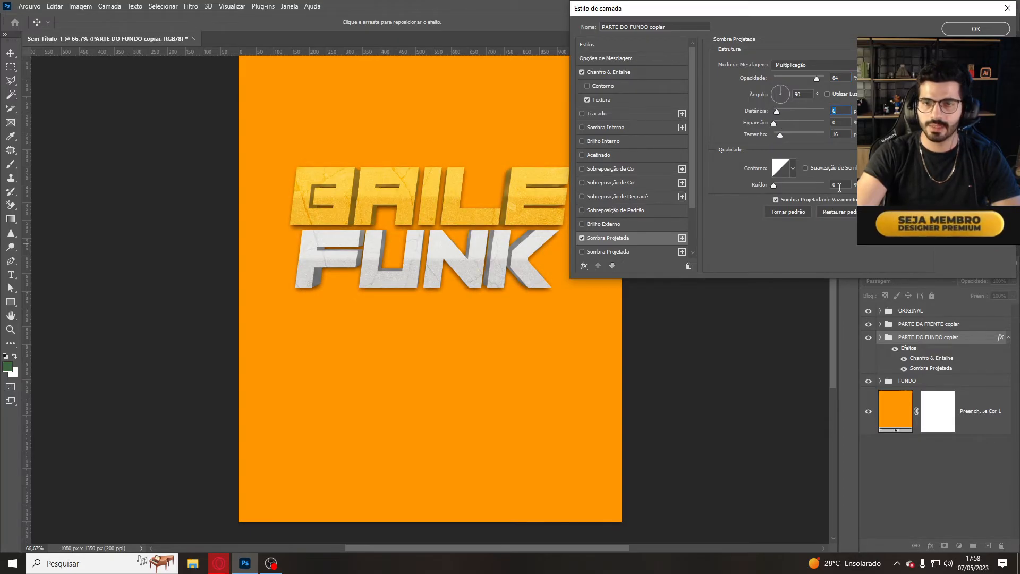
click(964, 28)
key(m)
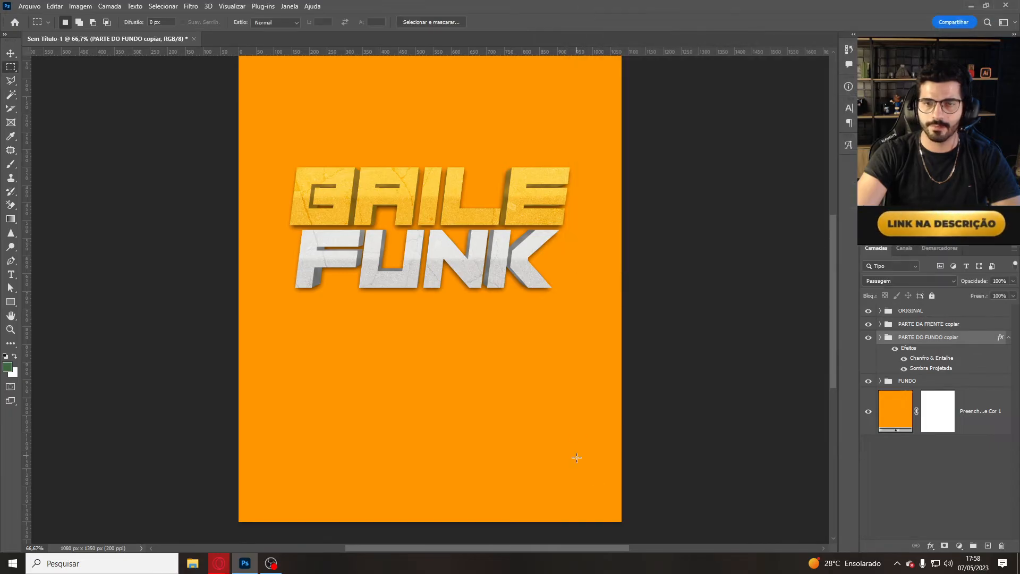
Add a Traçado effect to the FUNDO group with size 43 px, position Externa, blend mode Normal and 100% opacity.
click(926, 381)
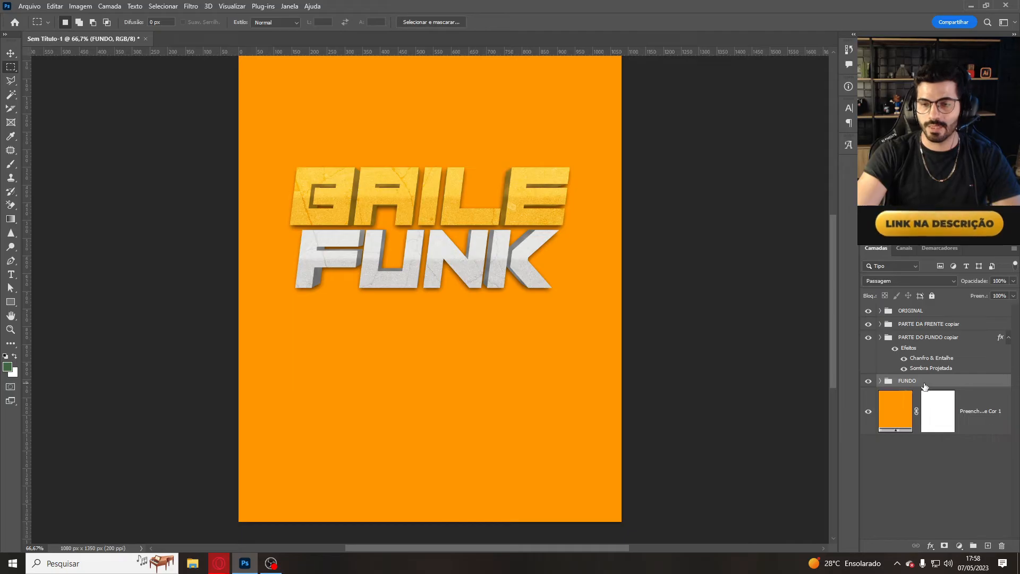
click(930, 546)
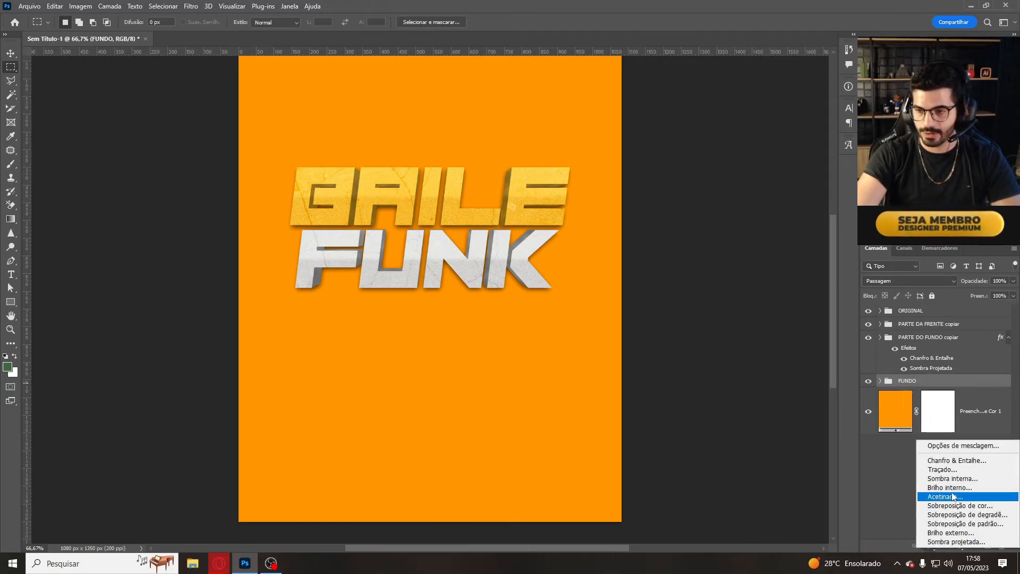
click(943, 471)
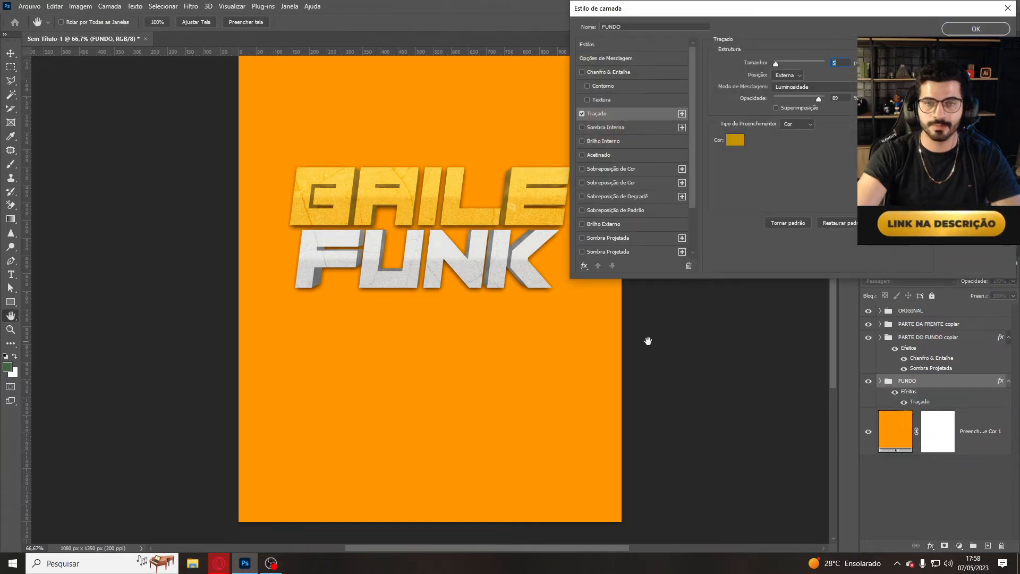
click(786, 76)
click(788, 86)
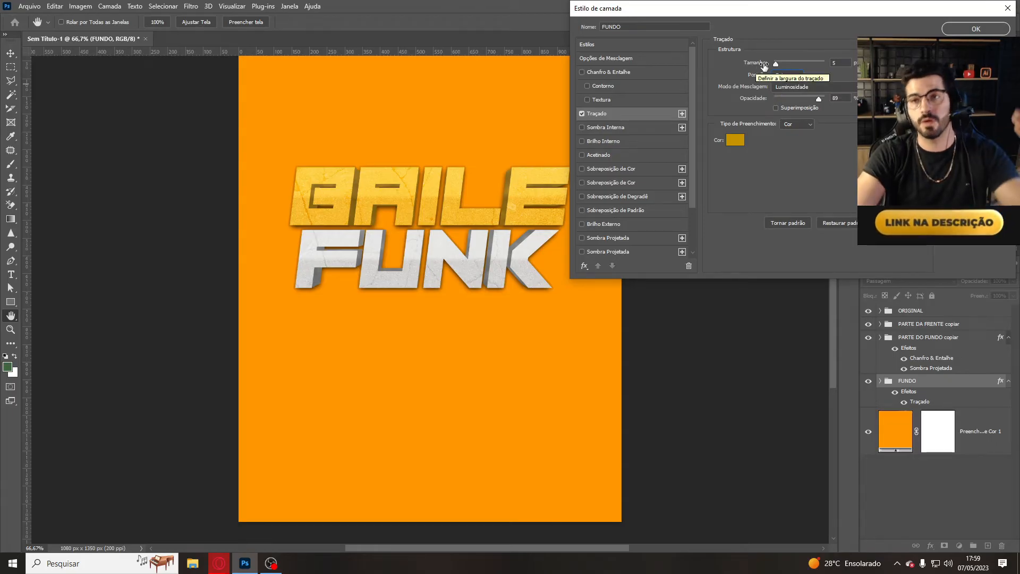
drag(775, 64, 787, 67)
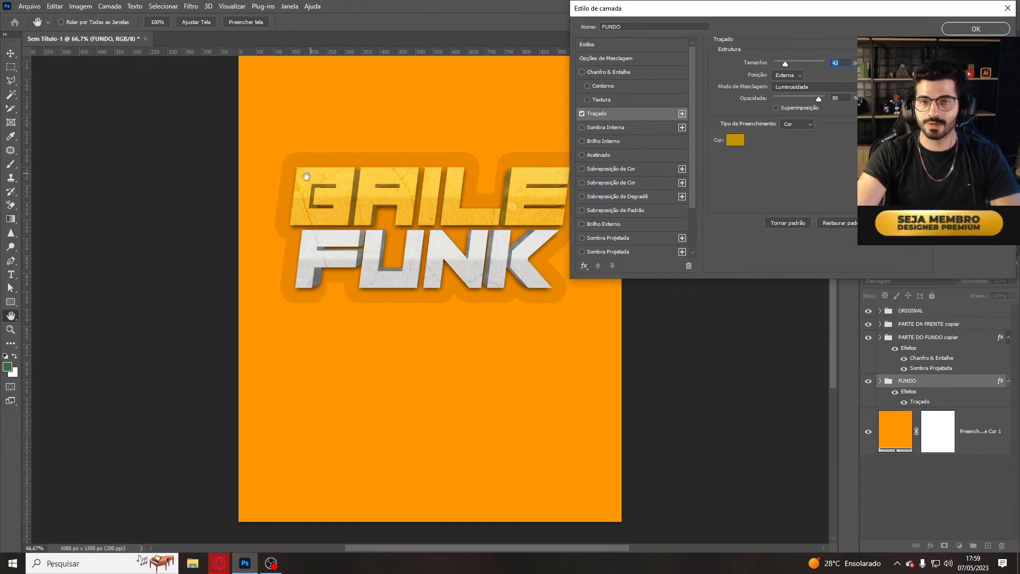
click(802, 88)
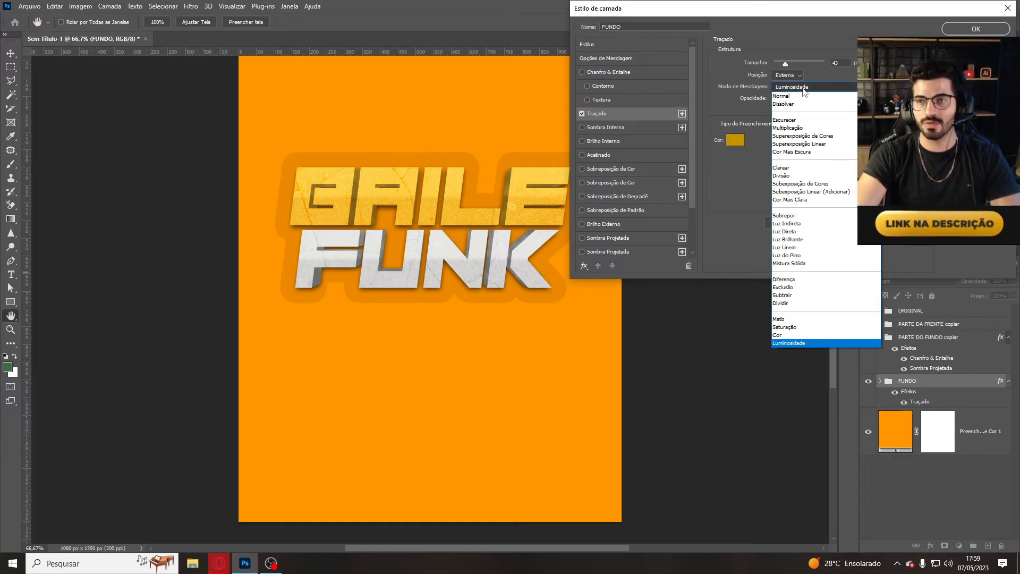
click(801, 86)
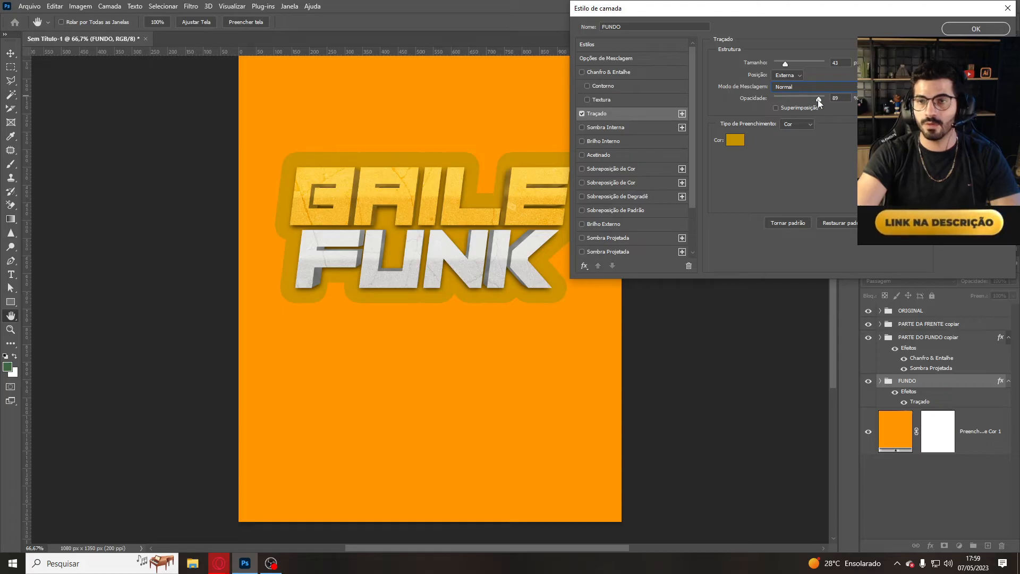
drag(819, 99, 841, 101)
click(841, 100)
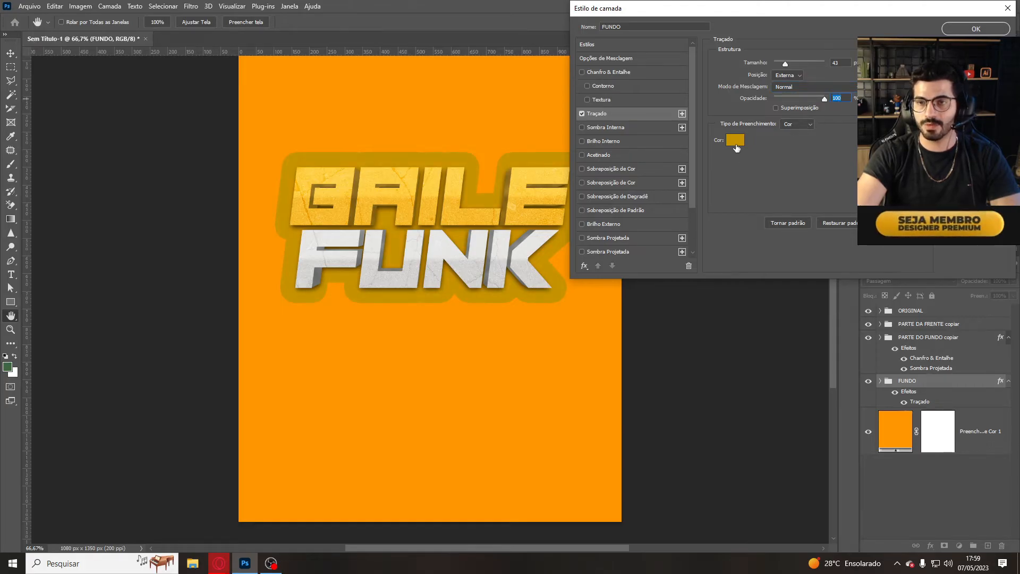
Colour the FUNDO group's stroke dark grey #272727 and set its size to 51 px.
click(735, 141)
mouse_move(648, 170)
mouse_down()
mouse_move(584, 202)
mouse_move(606, 209)
mouse_up()
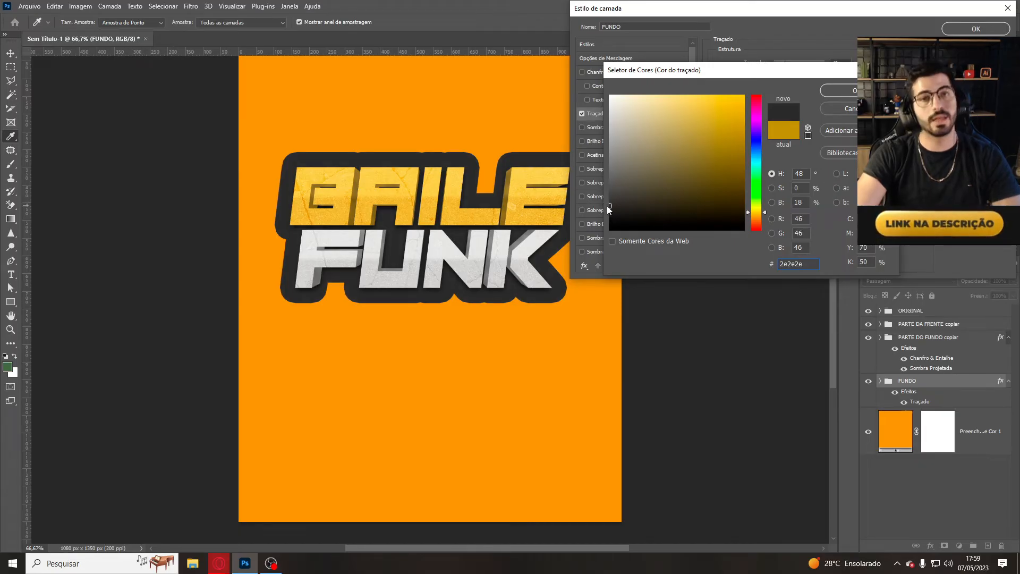
drag(609, 208, 610, 231)
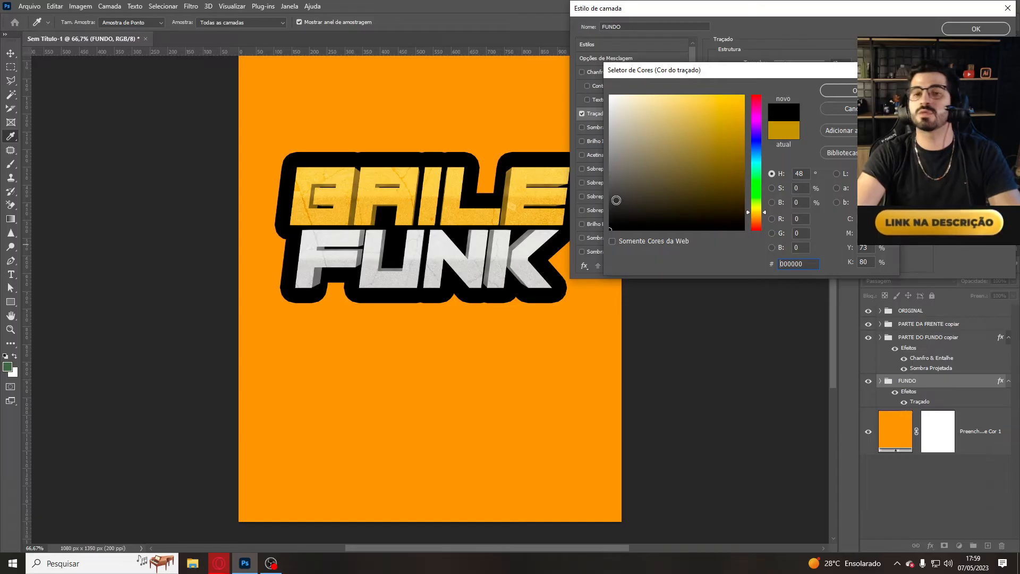
click(611, 205)
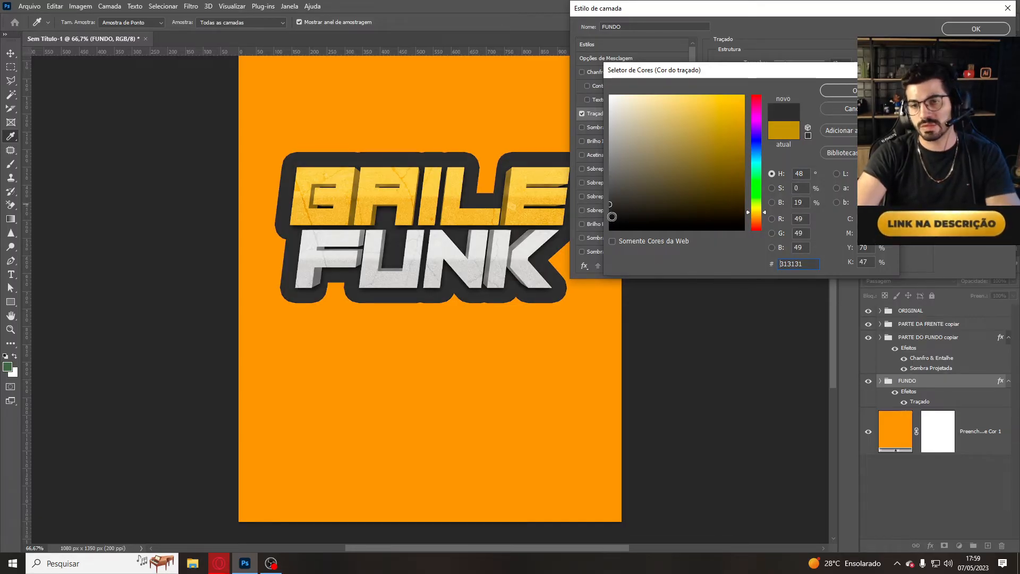
drag(610, 204, 606, 110)
text(222222)
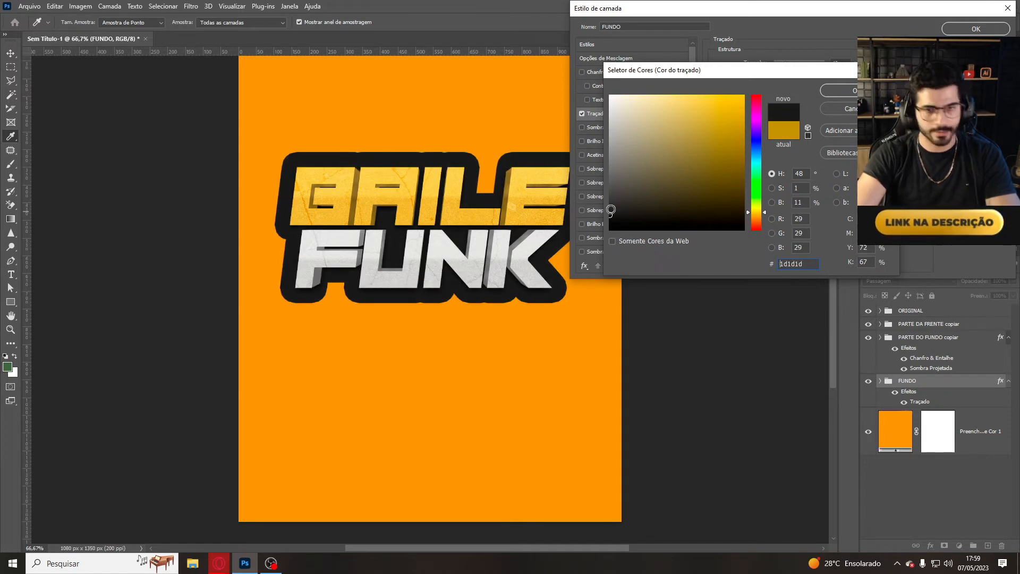
click(610, 206)
click(609, 210)
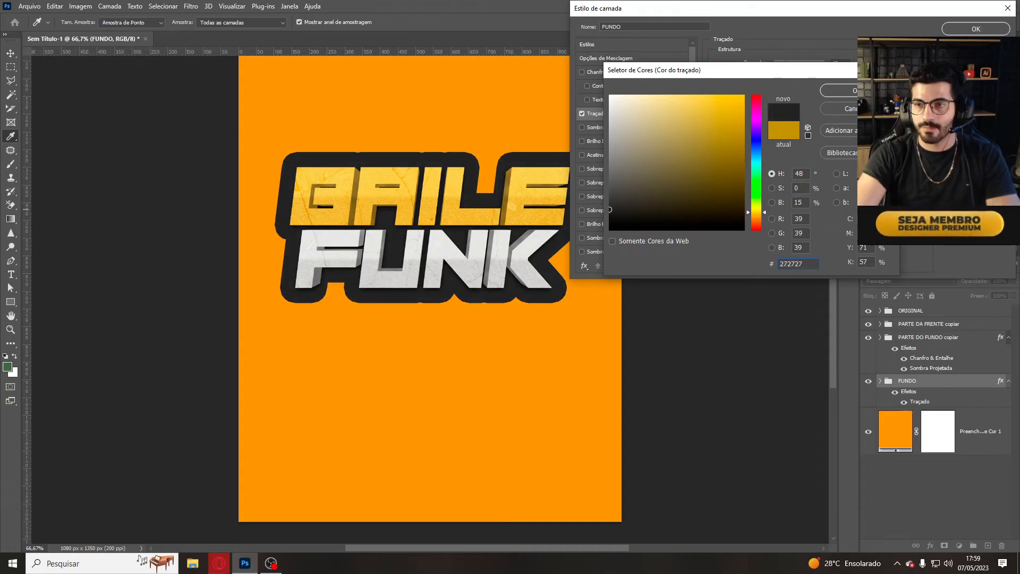
click(839, 90)
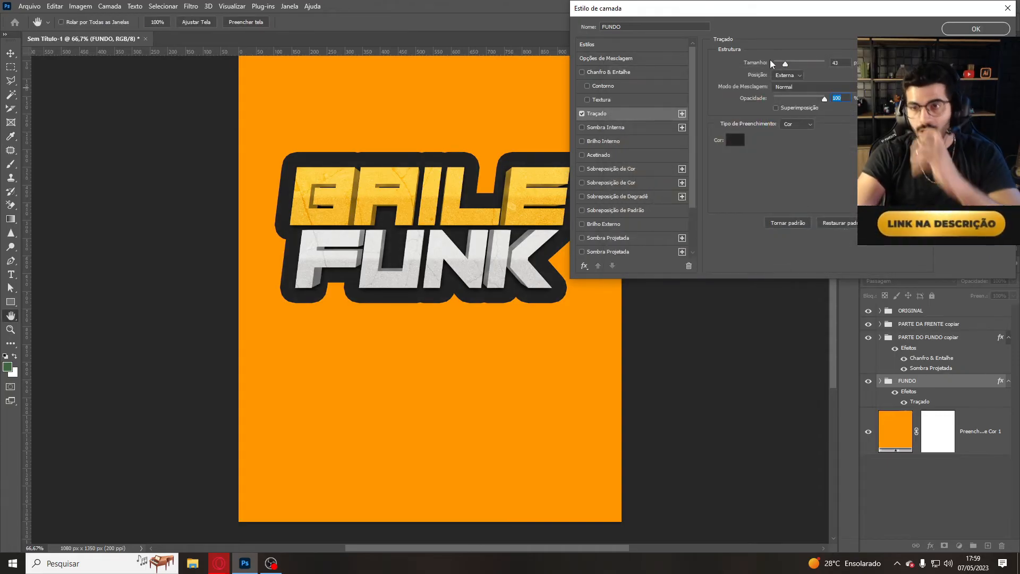
mouse_move(784, 64)
mouse_down()
mouse_move(810, 64)
mouse_move(773, 64)
mouse_move(784, 63)
mouse_up()
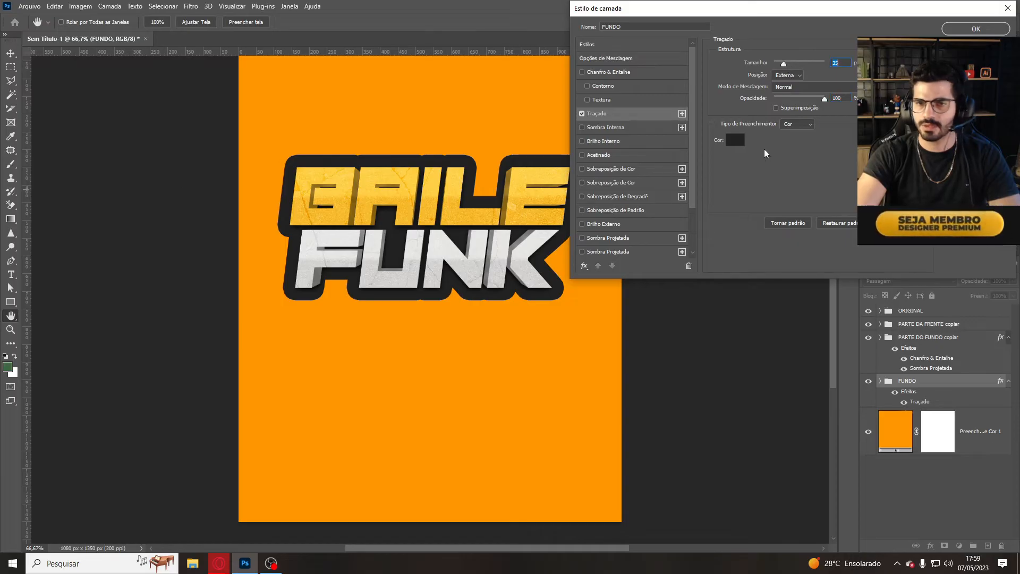
drag(785, 64, 787, 64)
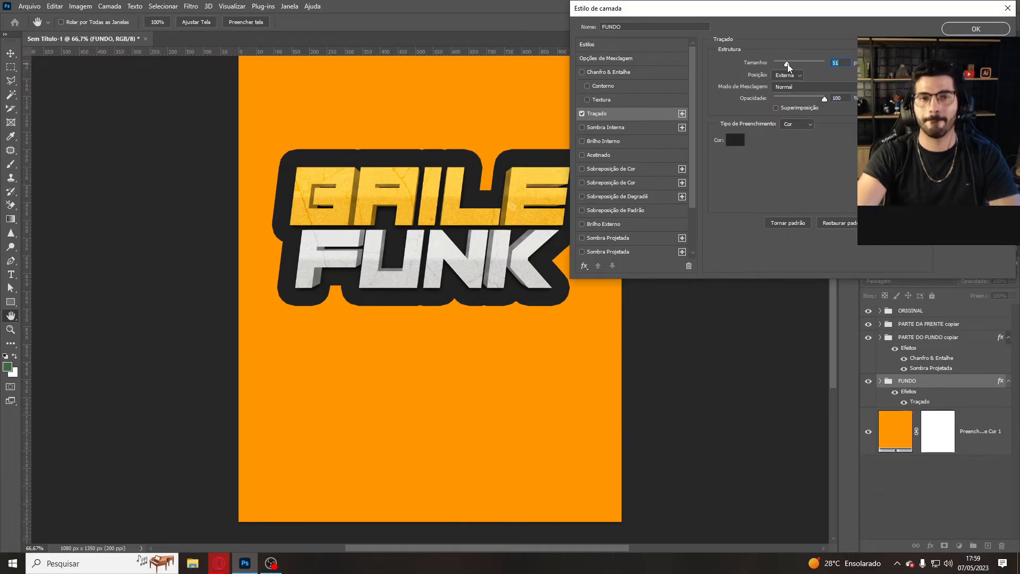
Change the FUNDO stroke colour to a slightly lighter dark grey and apply the layer style.
click(736, 140)
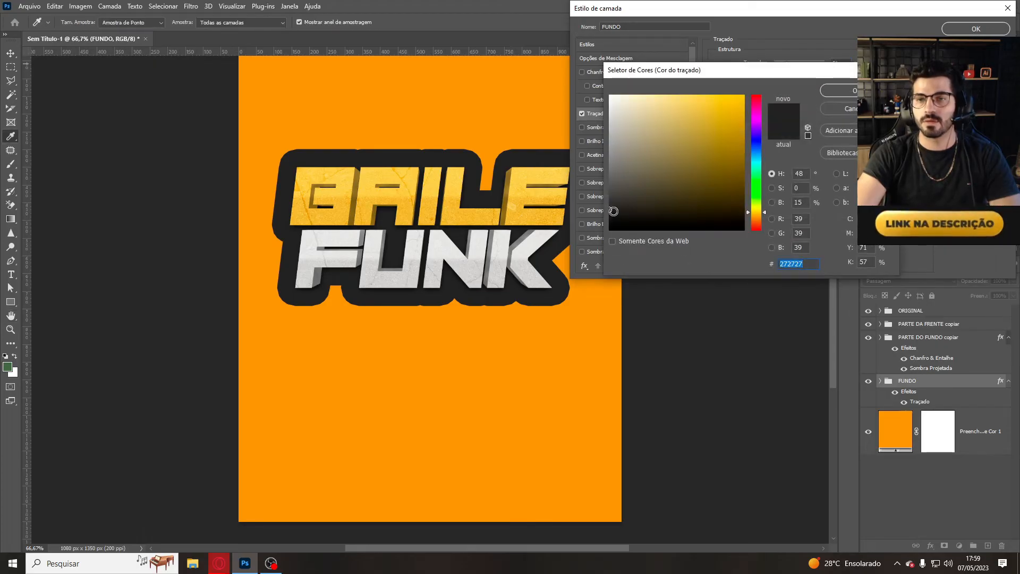
click(612, 207)
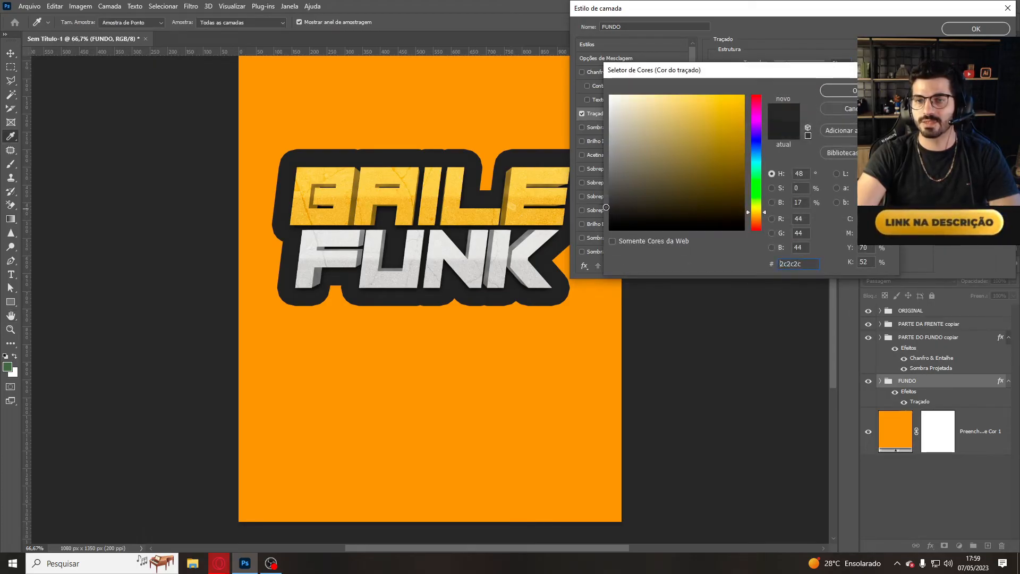
click(610, 205)
click(838, 91)
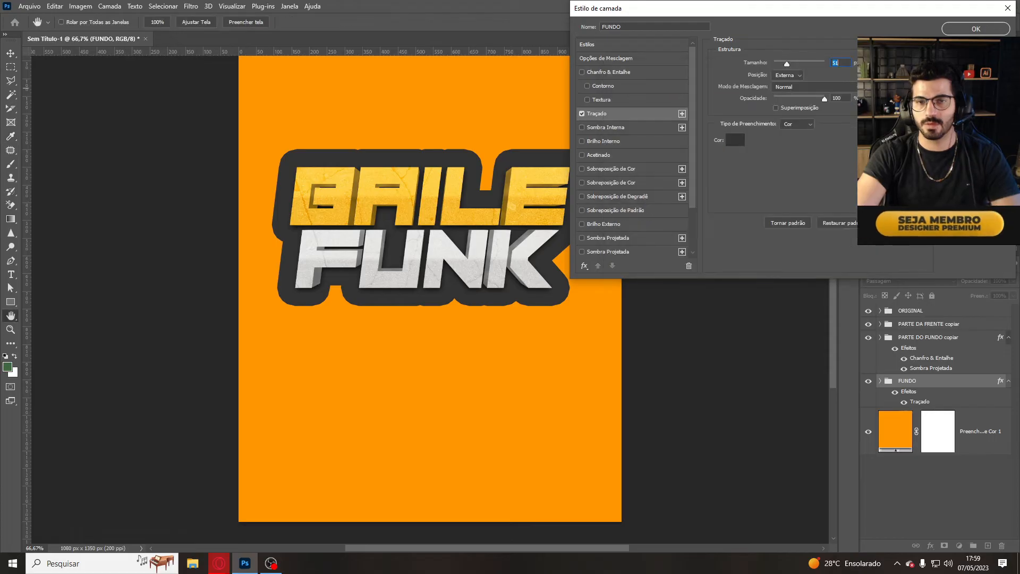
click(976, 29)
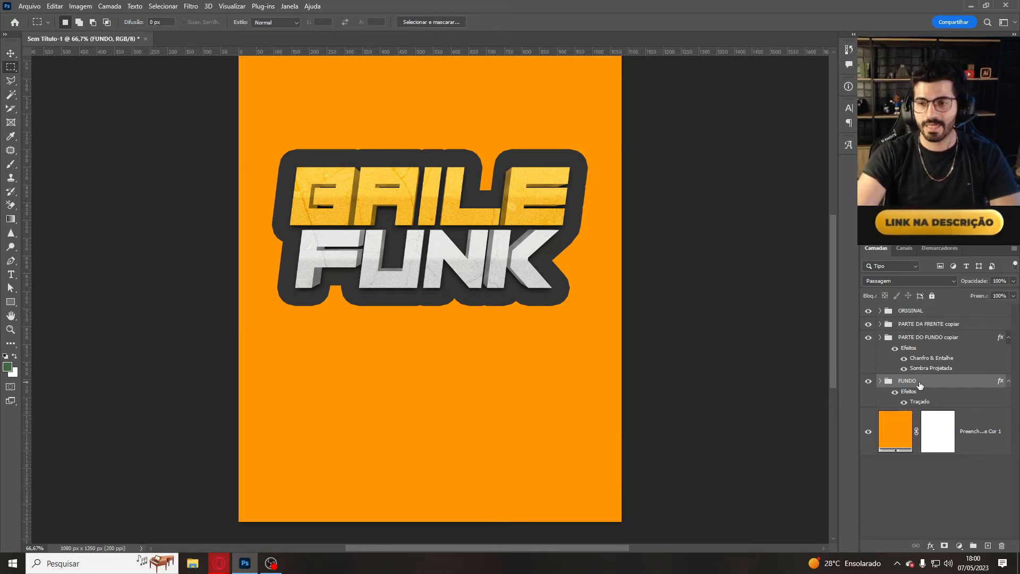
Place the FUNDO group inside a new parent group and name that parent FUNDO.
key(ctrl+g)
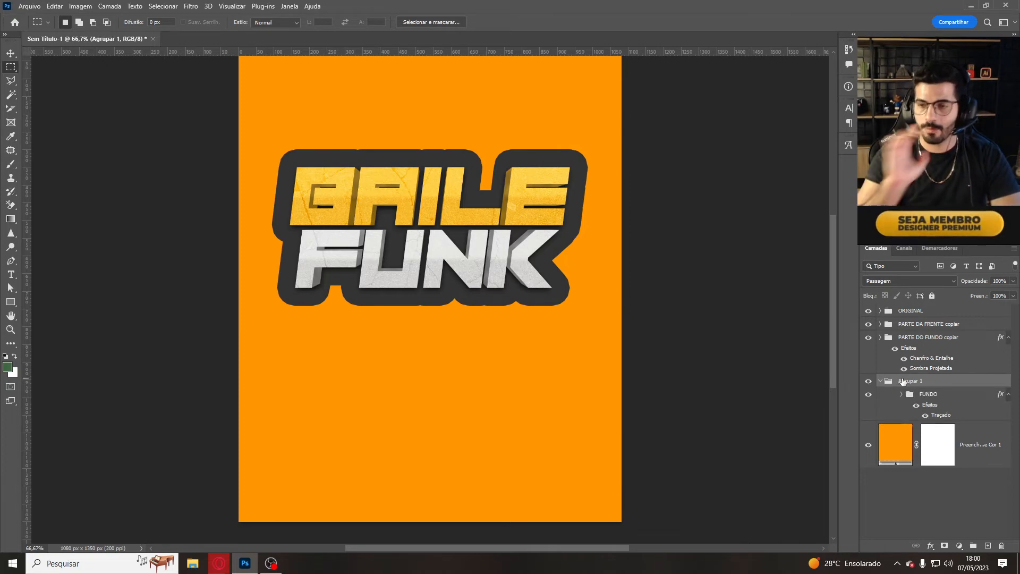
click(880, 381)
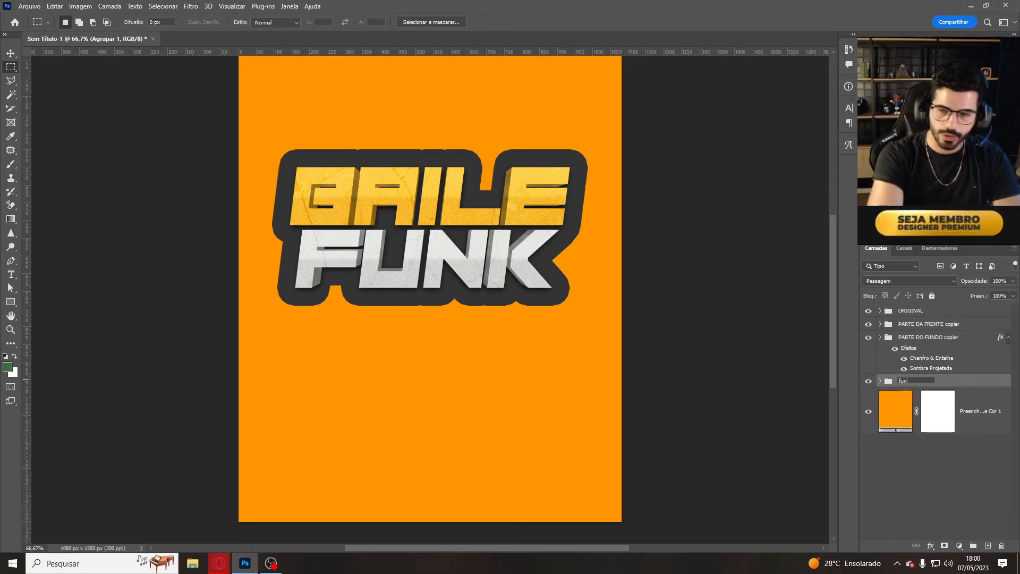
text(FUNDO)
key(Return)
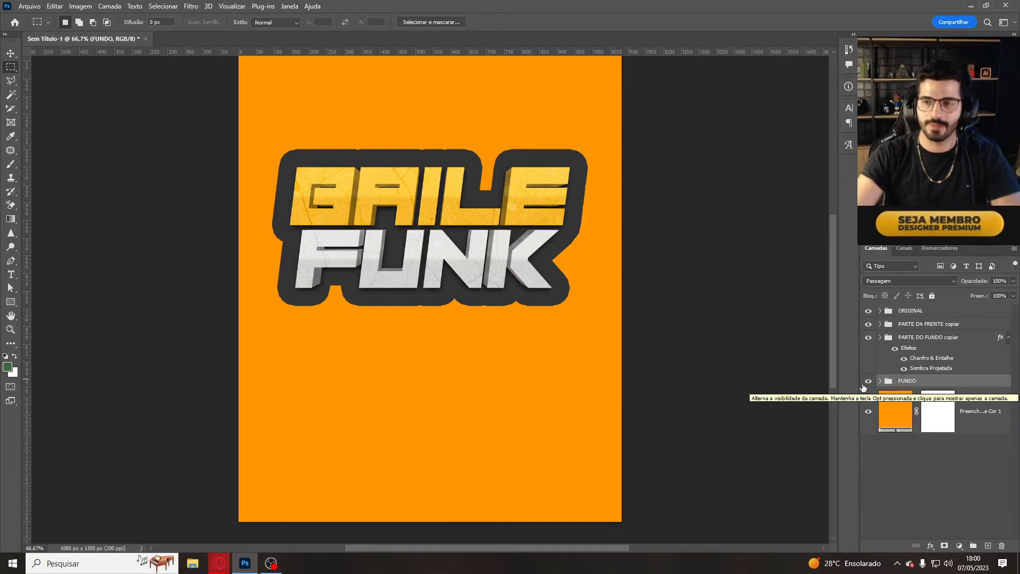
click(879, 380)
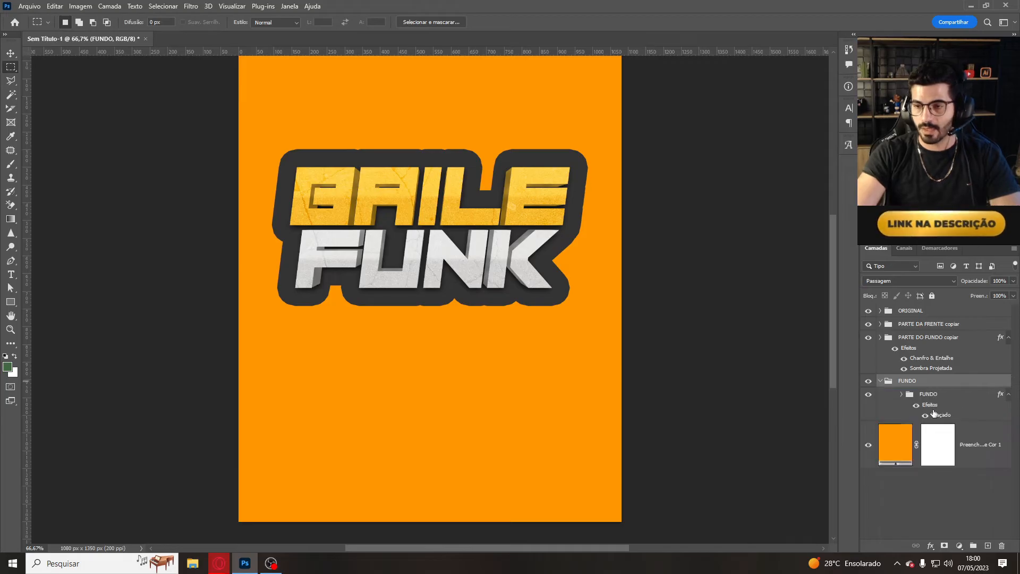
click(933, 398)
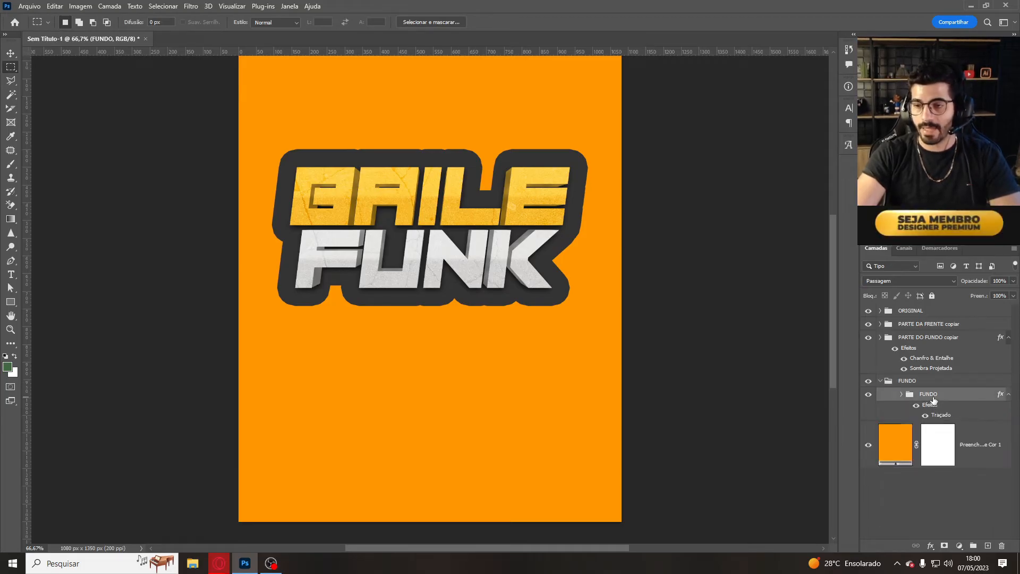
click(879, 380)
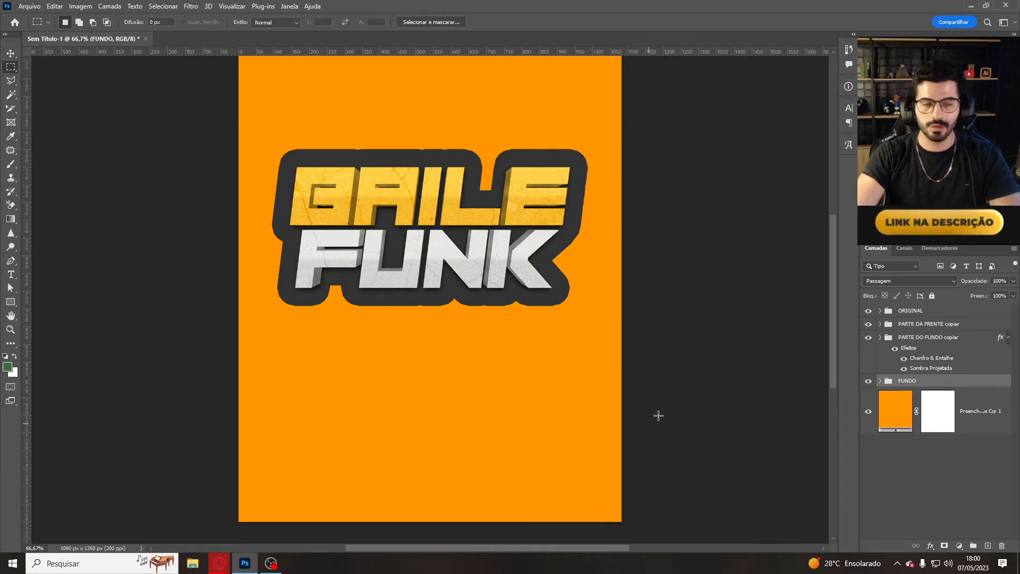
Paste the cracked concrete texture above the FUNDO group, move it over the lettering and clip it to that group.
key(ctrl+v)
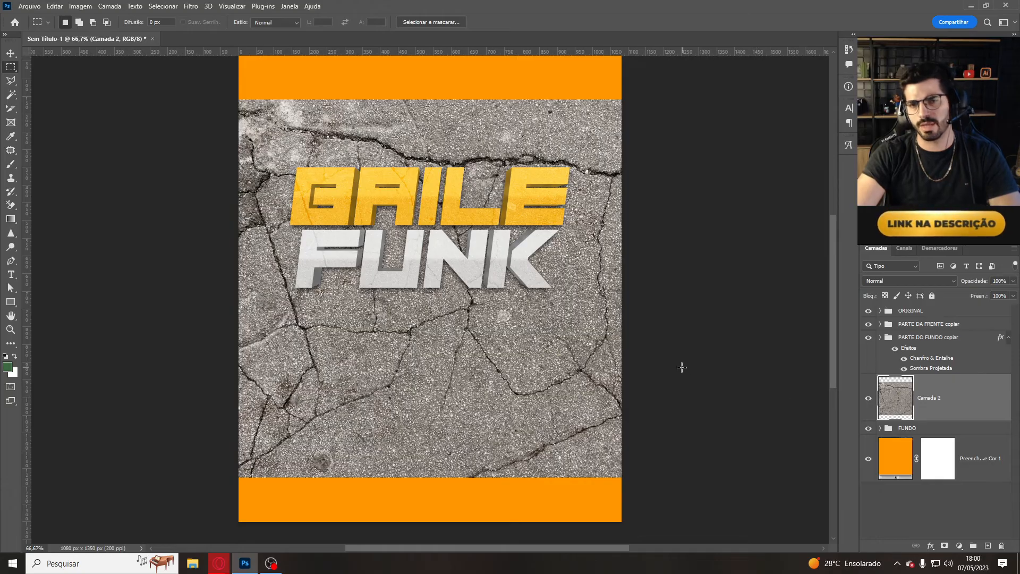
drag(637, 359, 590, 269)
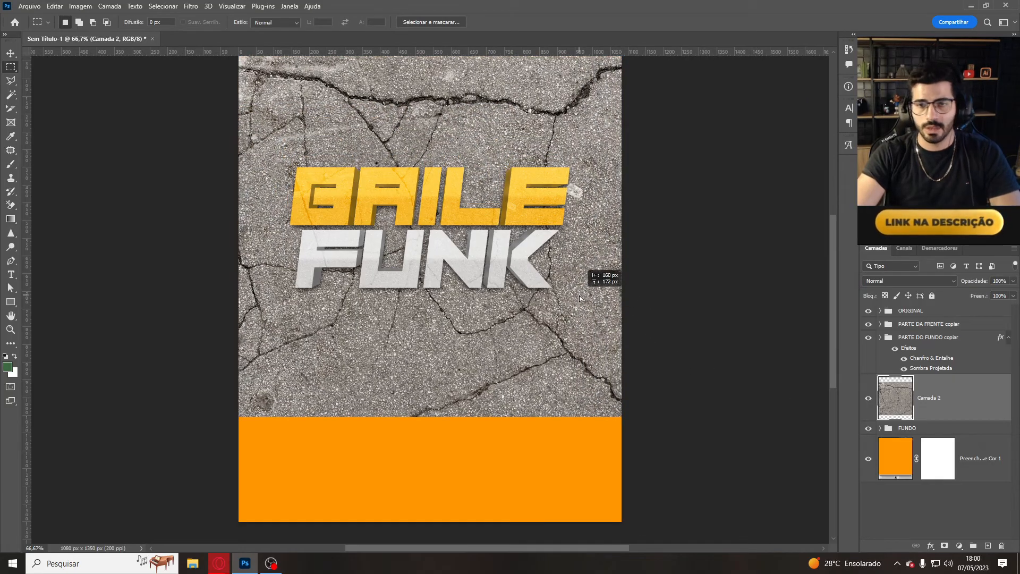
alt+click(941, 423)
key(alt+space)
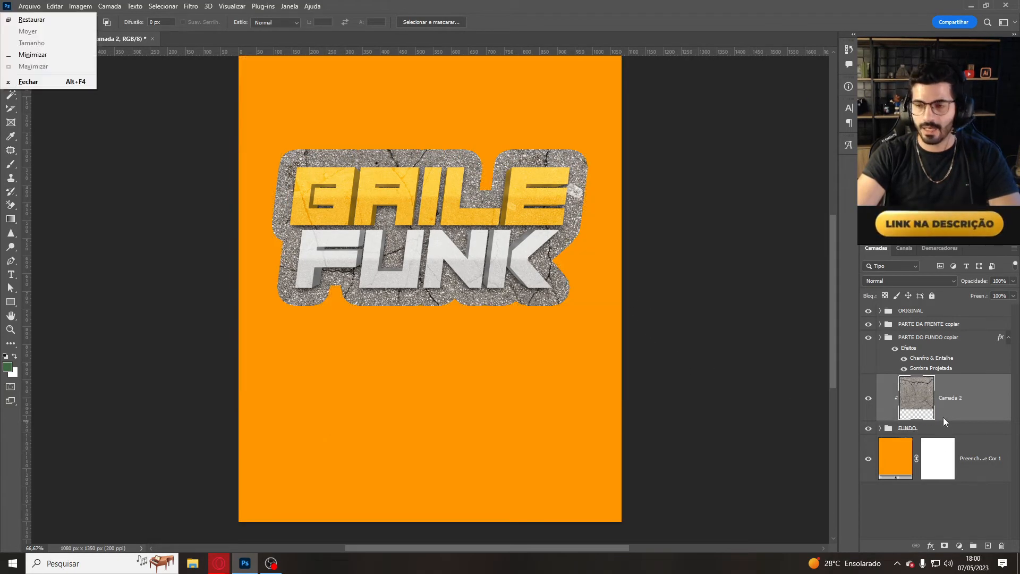
key(Escape)
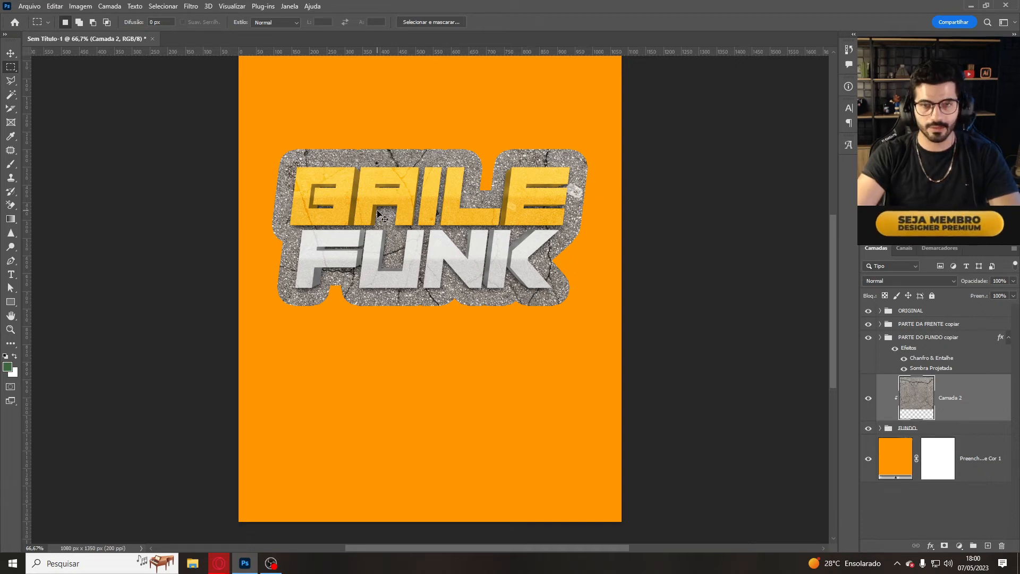
Reposition the clipped concrete texture with Free Transform so different cracks fall across the lettering's backing.
key(ctrl+t)
drag(626, 255, 649, 213)
key(Return)
key(m)
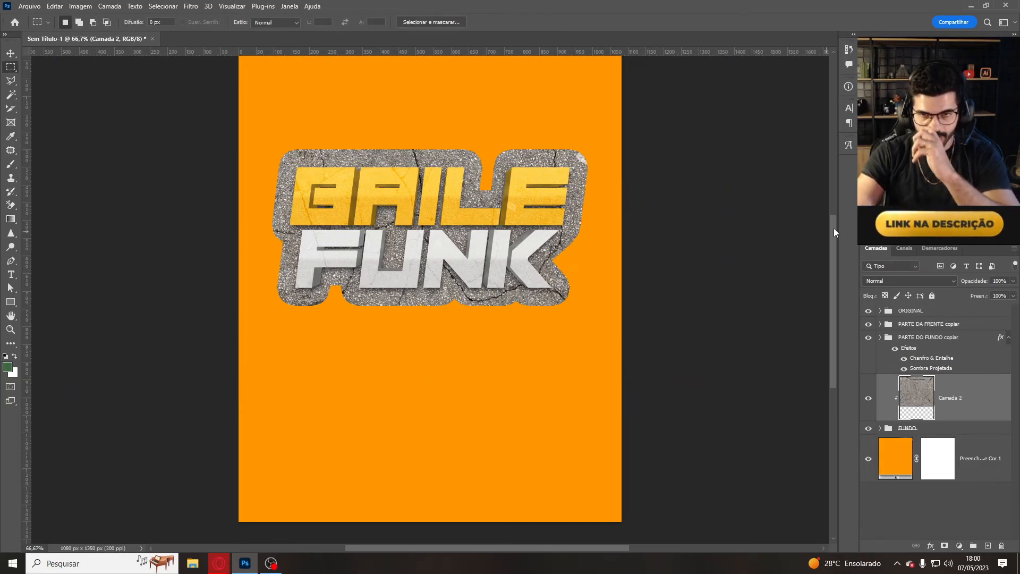
Set the Camada 2 texture's blend mode to Luz Indireta and its fill to 53%.
click(906, 282)
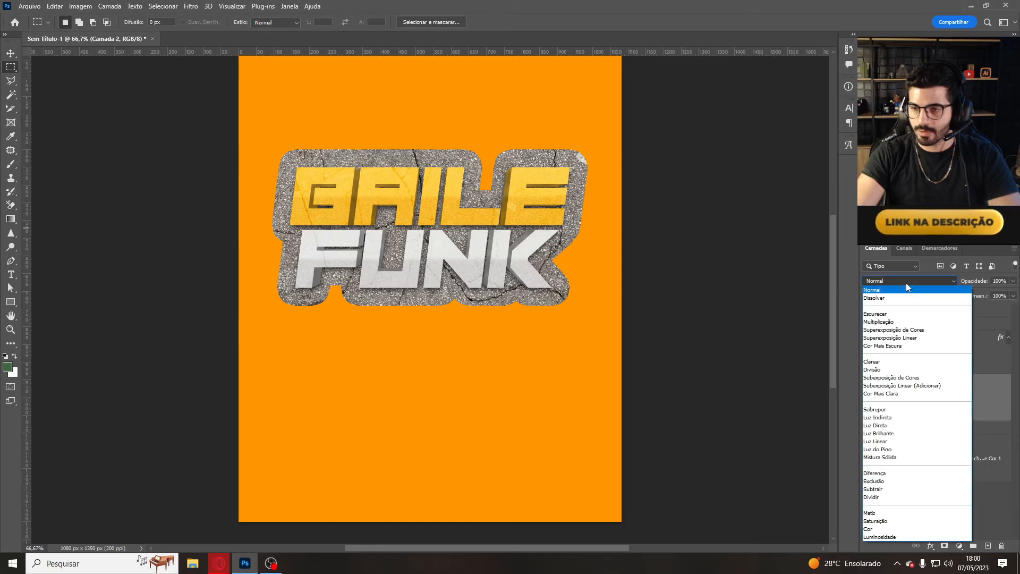
click(898, 418)
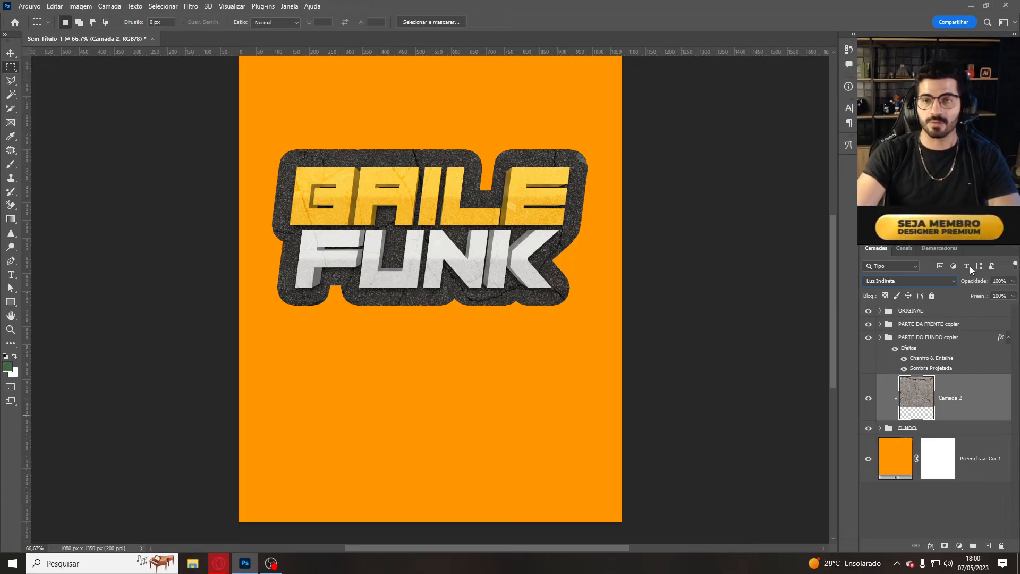
click(1013, 299)
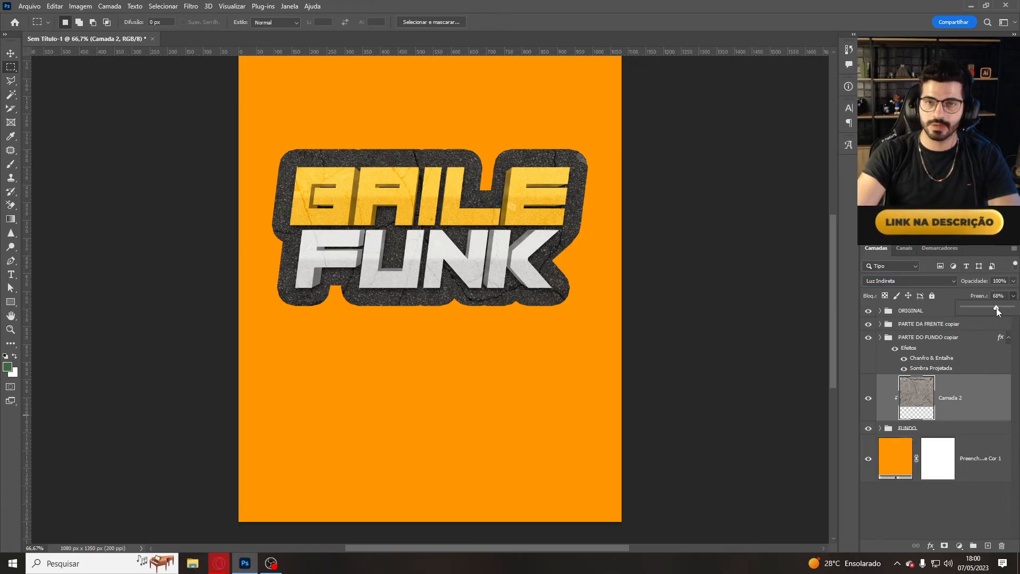
drag(1013, 314, 990, 311)
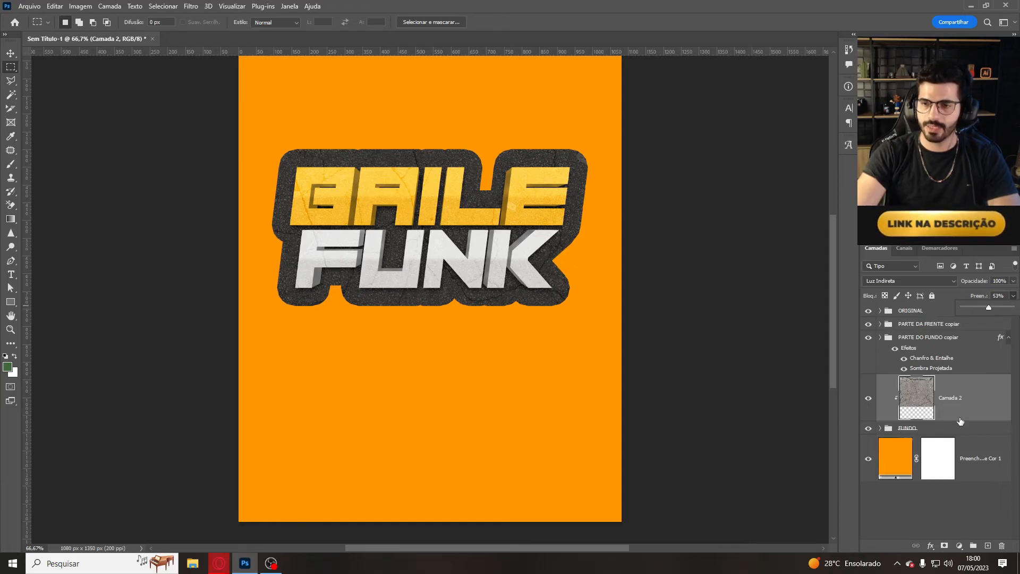
Group the Camada 2 texture and the FUNDO group together and name the new group FUNDO.
click(920, 431)
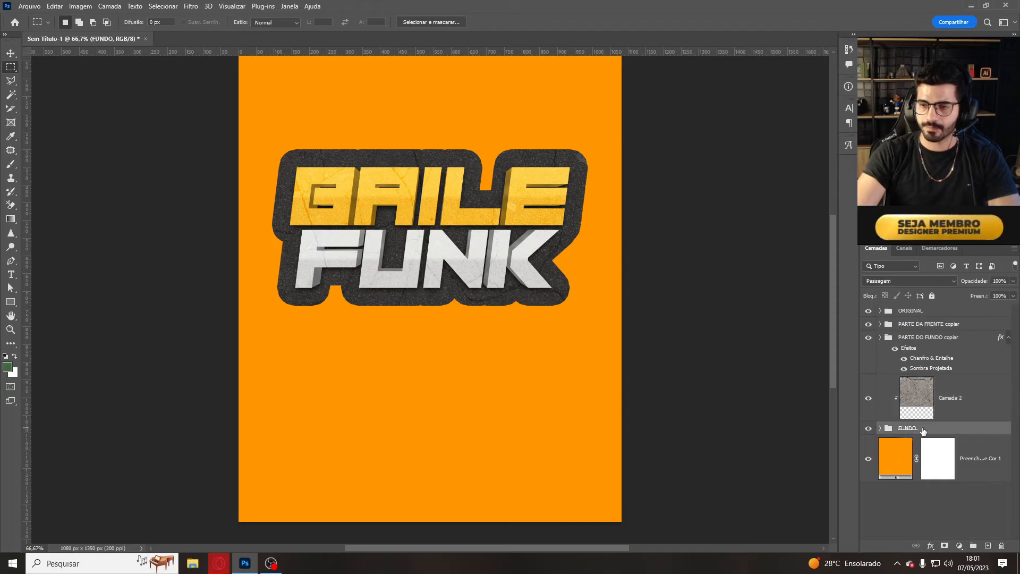
key(ctrl+g)
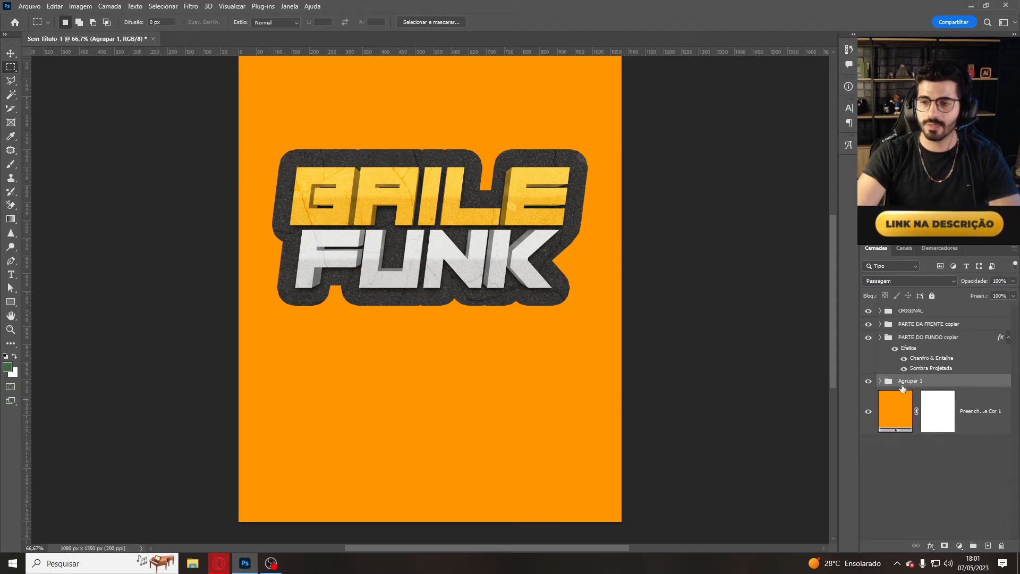
double_click(904, 380)
text(fundo)
key(Return)
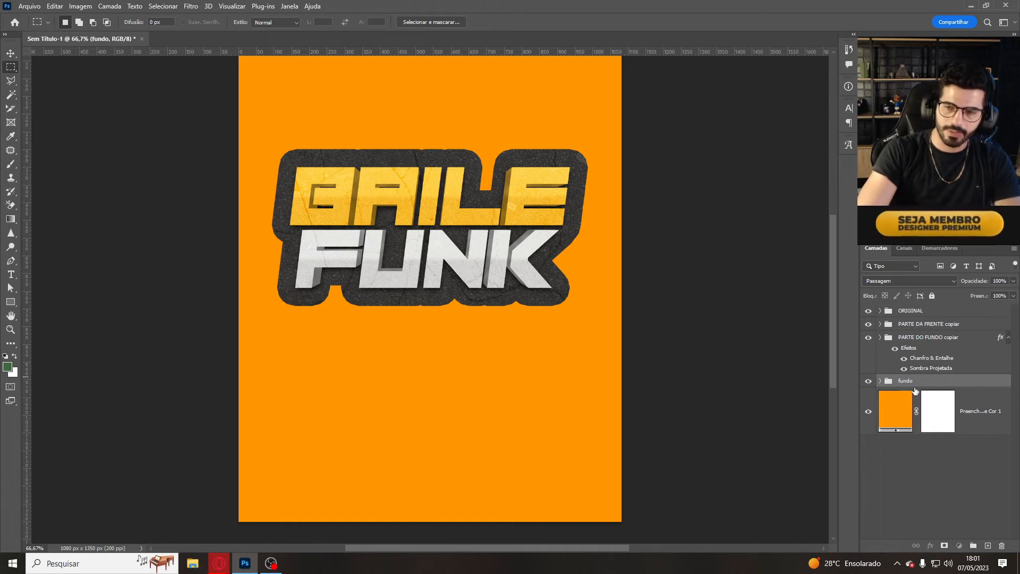
double_click(913, 380)
text(FUND)
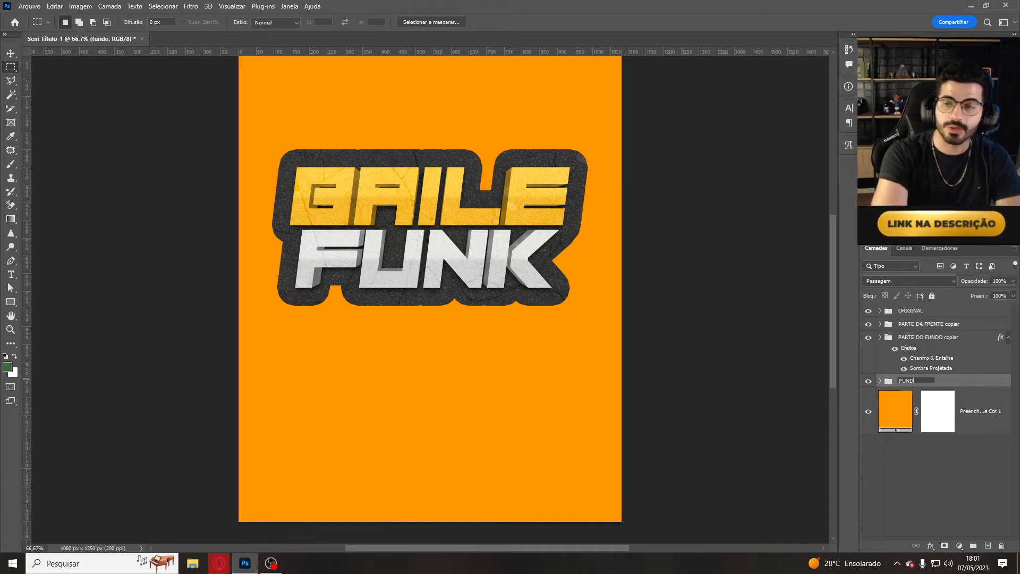
text(O)
key(Return)
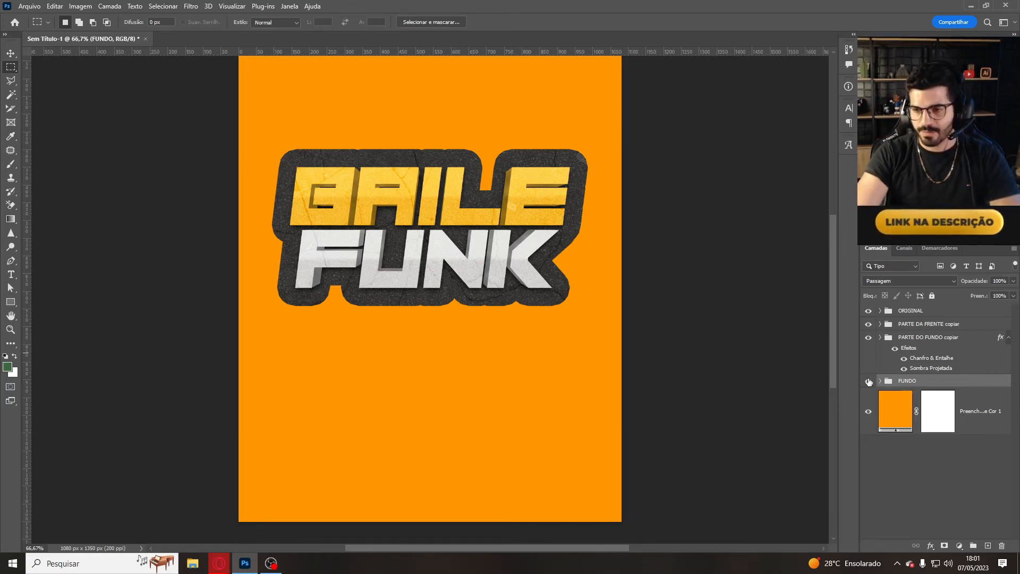
Add Chanfro & Entalhe to FUNDO with depth 490%, size 9 px, softening 0 px, highlight opacity 70% and shadow opacity 19%.
click(930, 546)
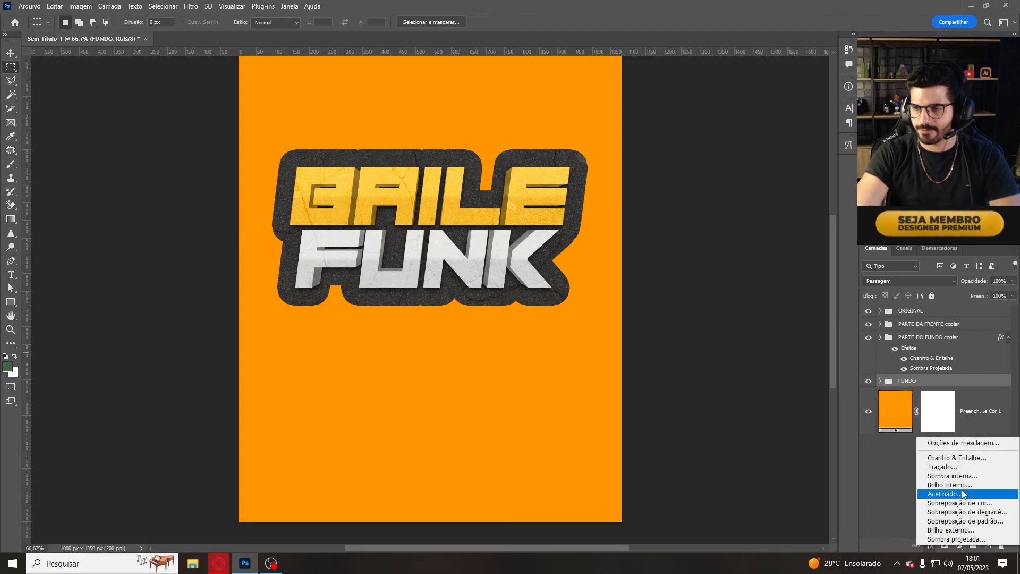
click(967, 459)
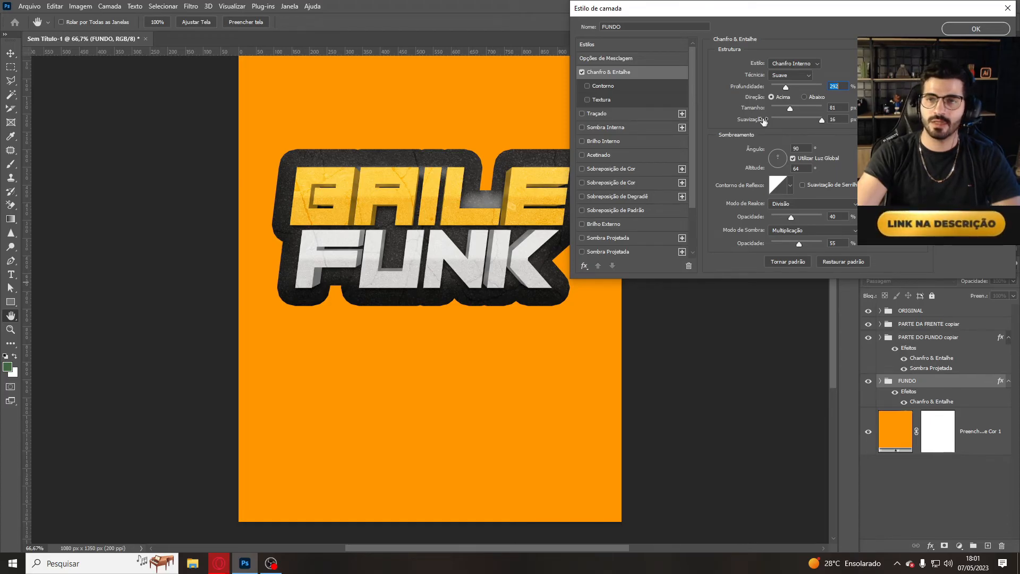
mouse_move(783, 90)
mouse_down()
mouse_move(817, 84)
mouse_move(750, 84)
mouse_move(810, 90)
mouse_move(794, 109)
mouse_move(779, 108)
mouse_move(796, 121)
mouse_move(770, 120)
mouse_move(776, 109)
mouse_up()
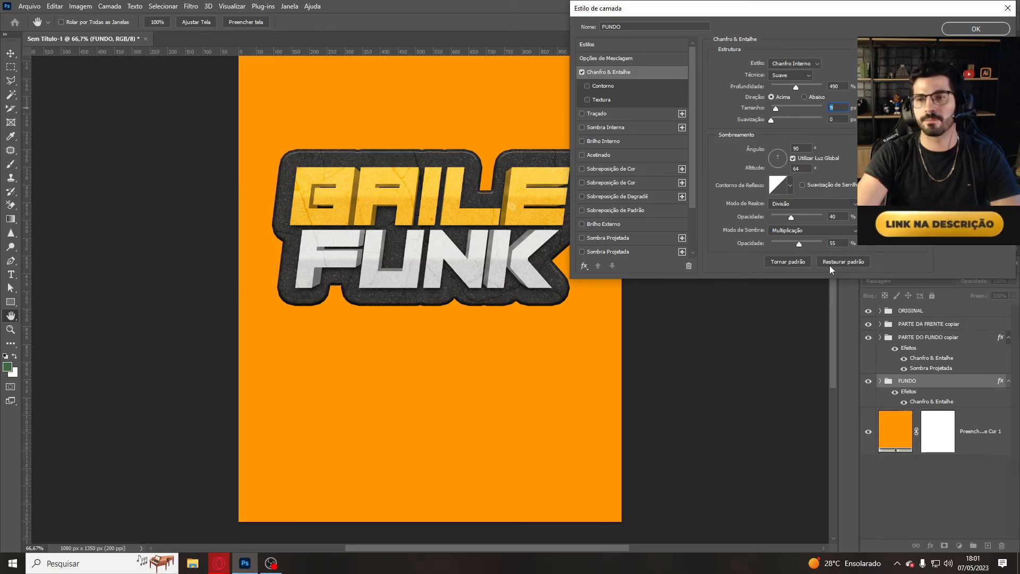
drag(799, 243, 807, 218)
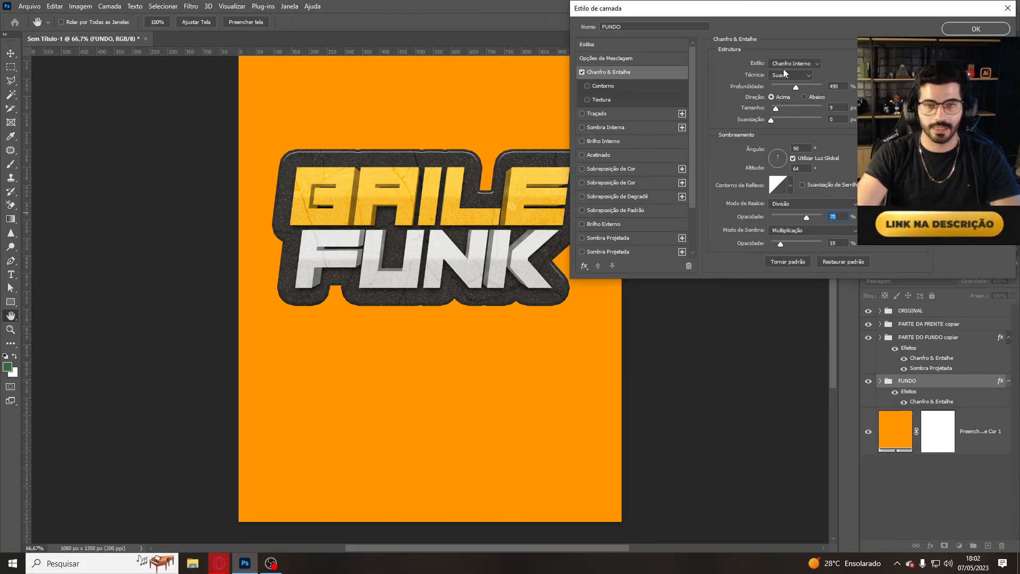
drag(816, 8, 824, 28)
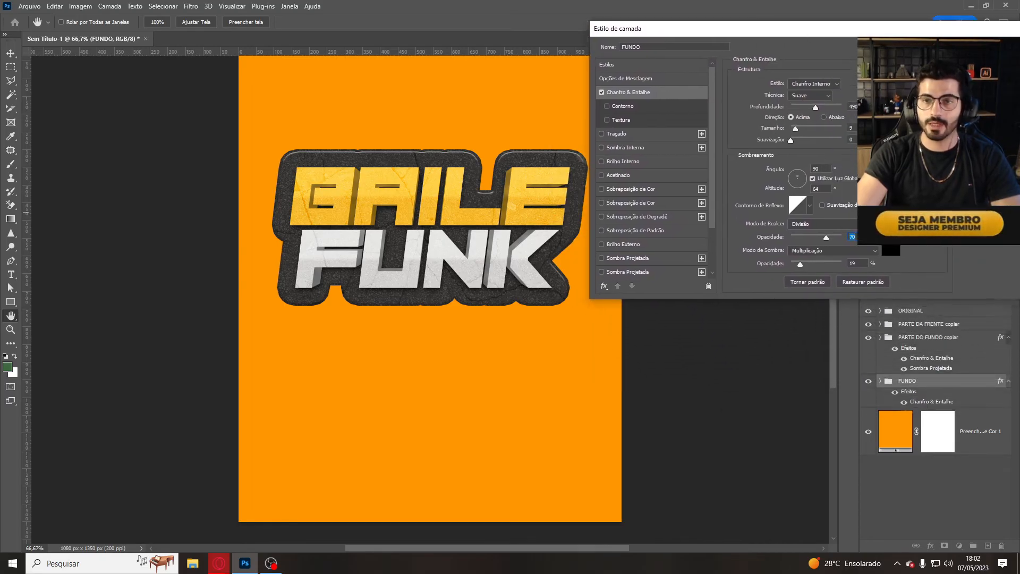
Enable the Acetinado effect on FUNDO in Divisão mode with 32% opacity, and reduce its distance and size.
click(602, 175)
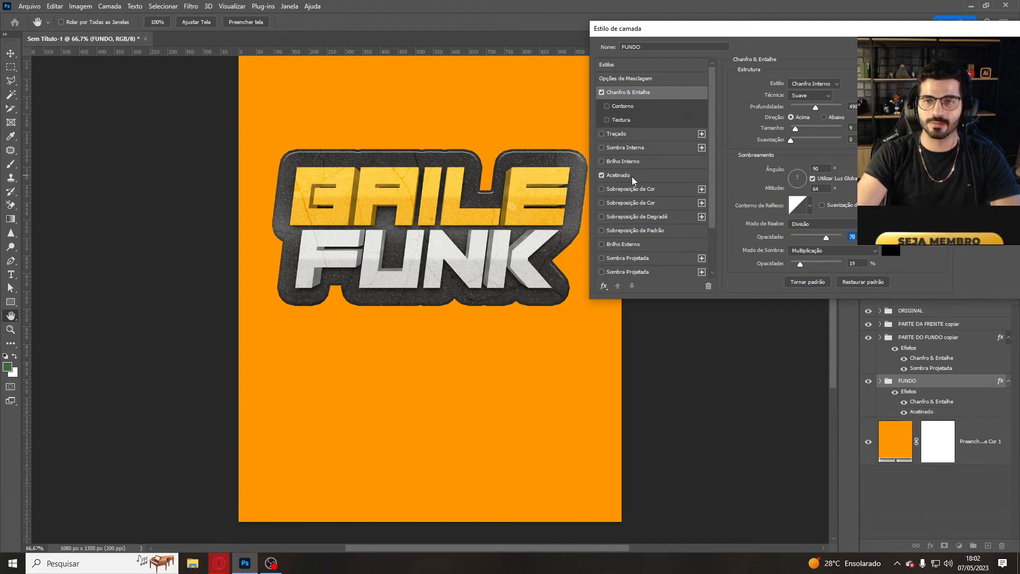
click(633, 176)
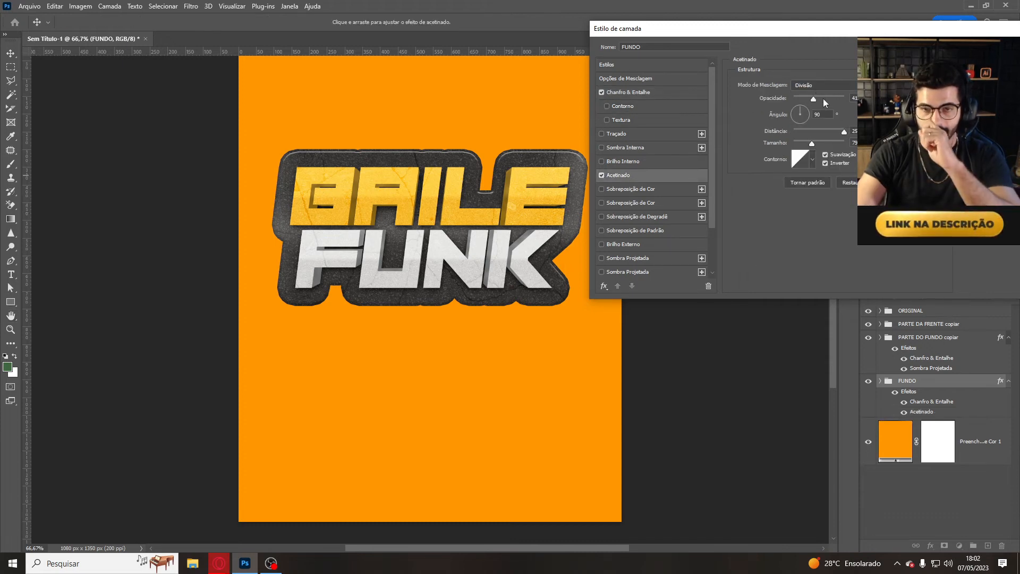
mouse_move(823, 98)
mouse_down()
mouse_move(845, 97)
mouse_move(760, 101)
mouse_move(833, 101)
mouse_move(809, 98)
mouse_up()
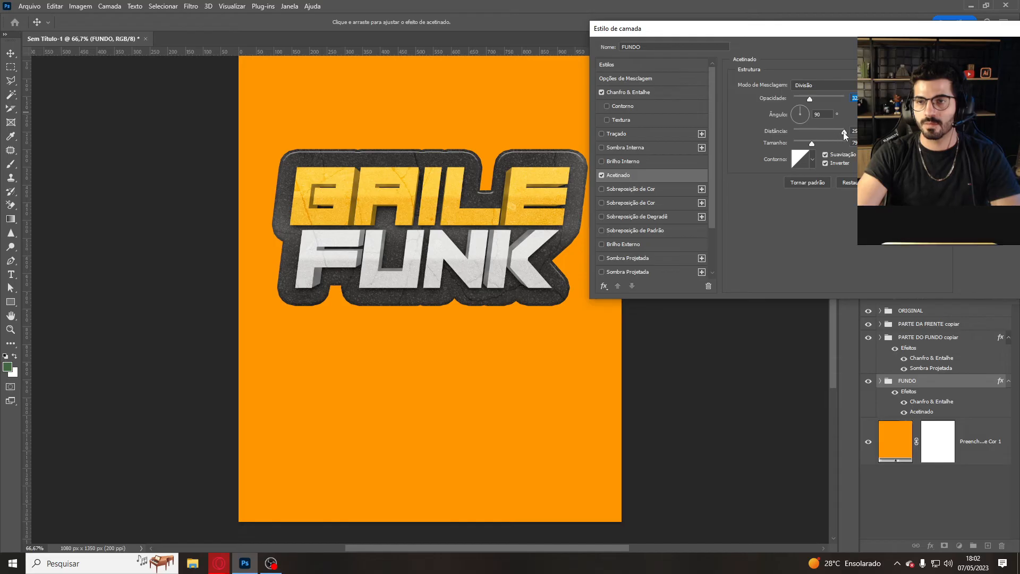
drag(844, 133, 804, 145)
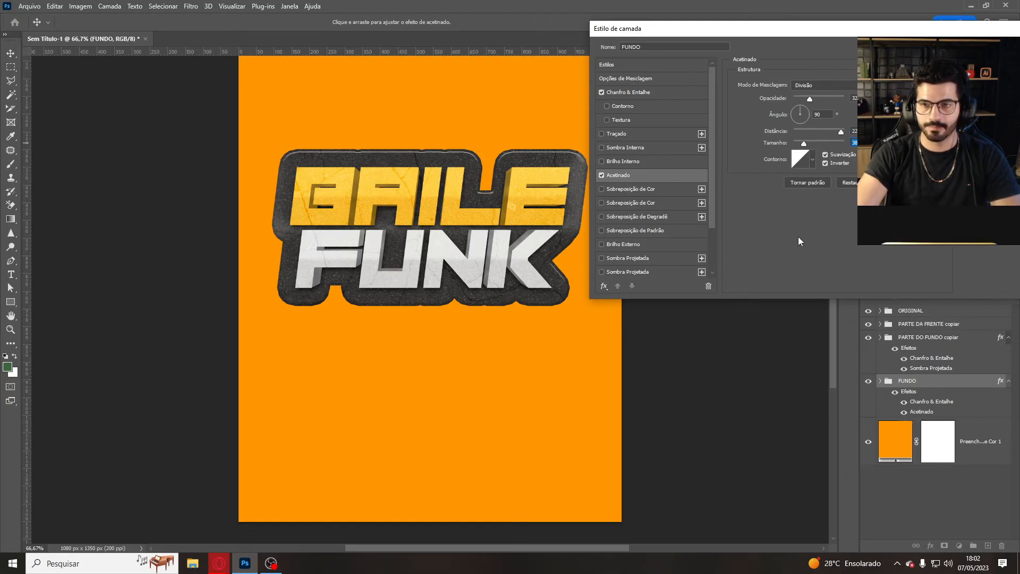
Add a Sobreposição de Cor effect to FUNDO in Multiplicação mode with colour #1d1d1d and raise its opacity to the maximum.
click(603, 189)
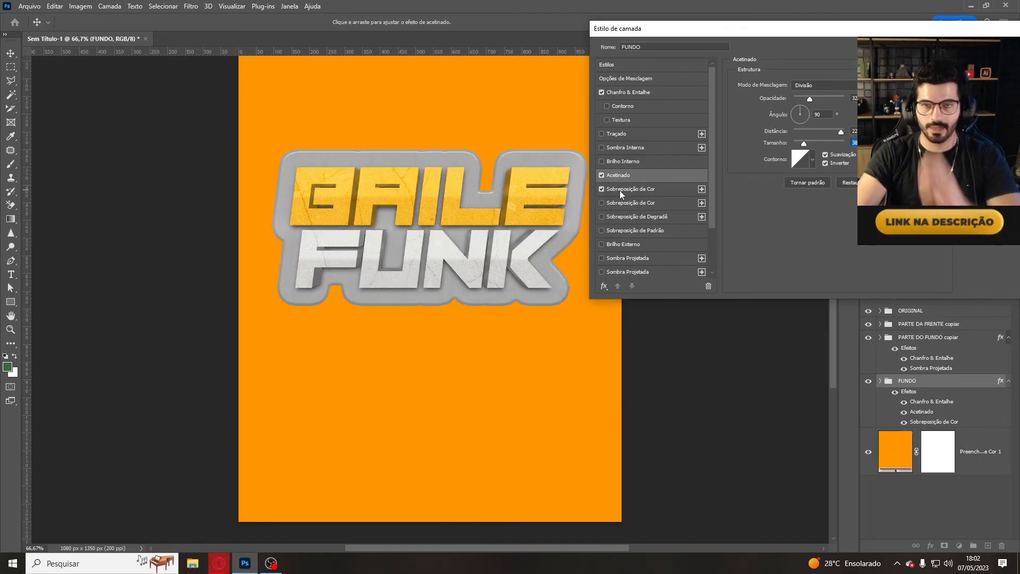
click(634, 190)
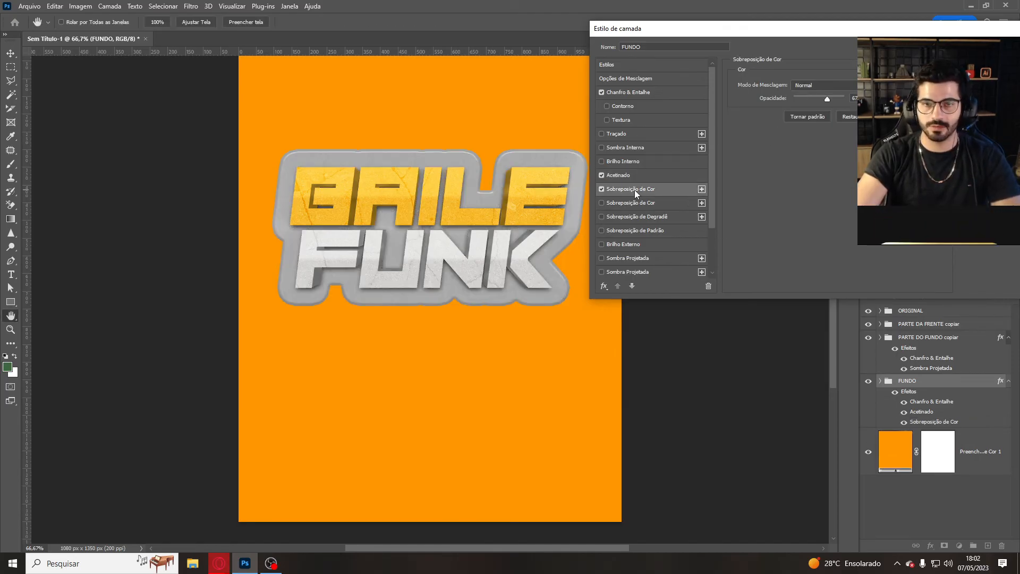
click(828, 88)
click(817, 126)
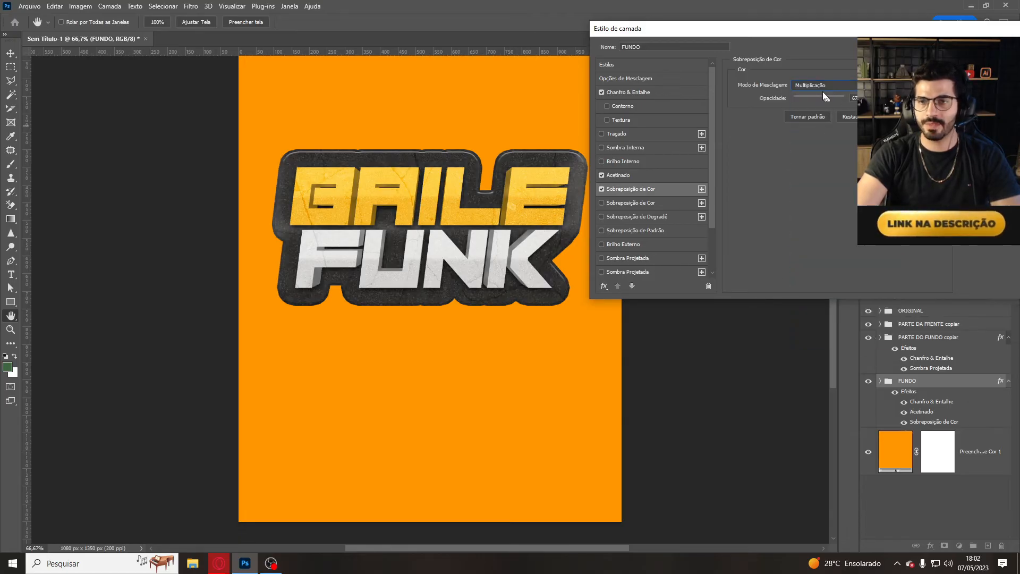
click(876, 85)
drag(619, 201, 609, 214)
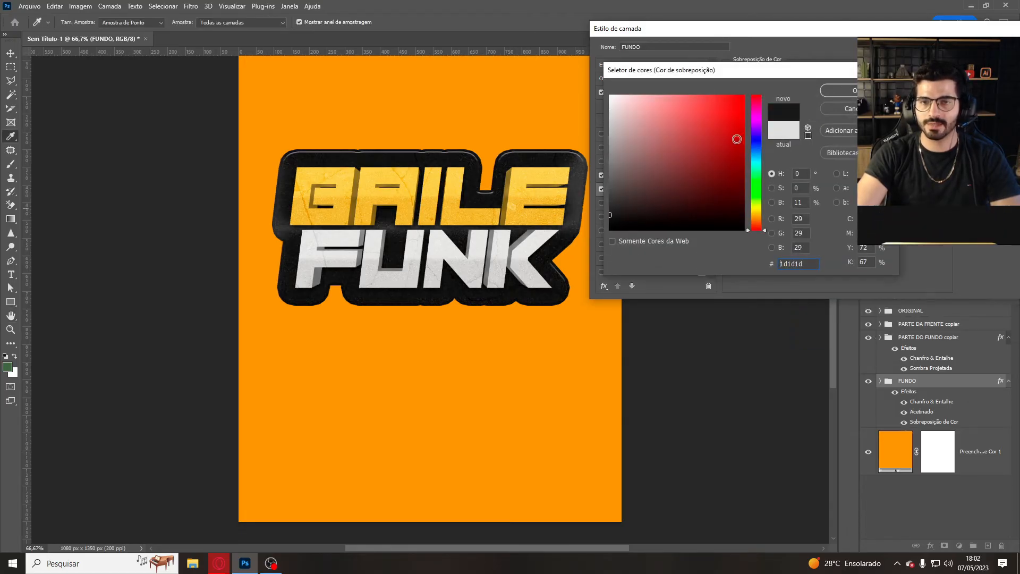
click(838, 91)
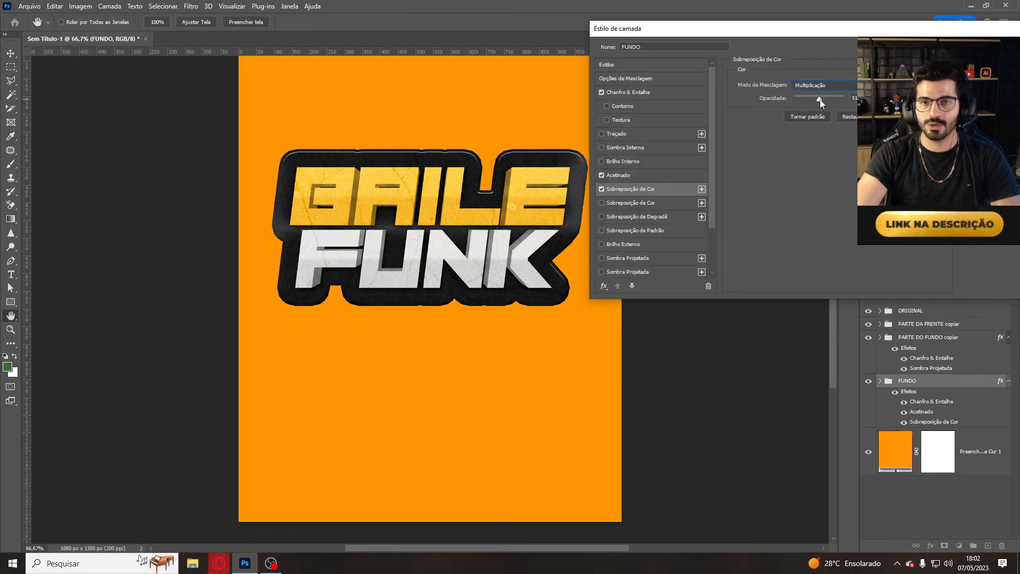
drag(820, 100, 843, 102)
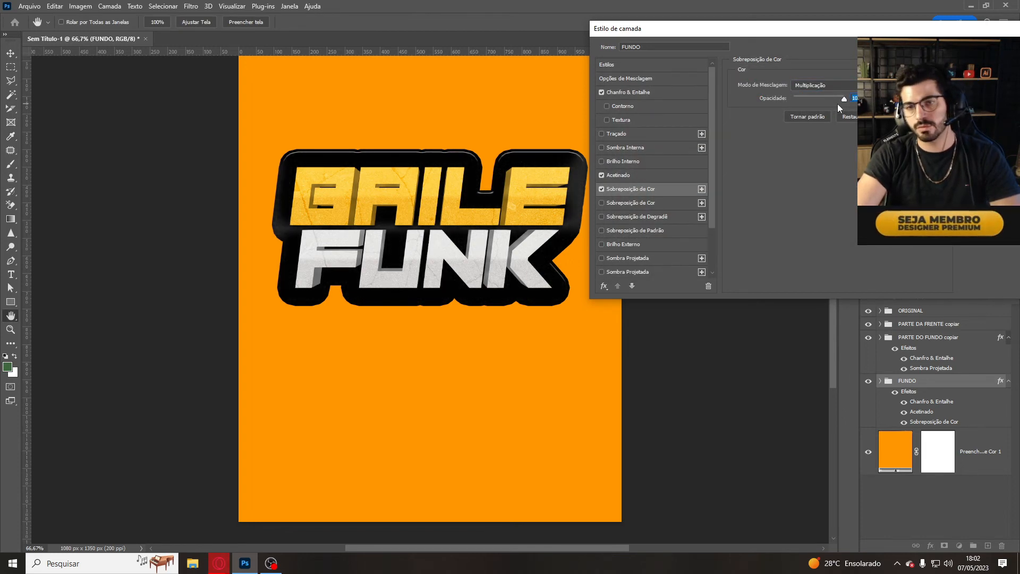
Lower the FUNDO colour overlay's opacity to 27% and apply the layer style.
click(809, 99)
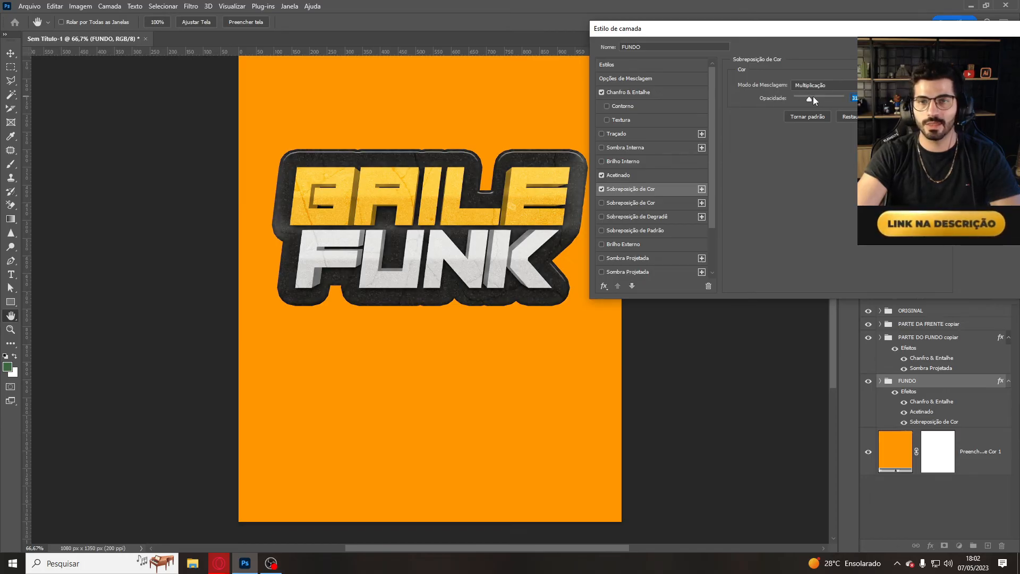
click(808, 98)
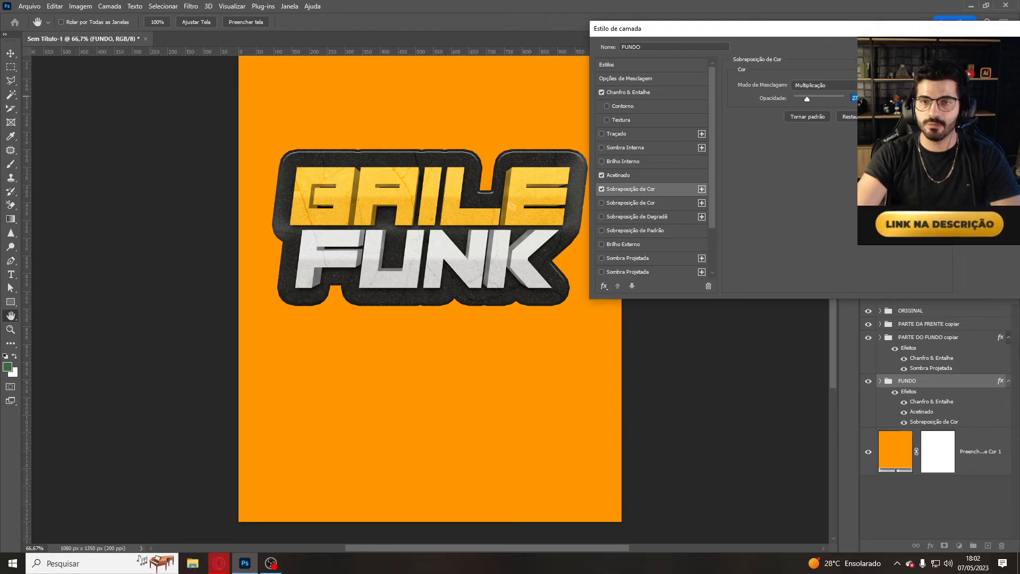
key(Return)
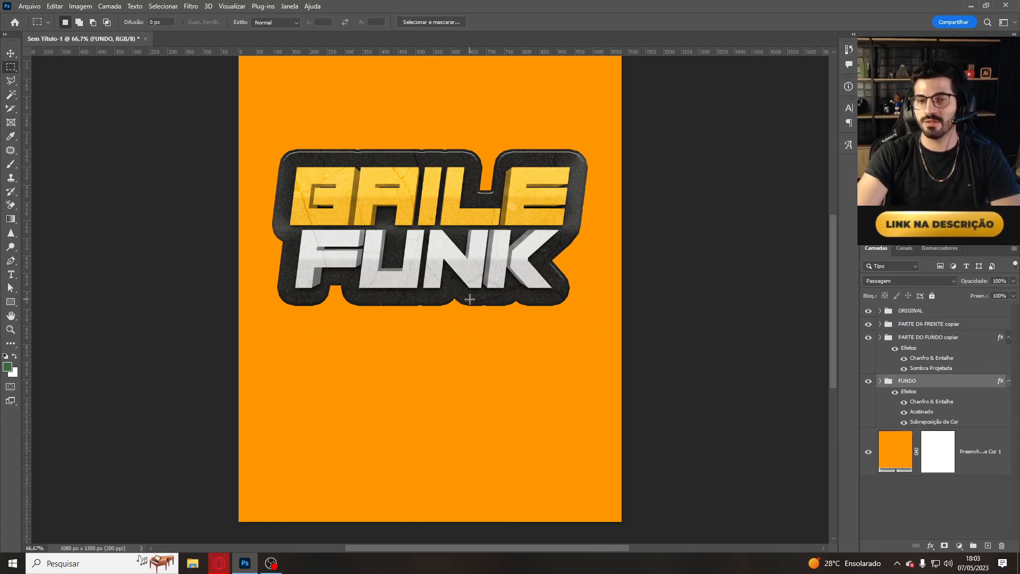
Group PARTE DA FRENTE copiar, PARTE DO FUNDO copiar and FUNDO together and name the group BAILE FUNK.
shift+click(933, 325)
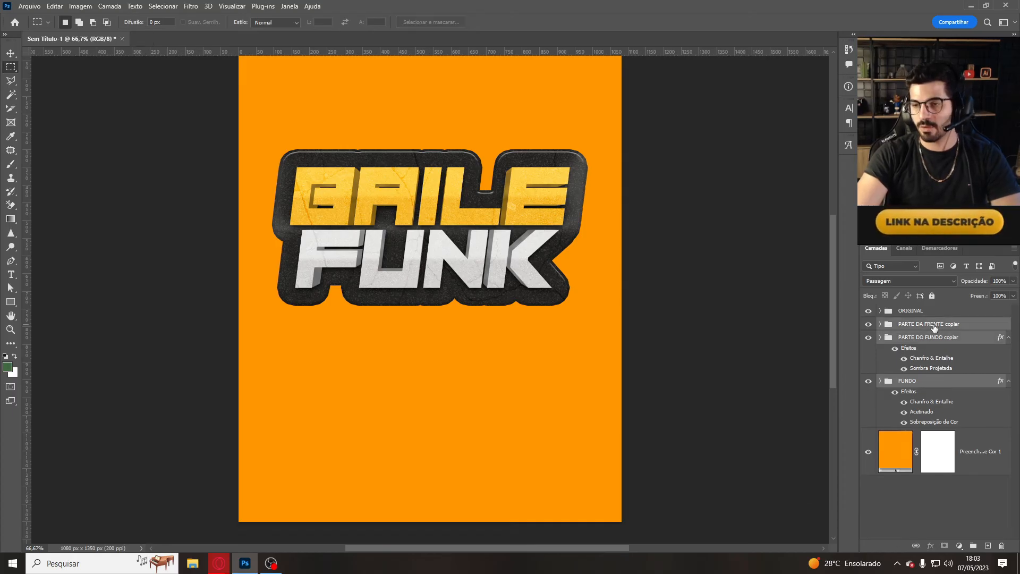
key(ctrl+g)
click(869, 325)
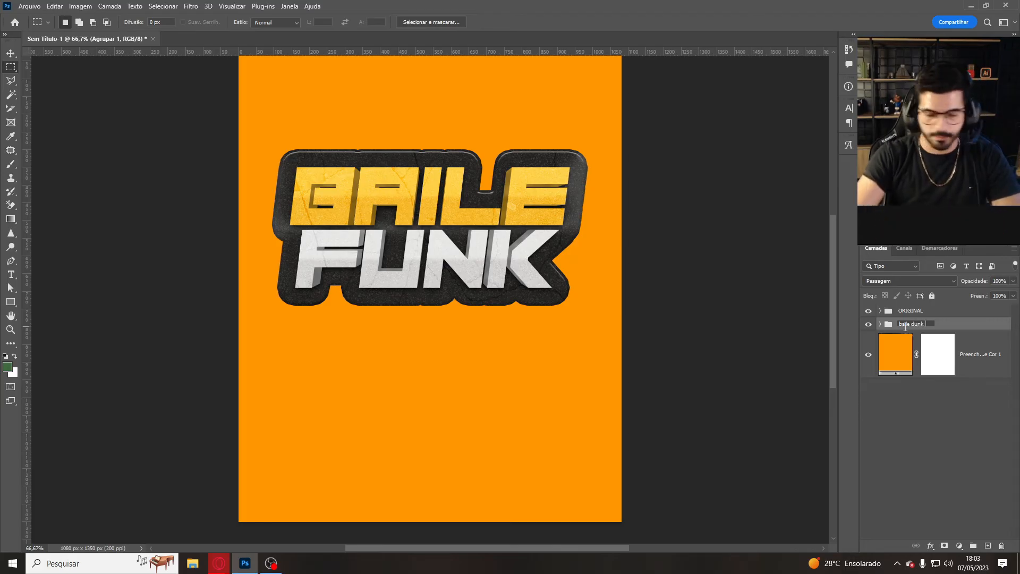
text(UNK)
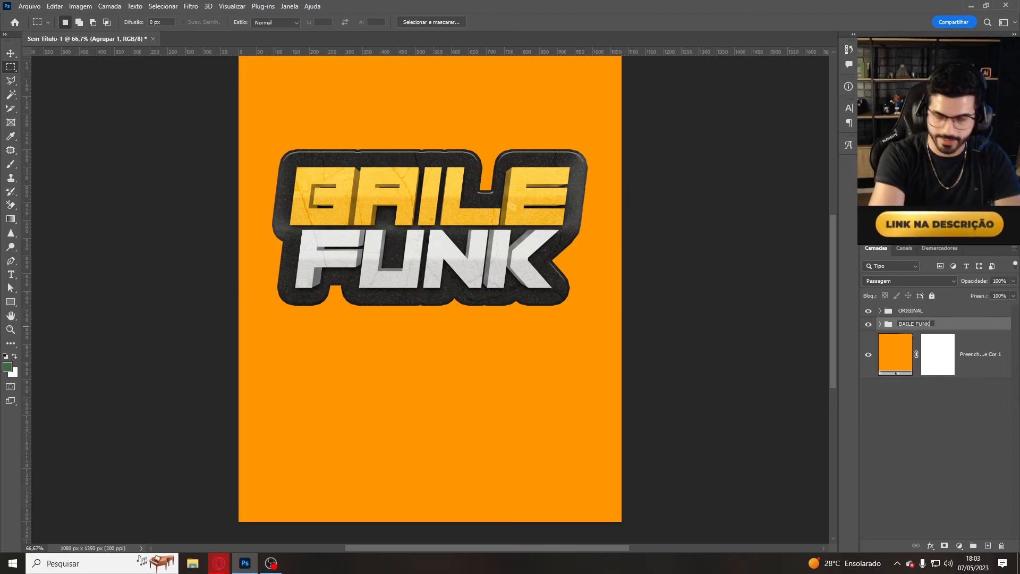
key(Return)
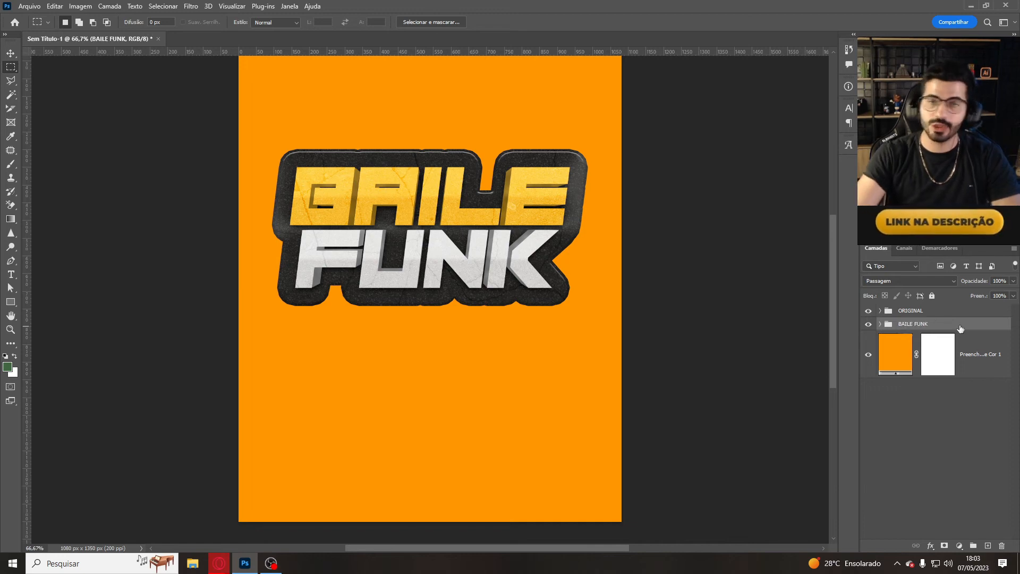
Save the document to the desktop as BAILE FUNK 3D in PSB format with maximized compatibility.
click(880, 312)
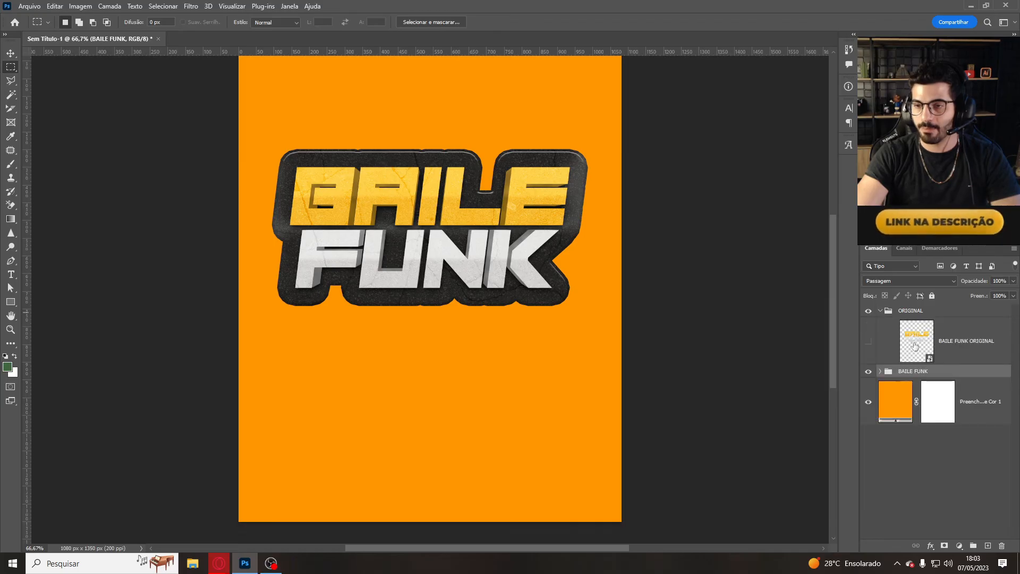
click(879, 312)
key(ctrl+shift+s)
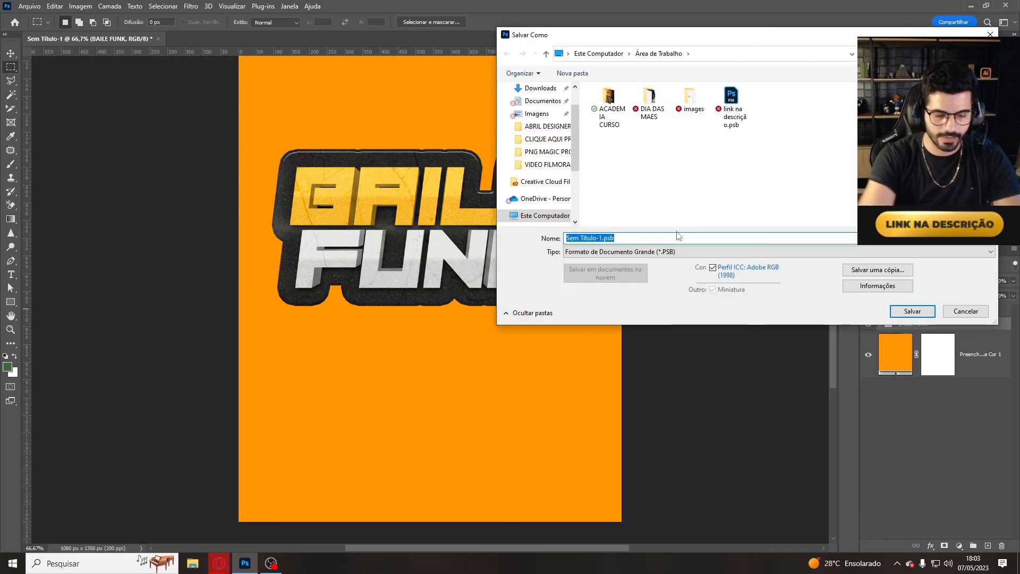
text(BAILE FUNK)
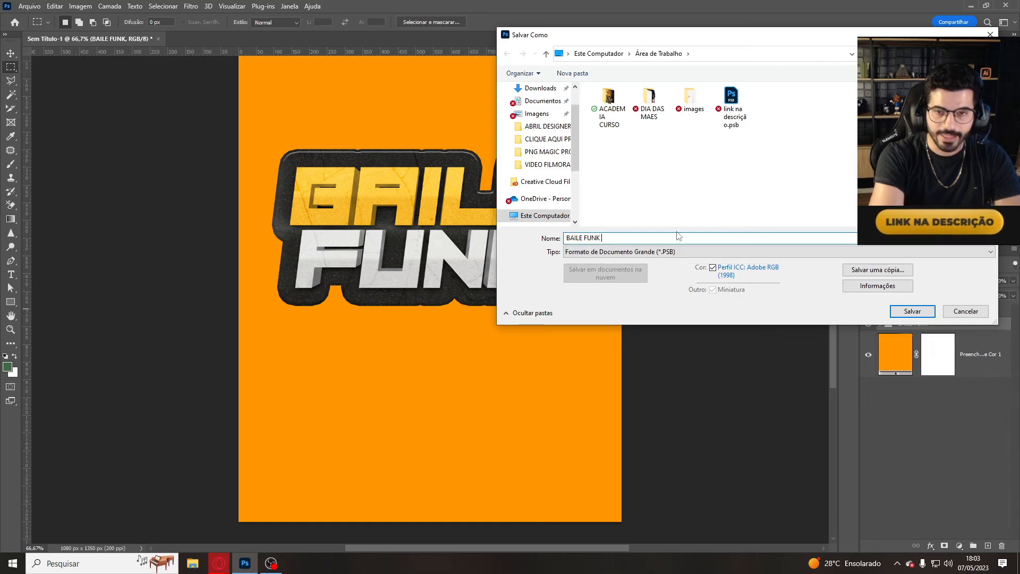
text( 3D)
key(Return)
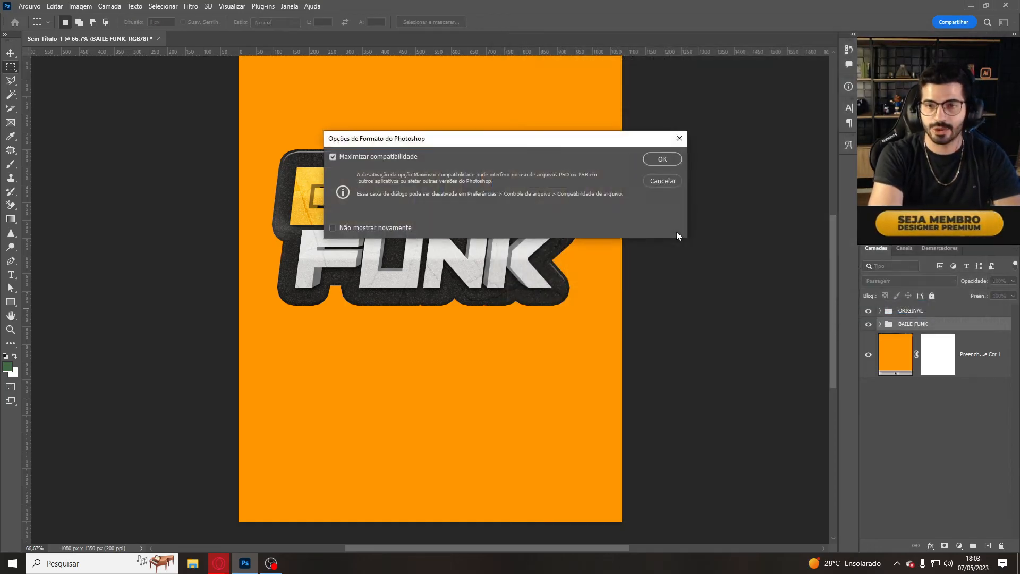
key(Return)
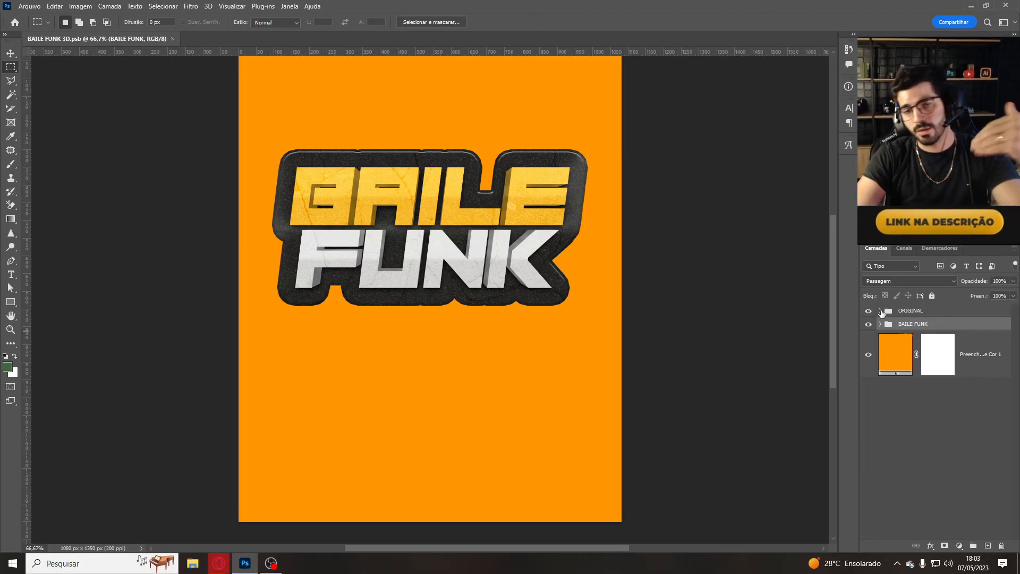
Look inside the BAILE FUNK ORIGINAL smart object in the ORIGINAL group and close it.
click(881, 312)
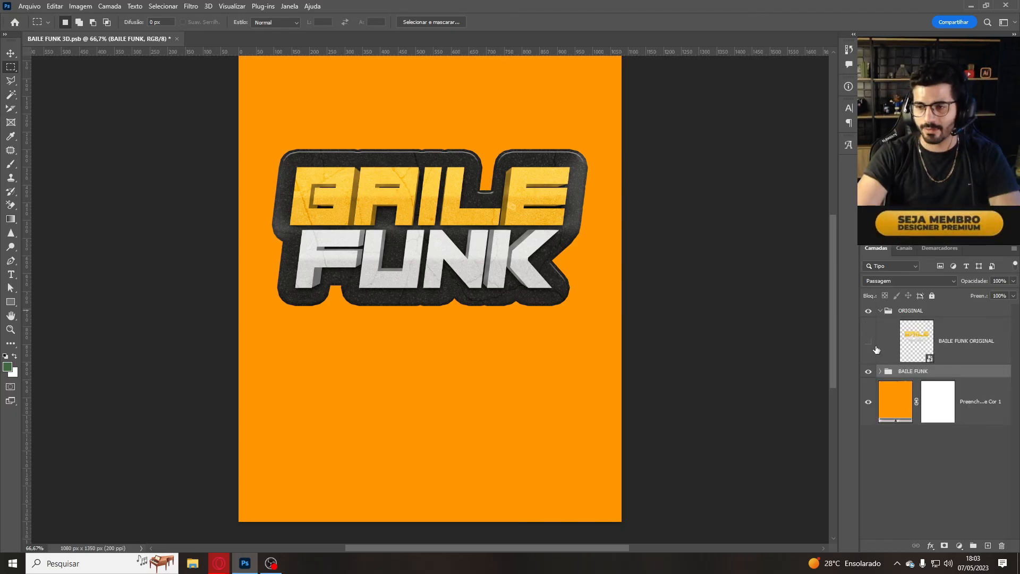
double_click(917, 359)
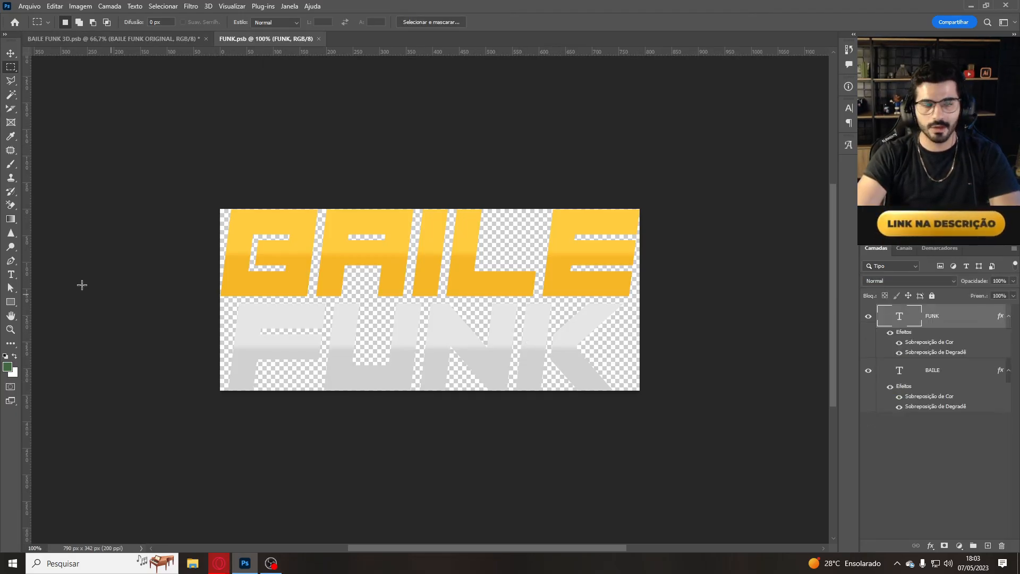
click(319, 38)
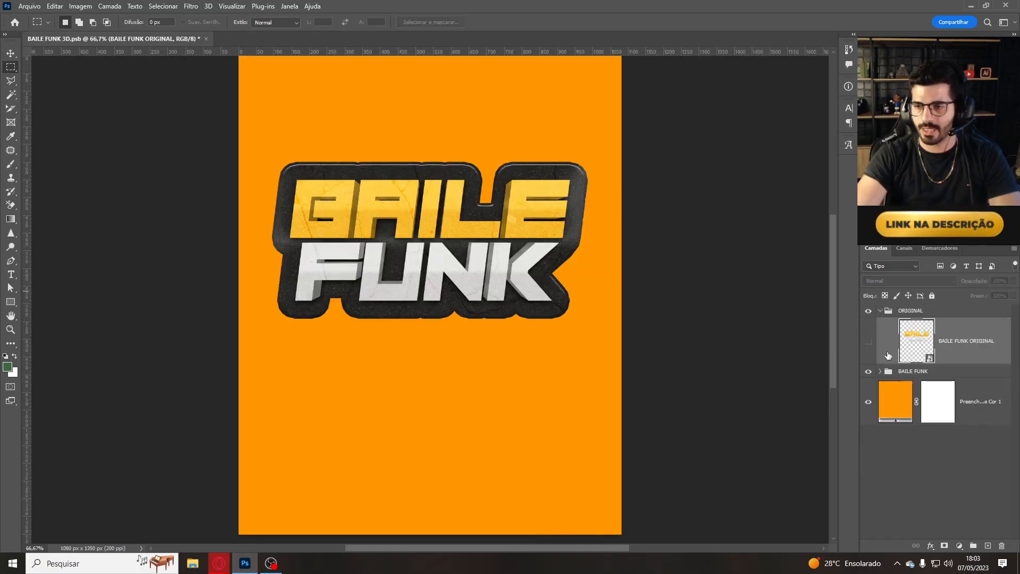
Open the BAILE FUNK ORIGINAL smart object and replace the word FUNK with a first name.
double_click(930, 360)
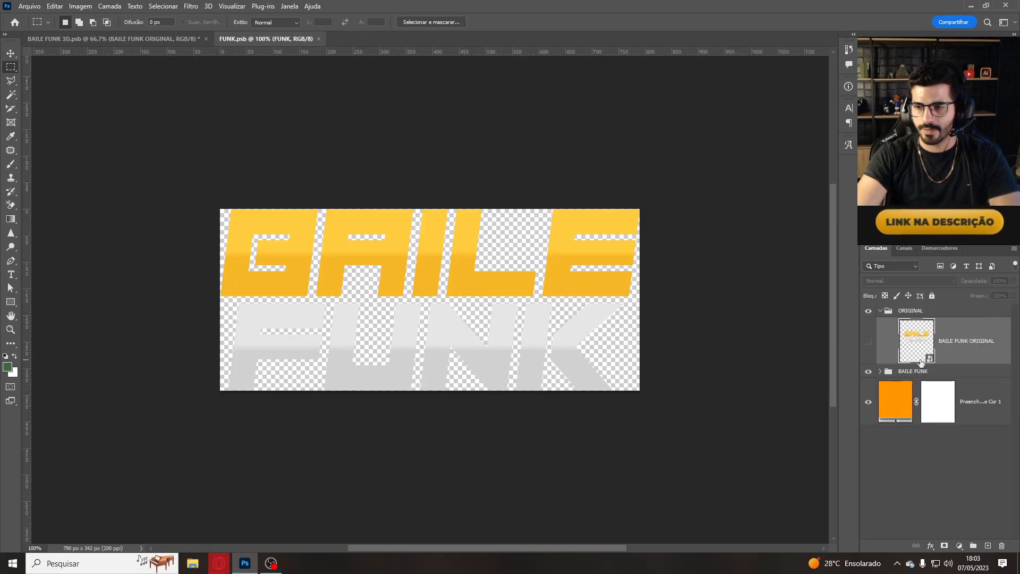
click(11, 274)
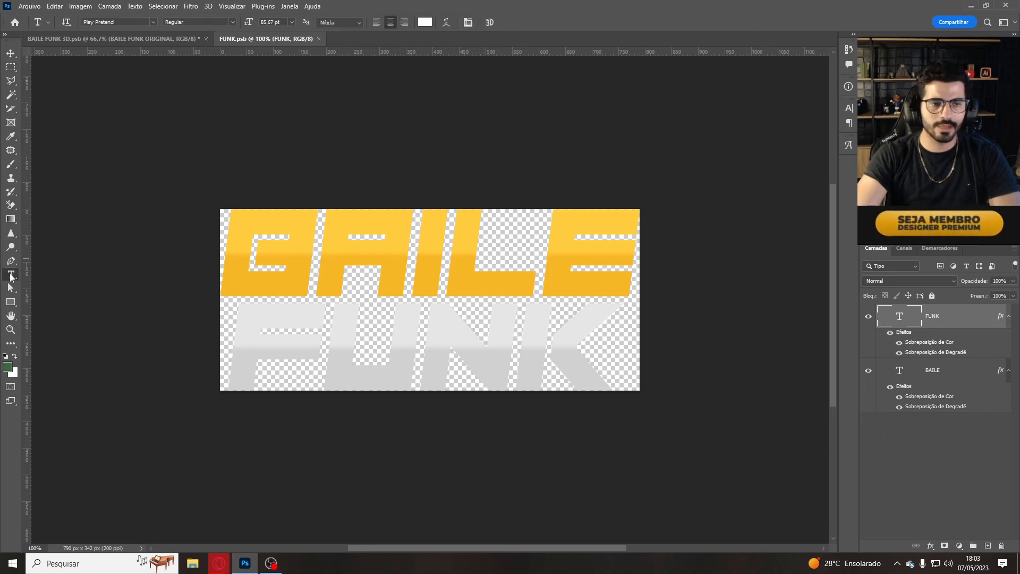
double_click(451, 268)
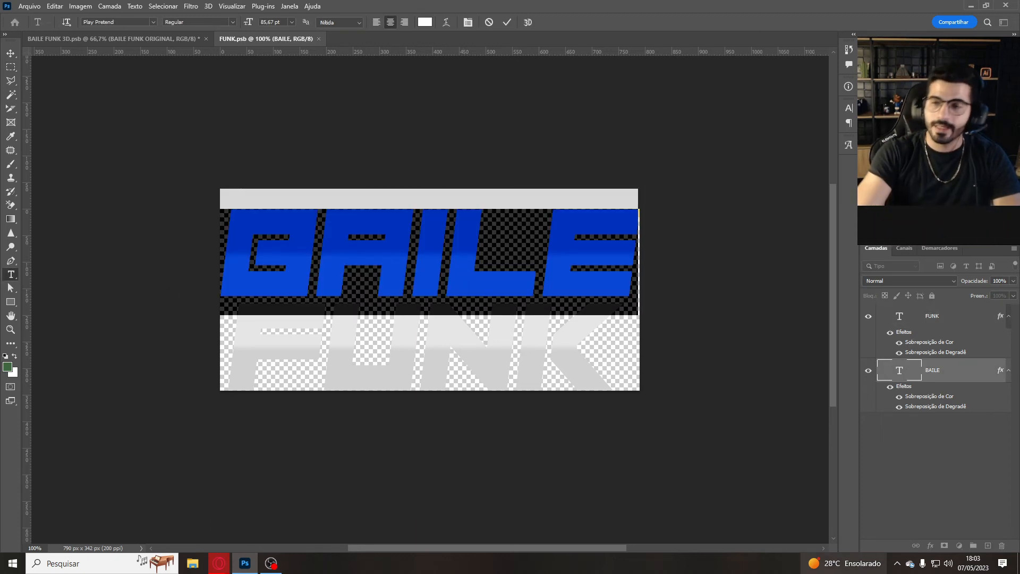
click(943, 376)
double_click(902, 316)
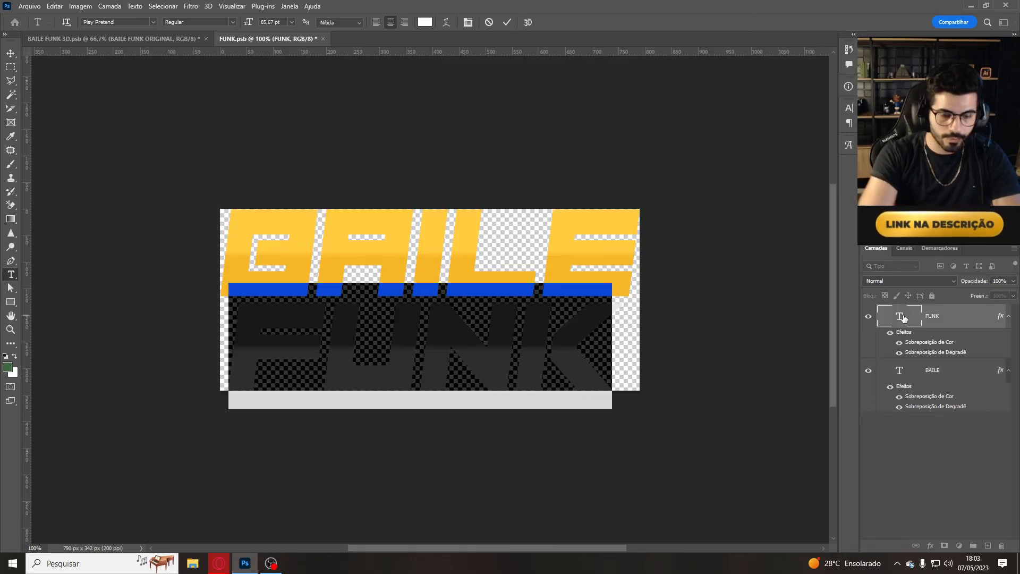
key(ctrl+h)
text(FELIPE)
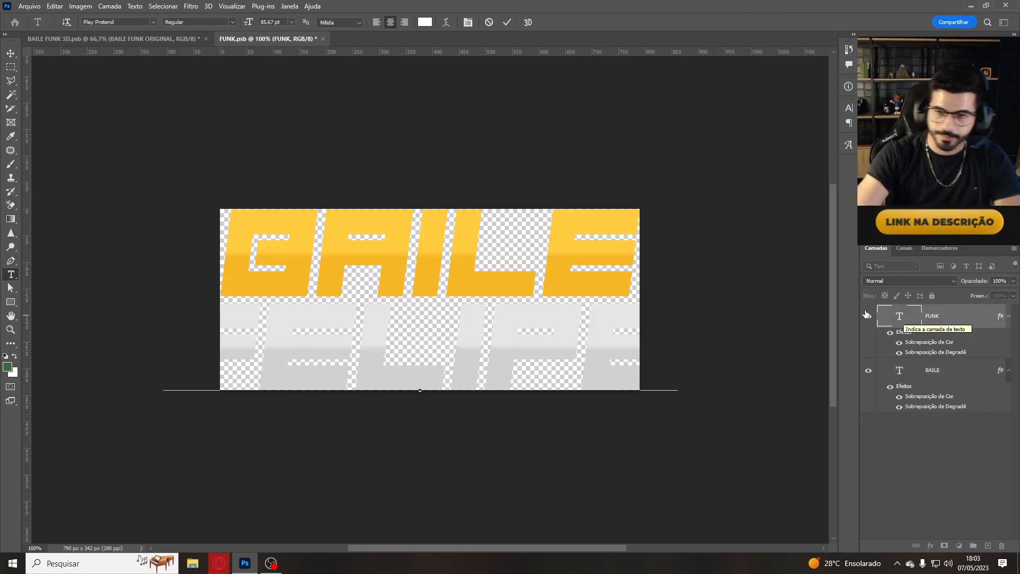
click(957, 320)
Scale and centre the replaced word beneath BAILE to fit the canvas, and save and close the smart object.
key(ctrl+t)
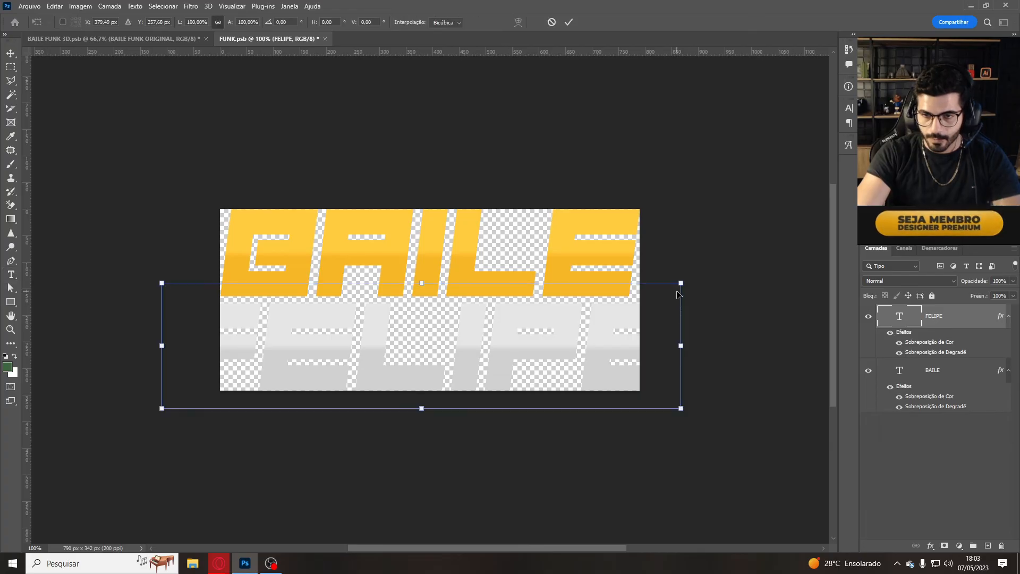
key(Return)
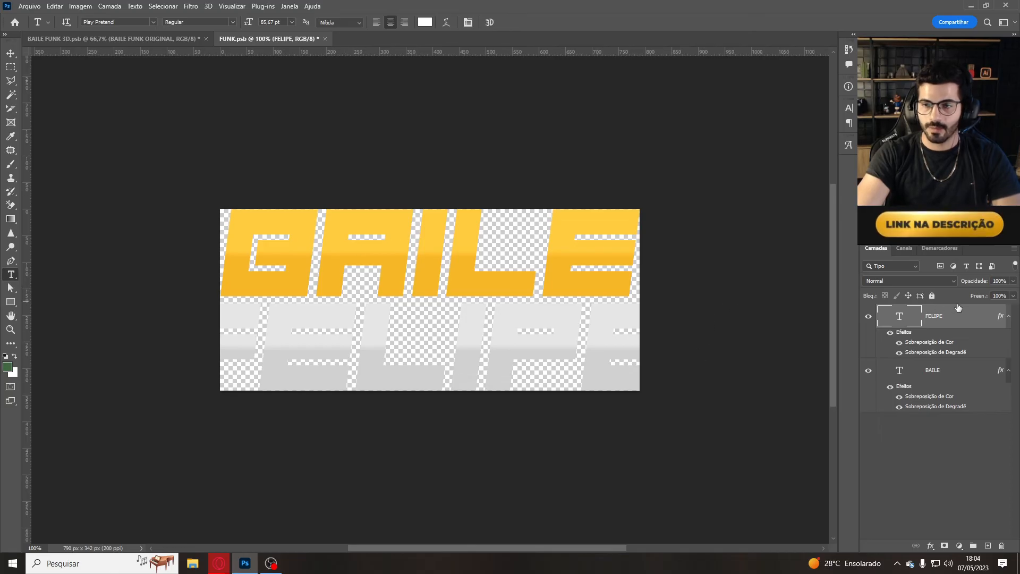
key(ctrl+t)
drag(684, 285, 490, 330)
drag(420, 384, 525, 347)
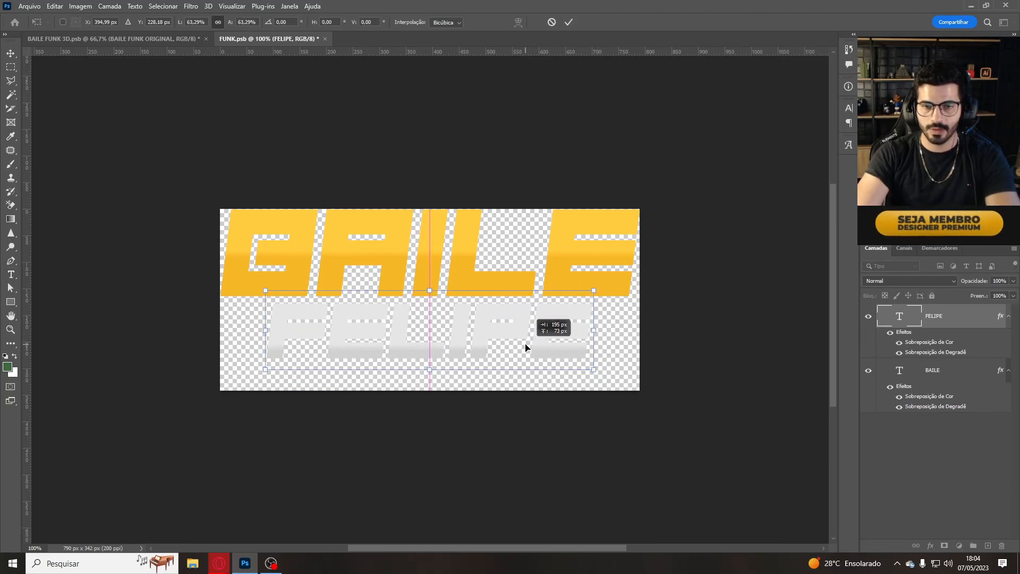
drag(597, 373, 650, 385)
drag(573, 360, 538, 361)
drag(611, 383, 633, 387)
key(Return)
drag(524, 348, 521, 347)
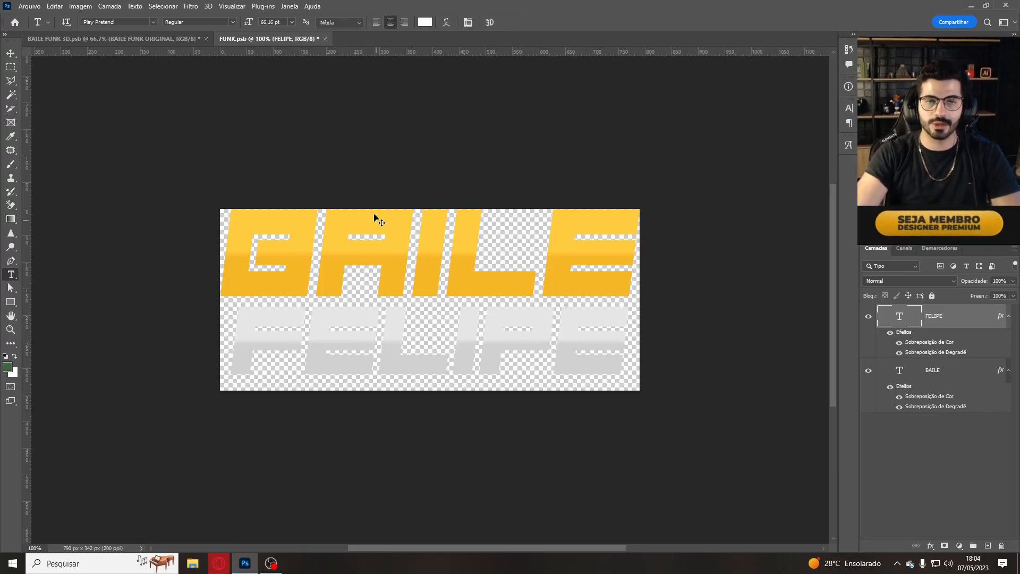
click(325, 39)
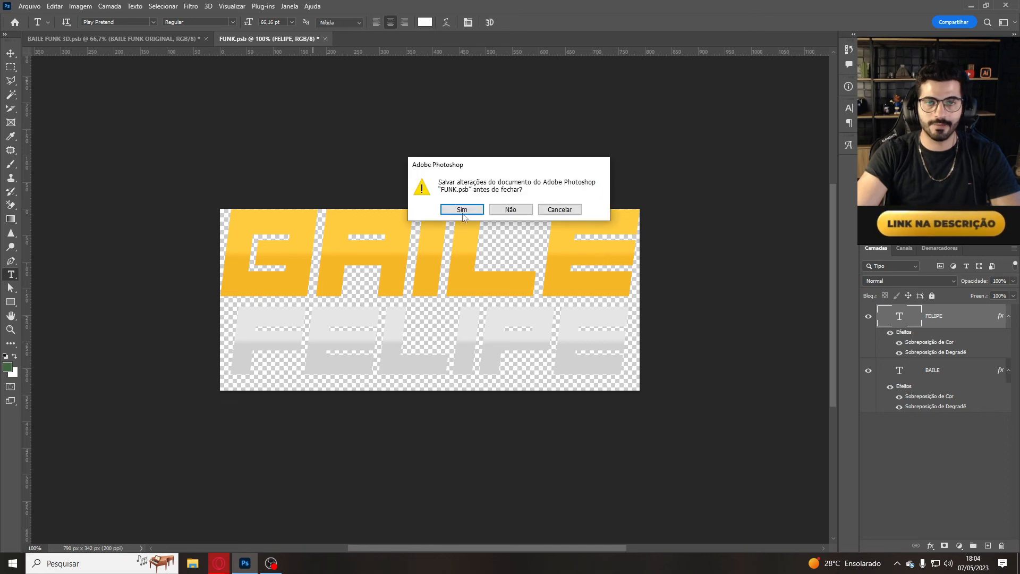
click(474, 213)
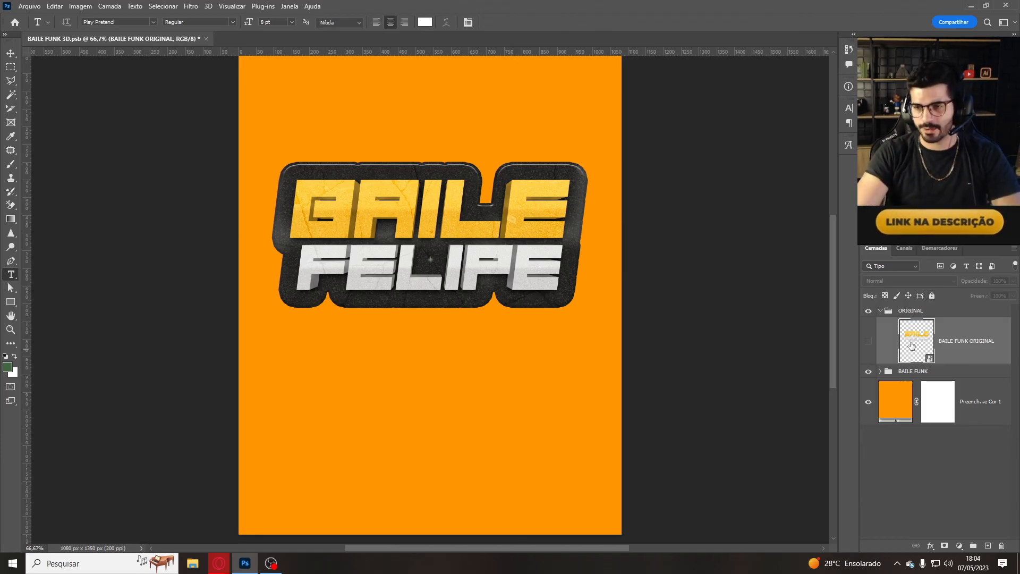
Undo the smart object's text replacement to bring back the BAILE FUNK lettering.
click(919, 375)
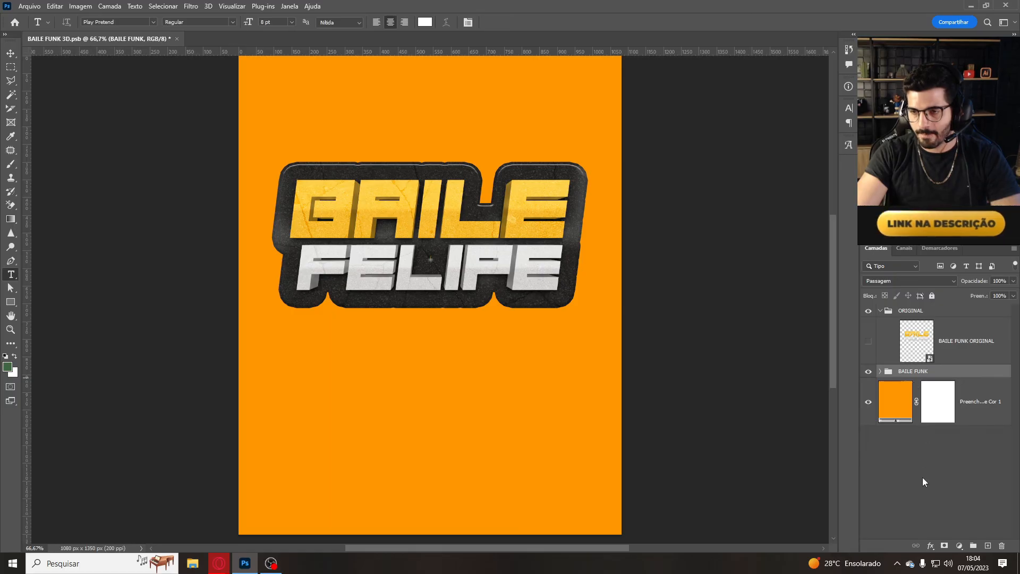
key(ctrl+z)
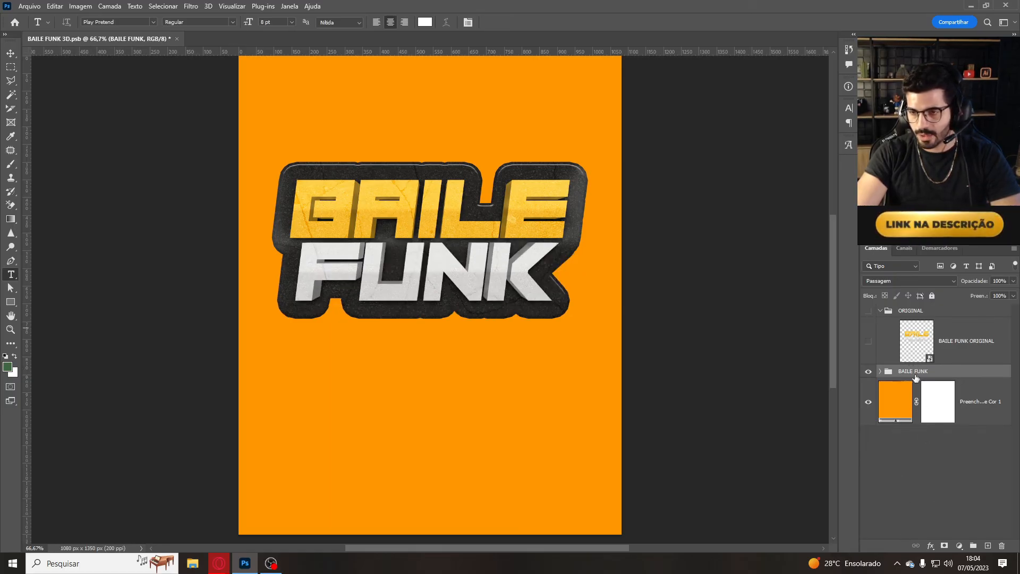
Add Chanfro & Entalhe to the BAILE FUNK group with depth 386%, size 128 px, softening 16 px, highlight opacity 30% and shadow opacity 31%.
click(932, 548)
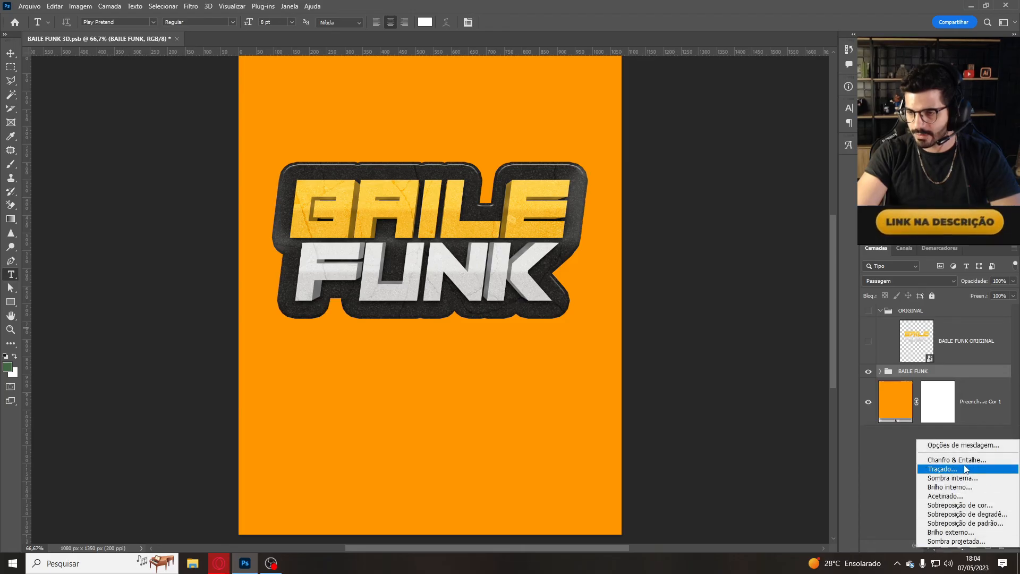
click(965, 461)
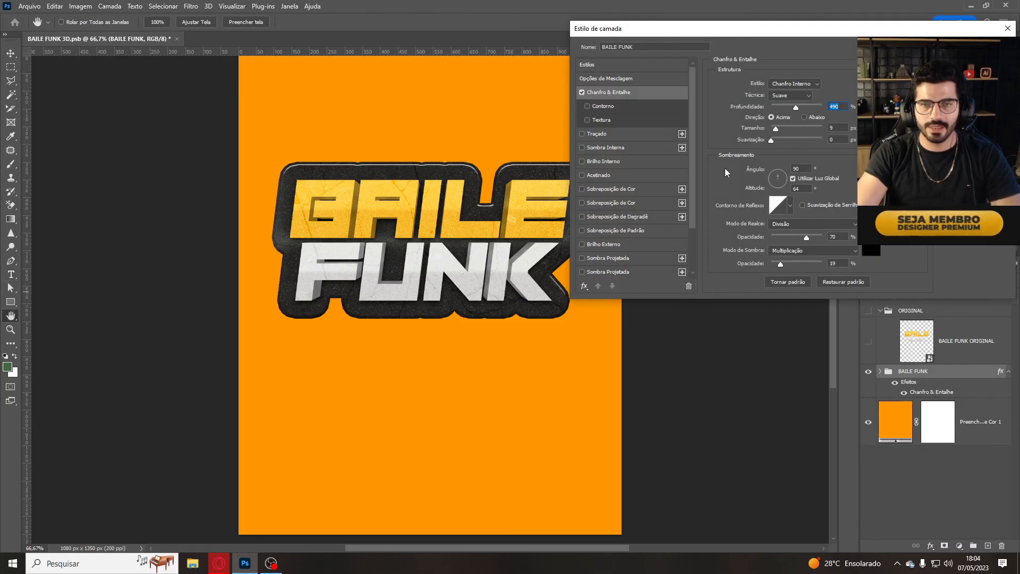
mouse_move(776, 133)
mouse_down()
mouse_move(815, 135)
mouse_move(801, 135)
mouse_up()
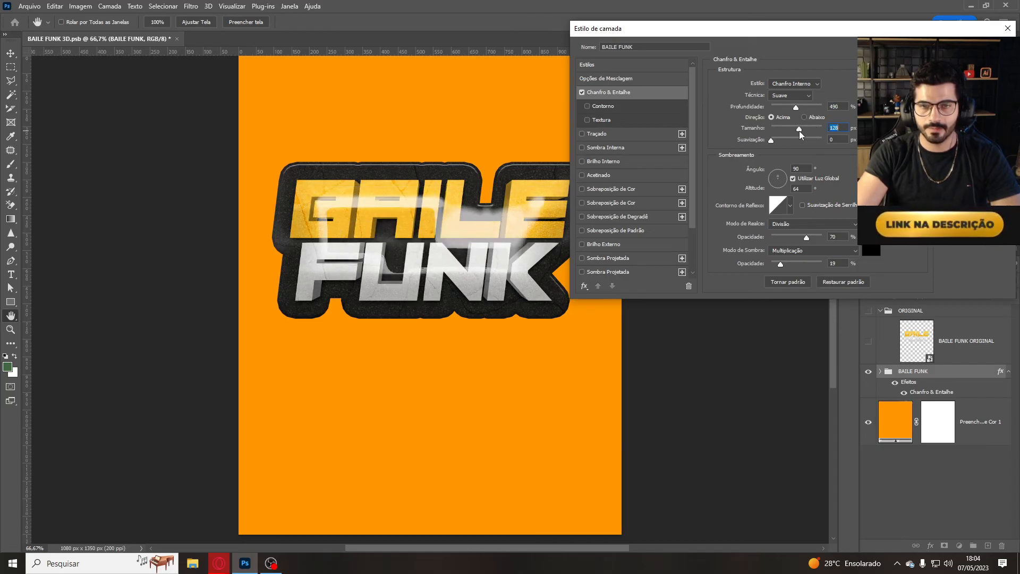
mouse_move(783, 264)
mouse_down()
mouse_move(805, 263)
mouse_move(798, 238)
mouse_move(786, 238)
mouse_up()
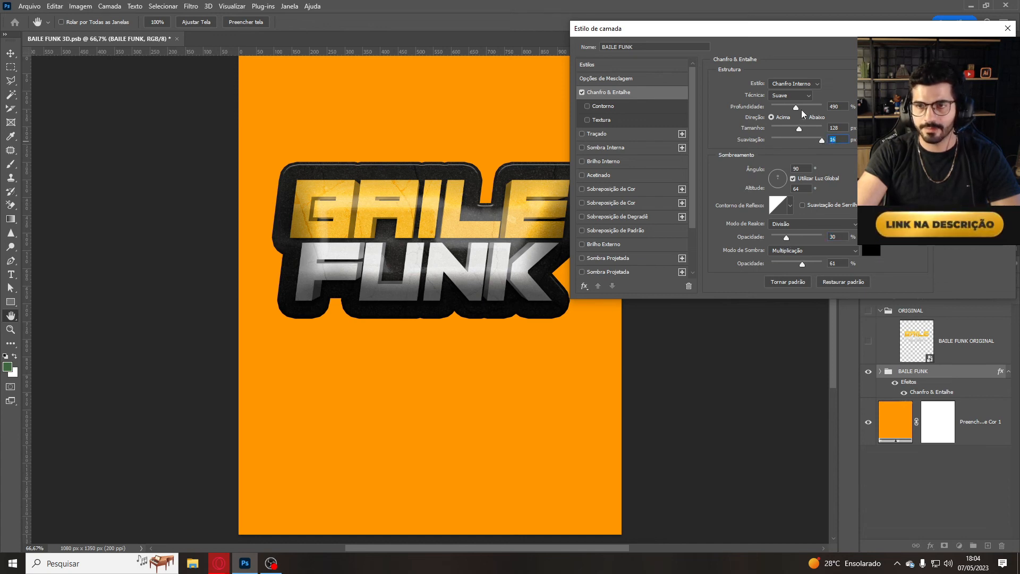
mouse_move(801, 108)
mouse_down()
mouse_move(775, 109)
mouse_move(811, 112)
mouse_move(791, 113)
mouse_up()
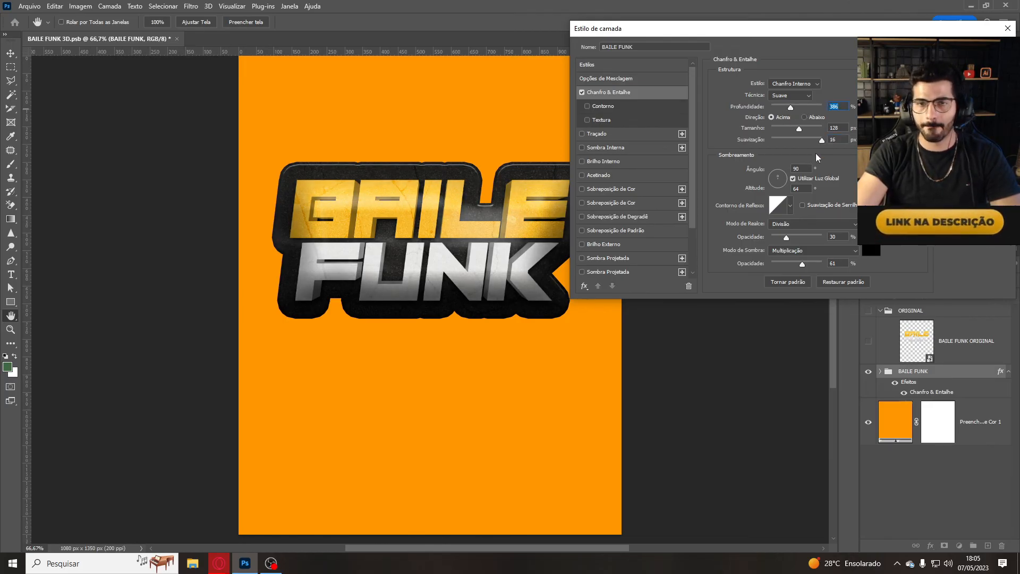
drag(802, 266, 789, 266)
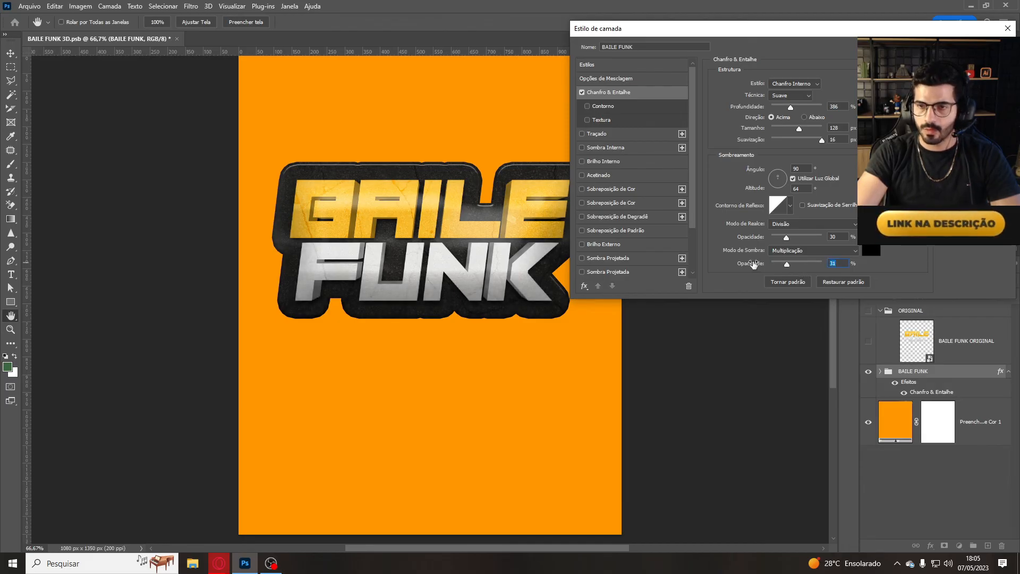
key(Return)
key(t)
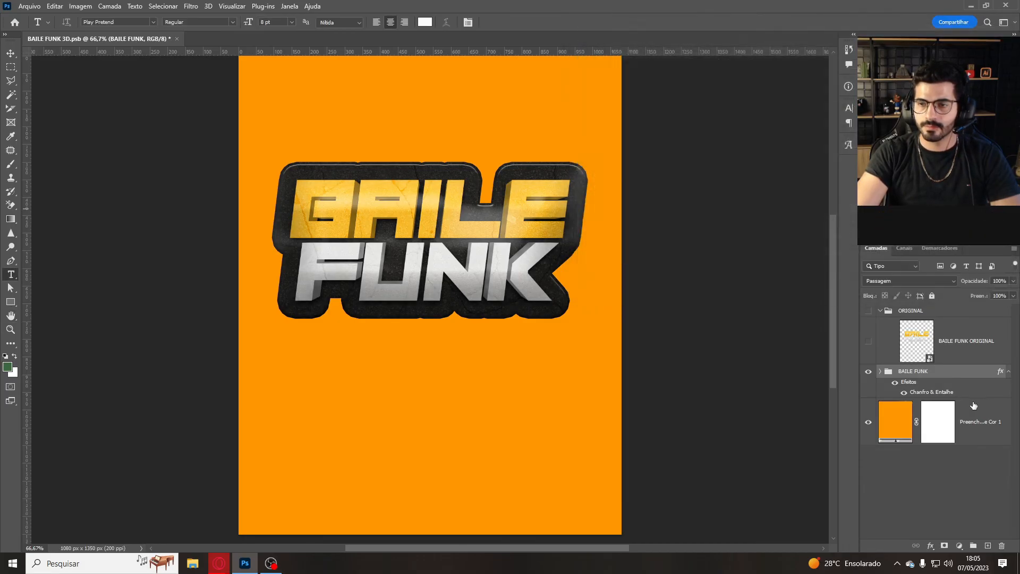
Change the solid colour fill background from orange to near-black.
click(903, 424)
double_click(904, 424)
click(581, 174)
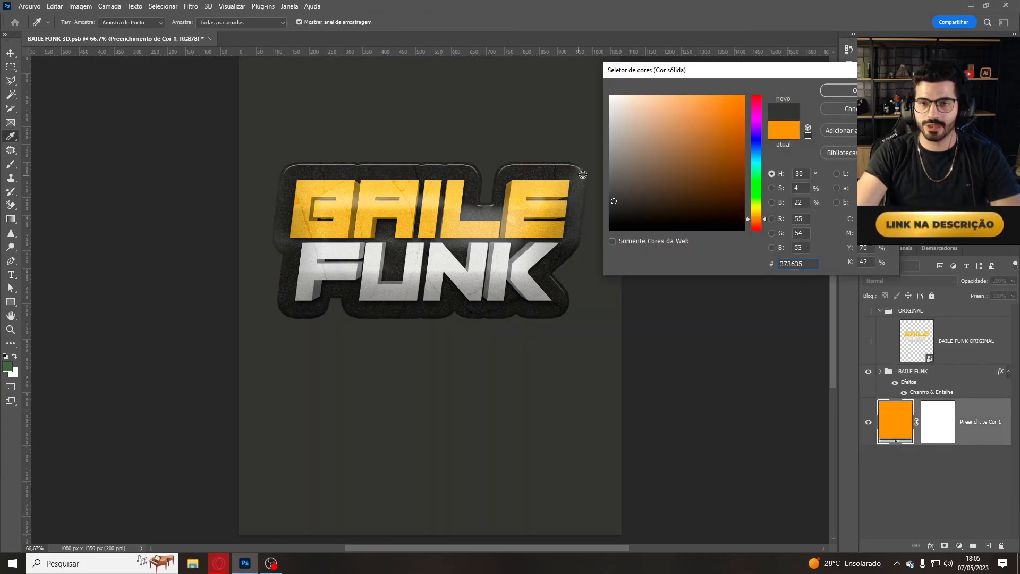
drag(692, 188, 587, 224)
click(838, 88)
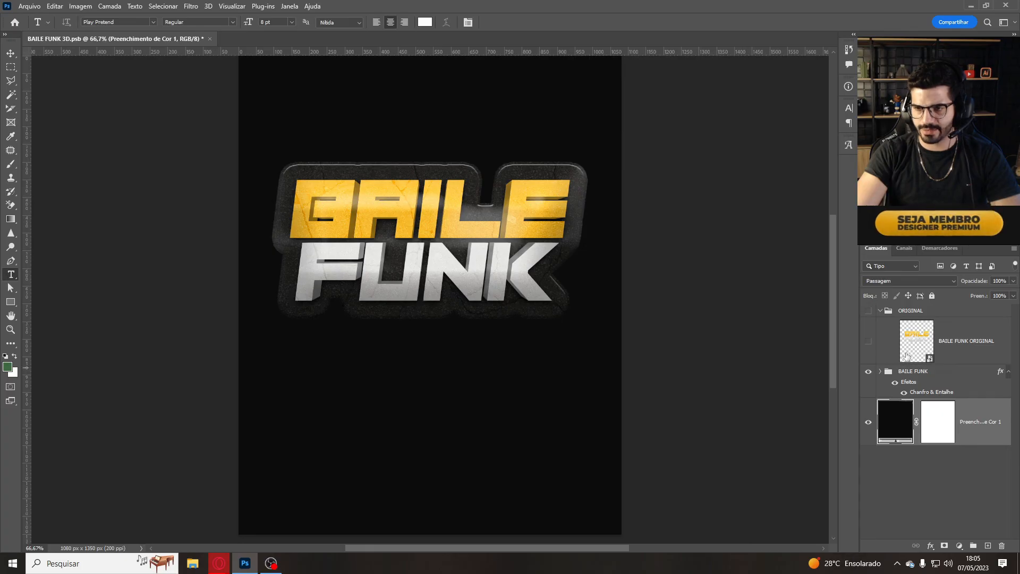
Group the ORIGINAL and BAILE FUNK groups together into one parent group.
click(913, 371)
ctrl+click(916, 311)
key(ctrl+g)
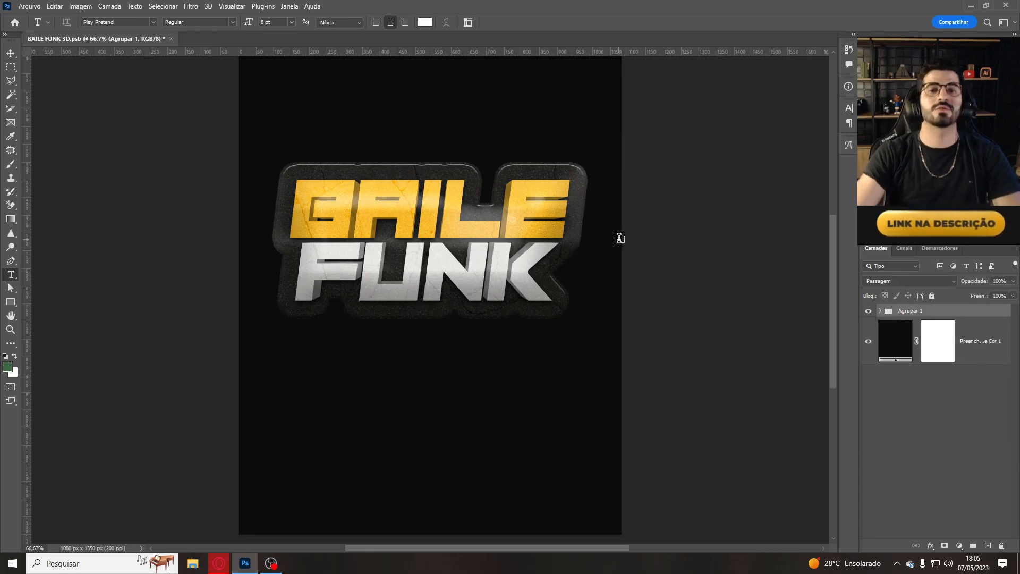
key(ctrl+t)
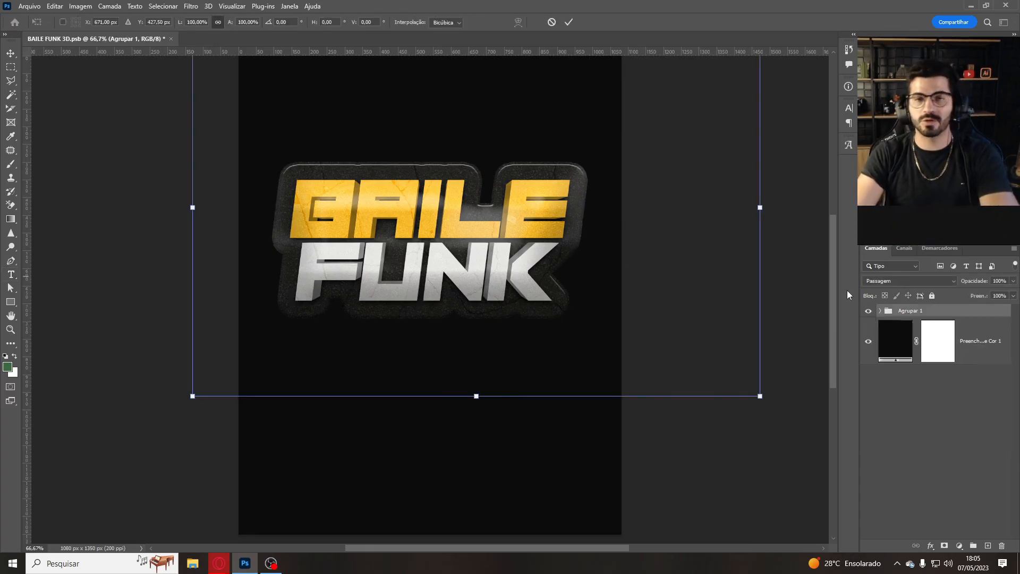
key(Escape)
key(t)
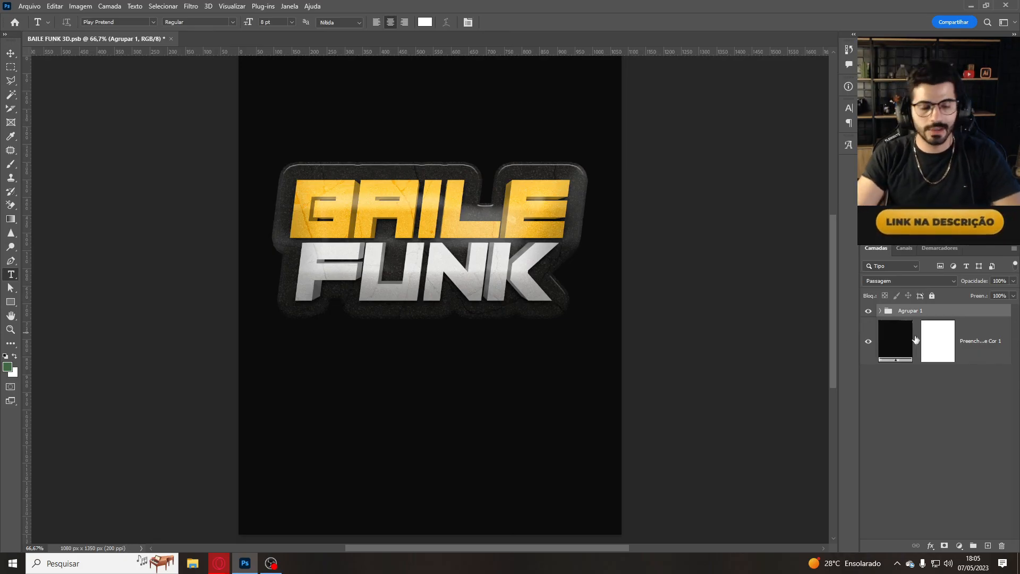
click(879, 311)
click(879, 312)
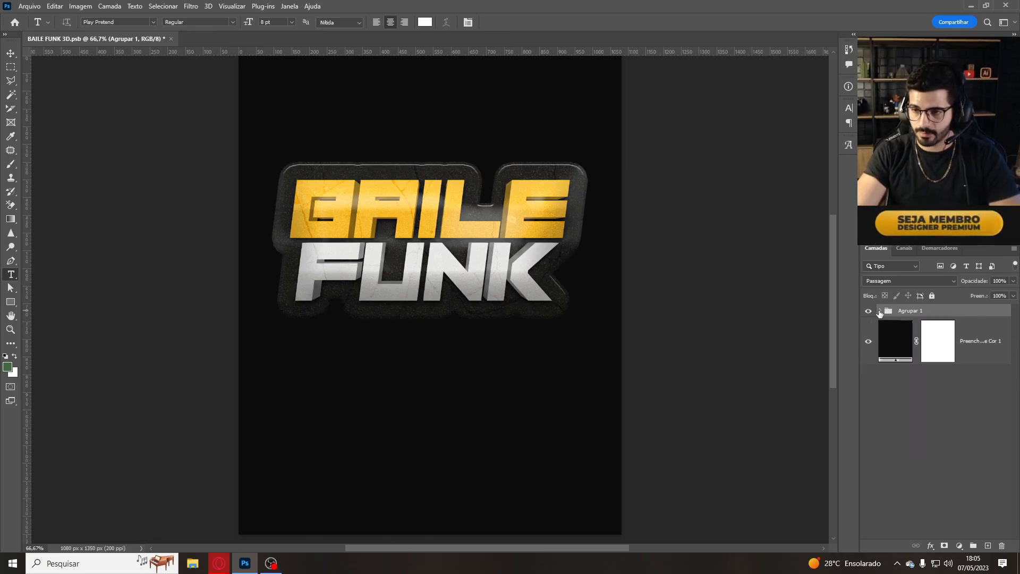
click(879, 311)
click(879, 311)
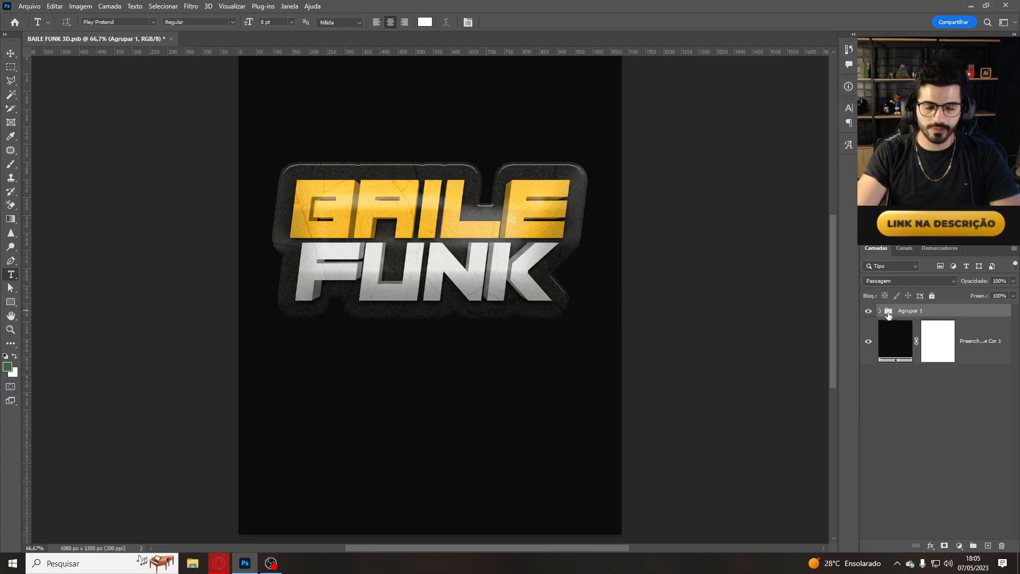
Try converting the parent group into a smart object, undo the conversion and check the group's contents.
right_click(906, 312)
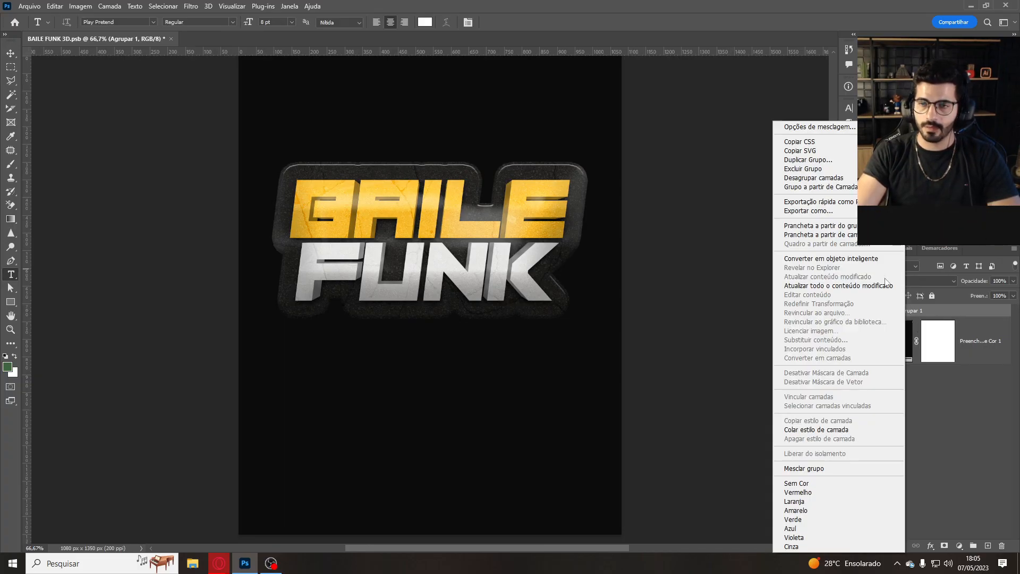
click(850, 258)
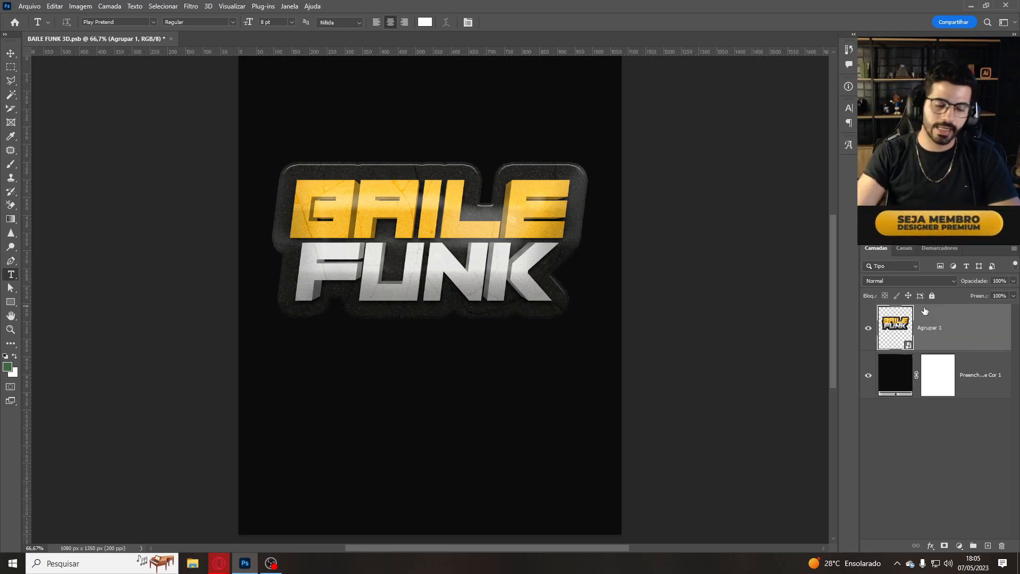
key(ctrl+z)
click(881, 311)
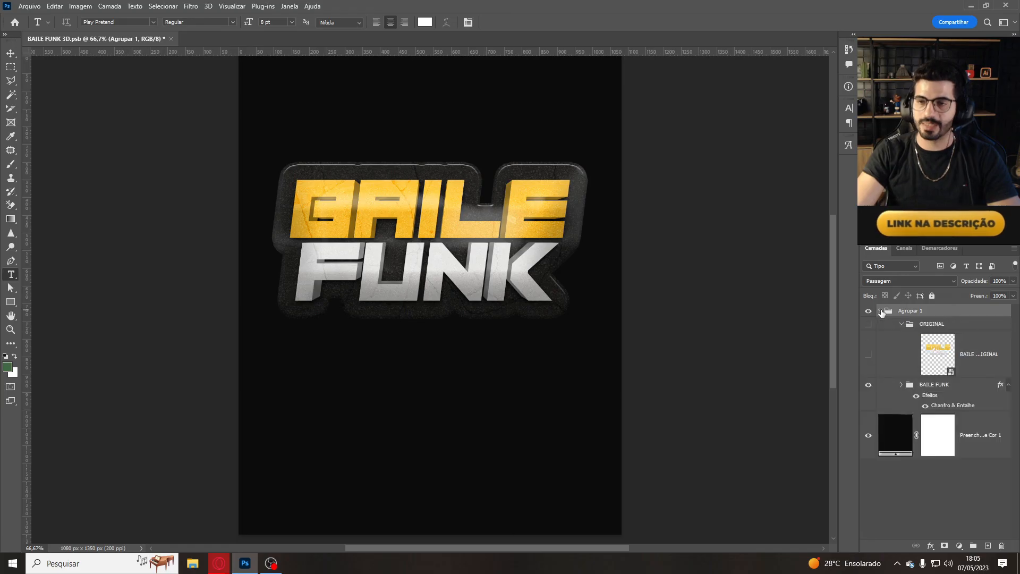
click(881, 311)
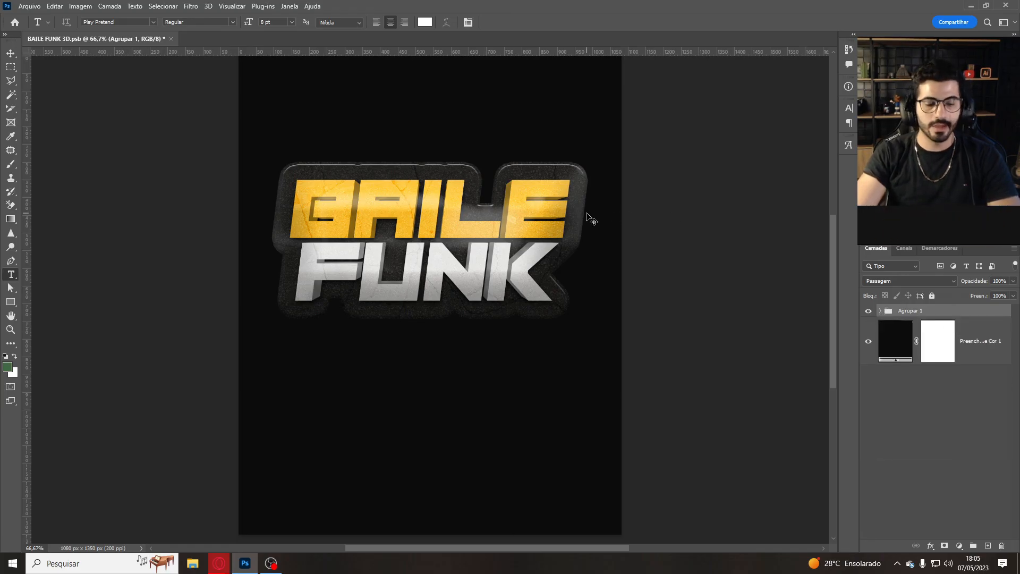
Try scaling the unconverted parent group down to a small logo, and undo the resize.
key(ctrl+t)
drag(760, 206, 506, 211)
key(Return)
key(t)
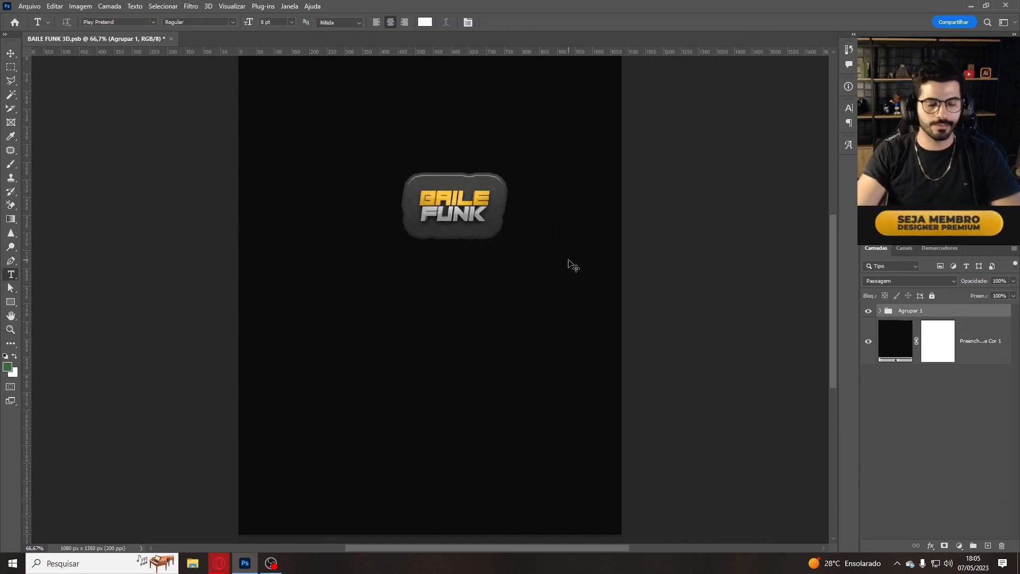
key(ctrl+z)
Convert the parent group containing ORIGINAL and BAILE FUNK into a smart object.
right_click(921, 315)
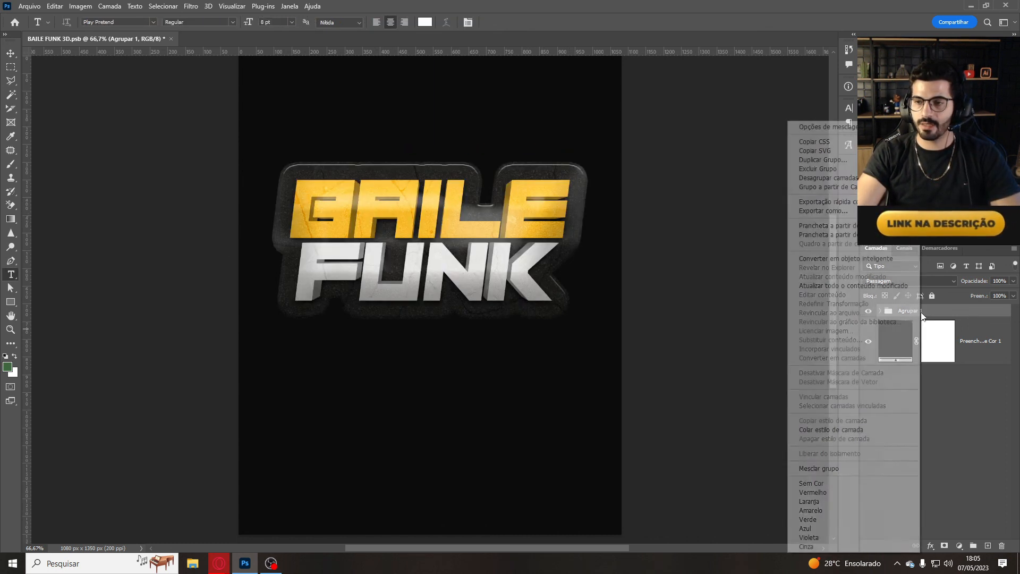
click(881, 259)
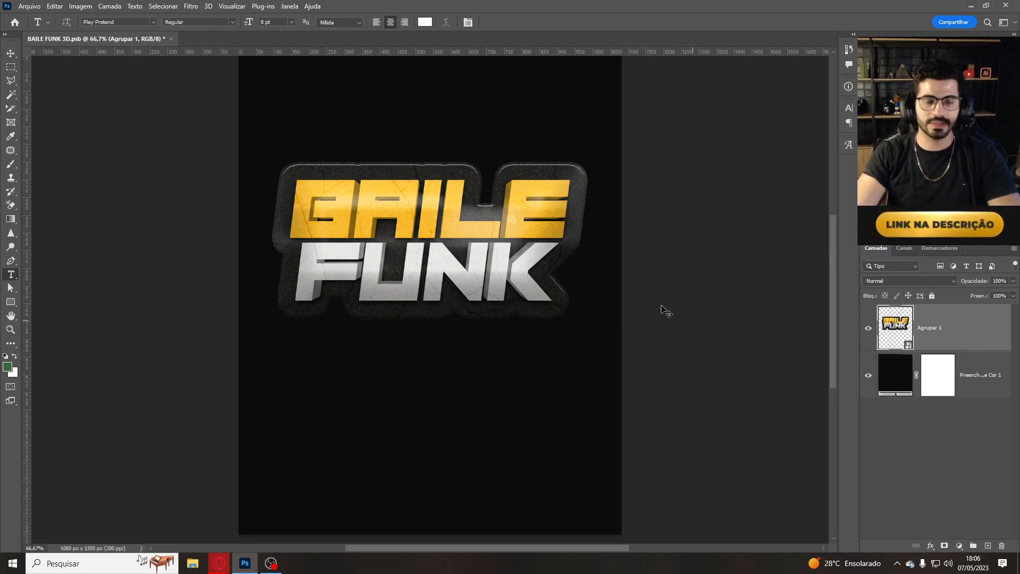
Try enlarging the lettering smart object to about 203%, and undo the resize.
key(ctrl+t)
drag(779, 218, 1003, 248)
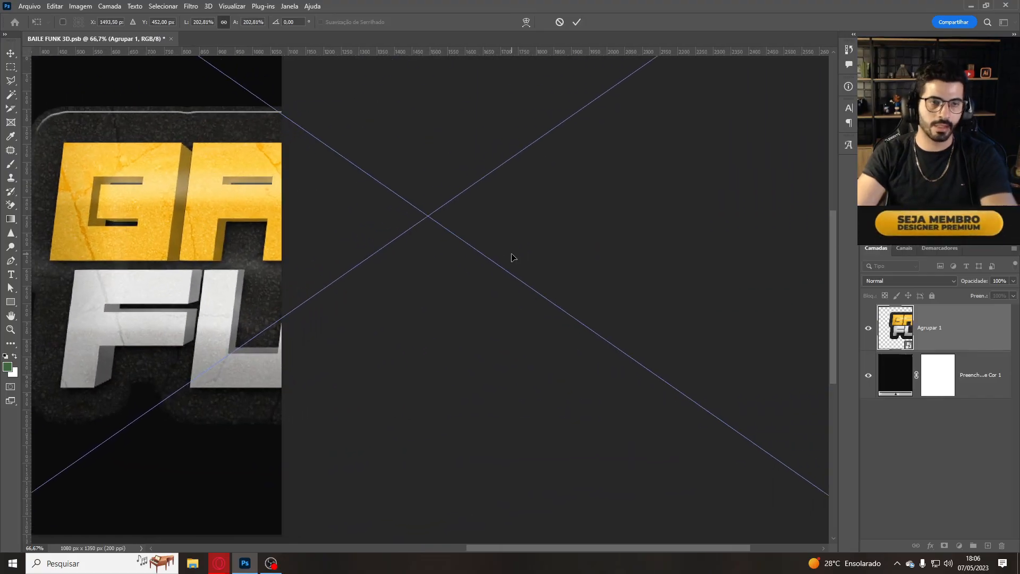
key(Return)
key(t)
key(ctrl+z)
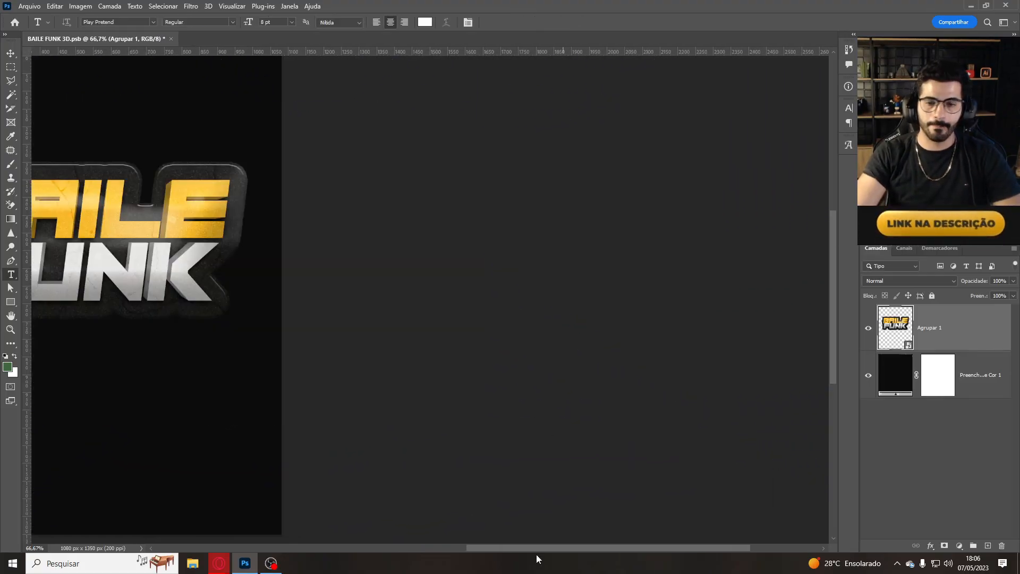
drag(544, 547, 451, 537)
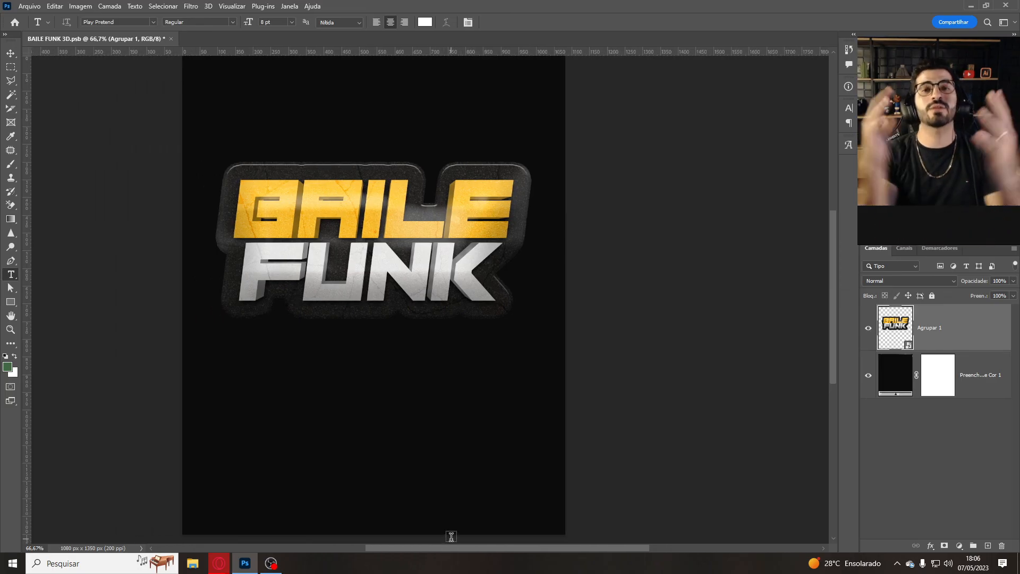